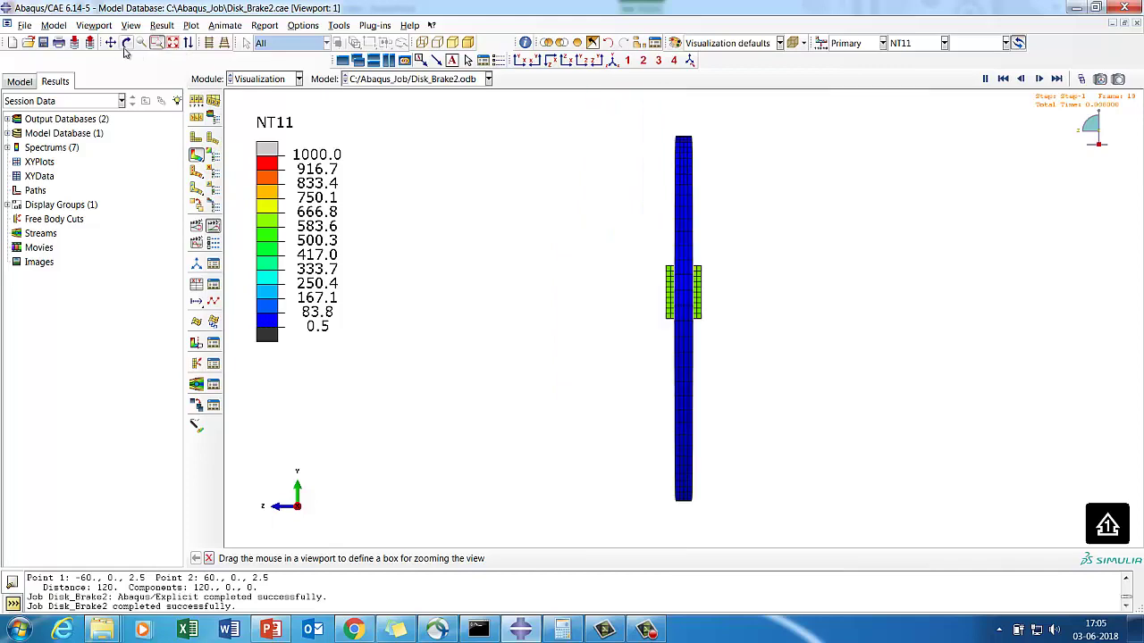
- Start a new model database without saving the changes to Disk_Brake2.cae
left_click(126, 43)
left_click_drag(621, 354, 759, 339)
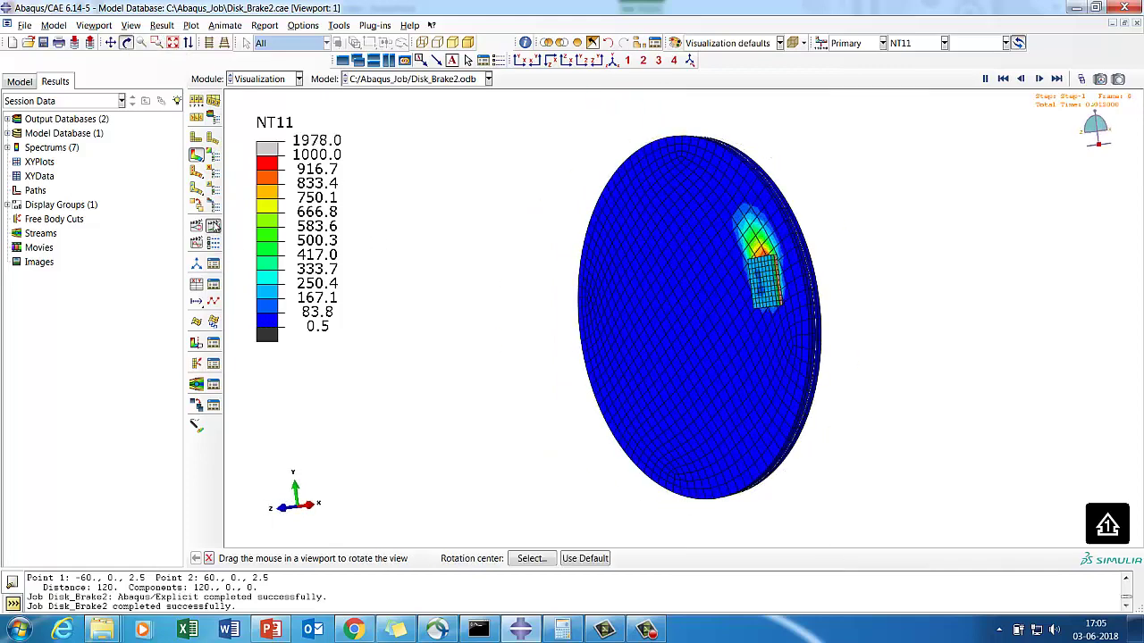
left_click(24, 26)
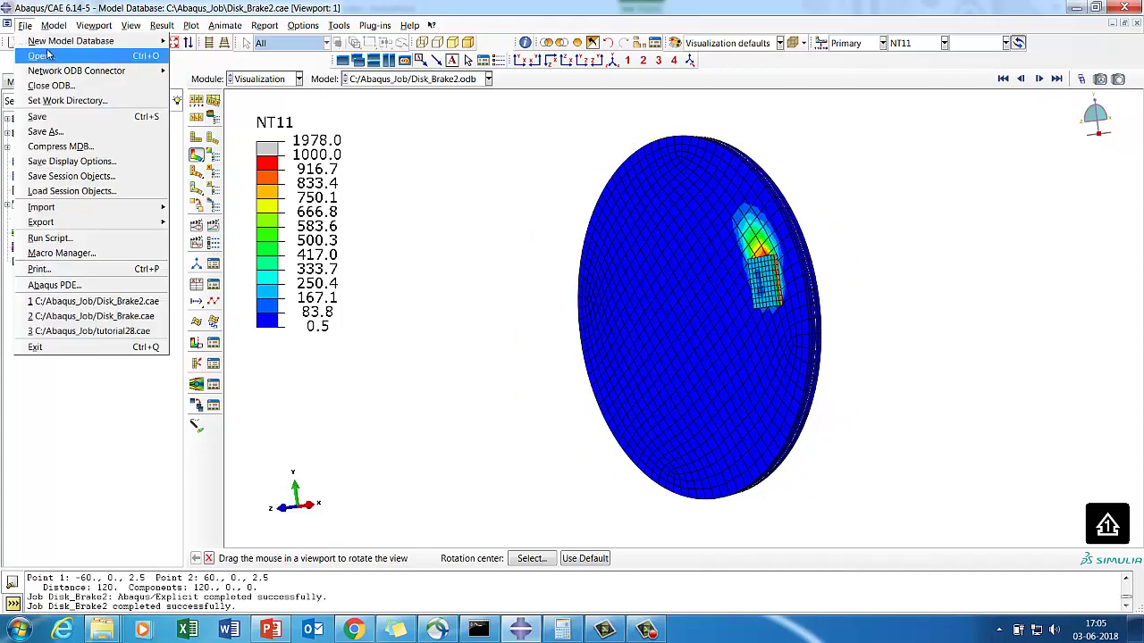
left_click(223, 41)
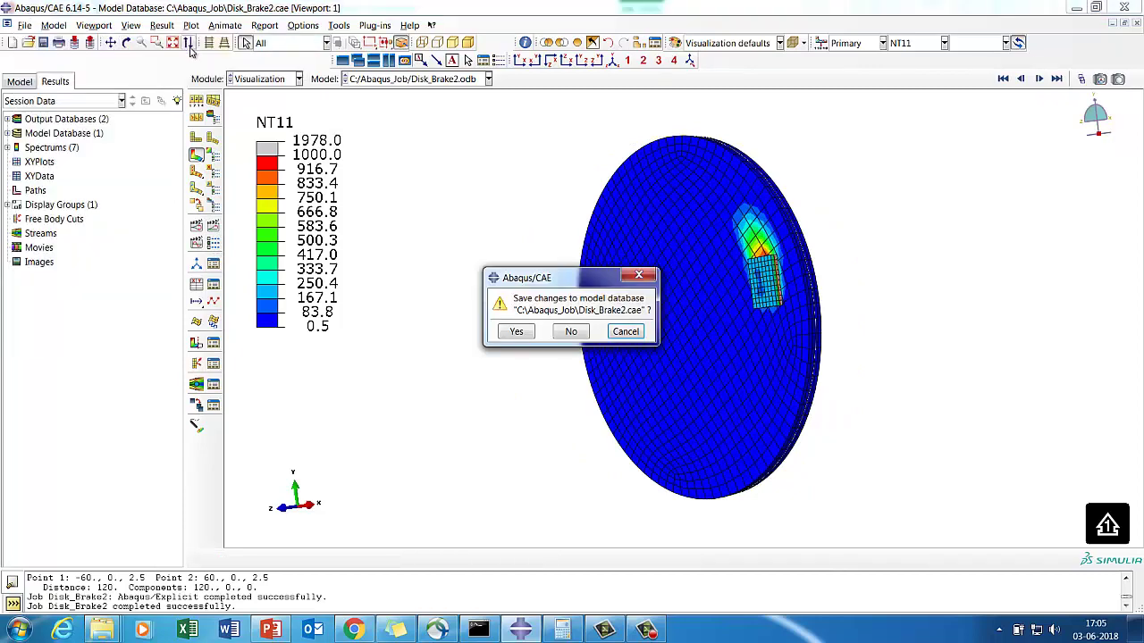
left_click(565, 329)
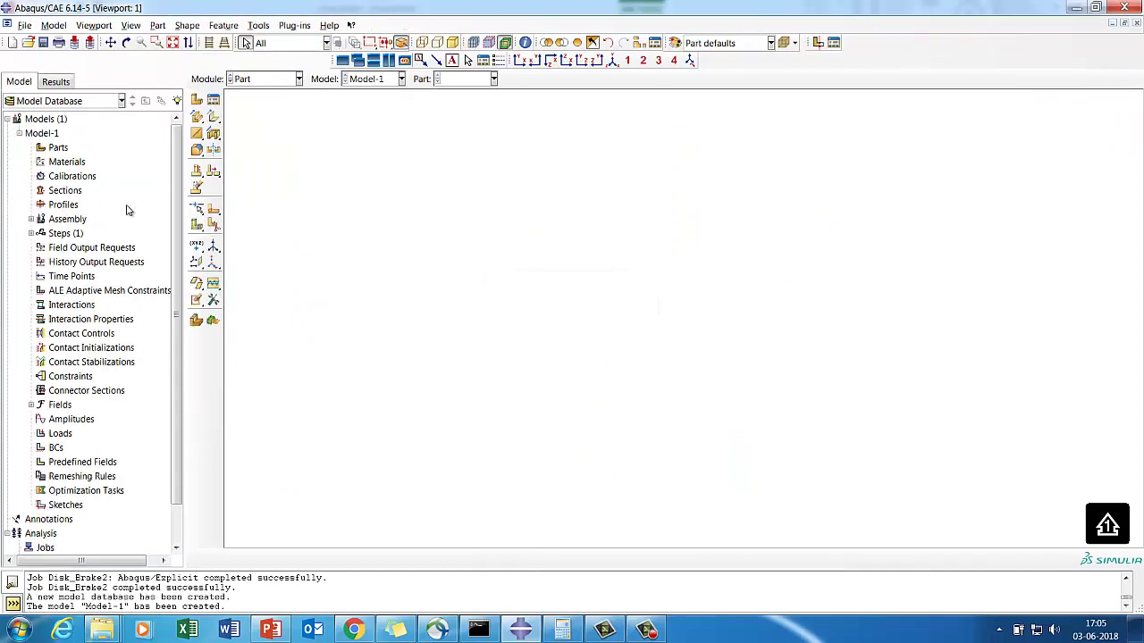
- Create a 3D deformable solid extrusion part named Disk with an approximate size of 200
right_click(54, 148)
left_click(77, 170)
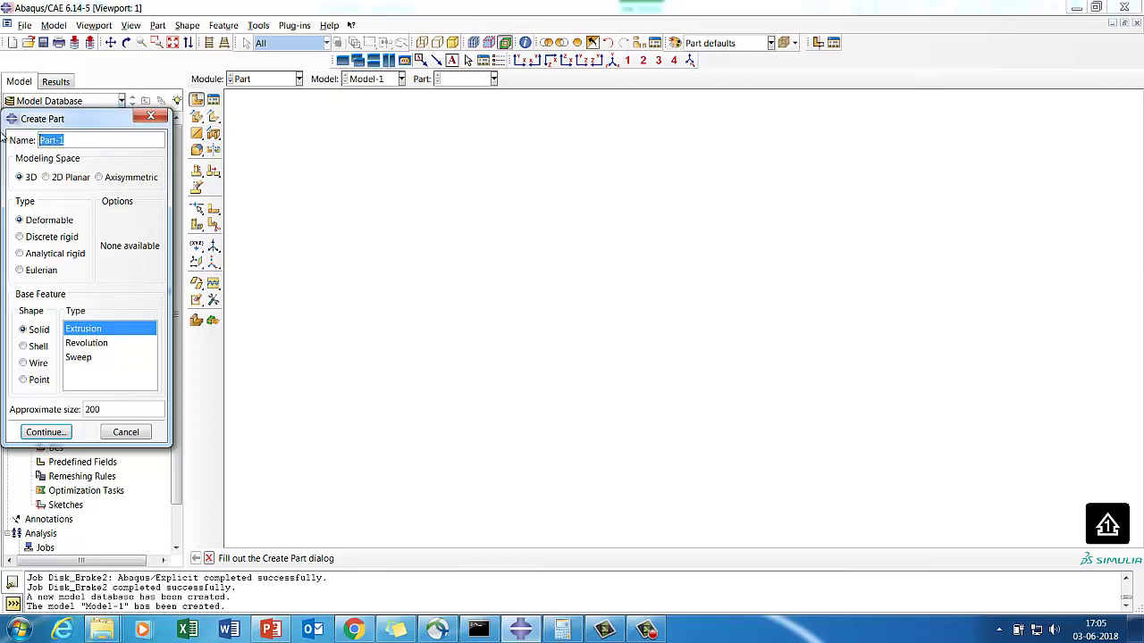
type("Disk")
left_click(49, 432)
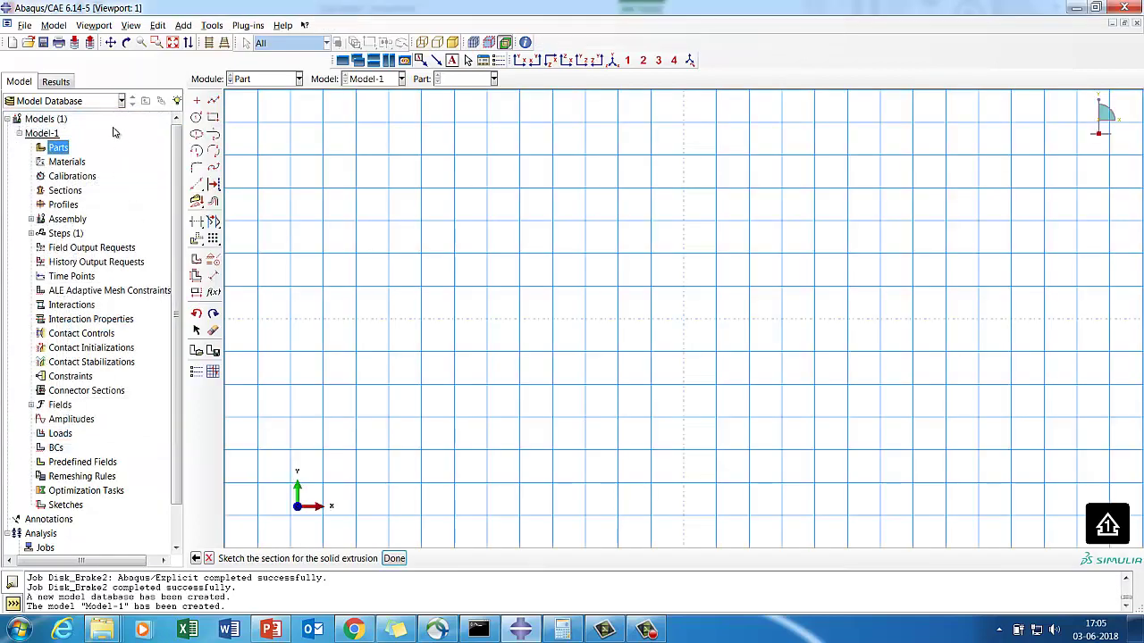
- Place a point at the sketch origin and draw a circle centred on it with a radius of about 45
left_click(197, 100)
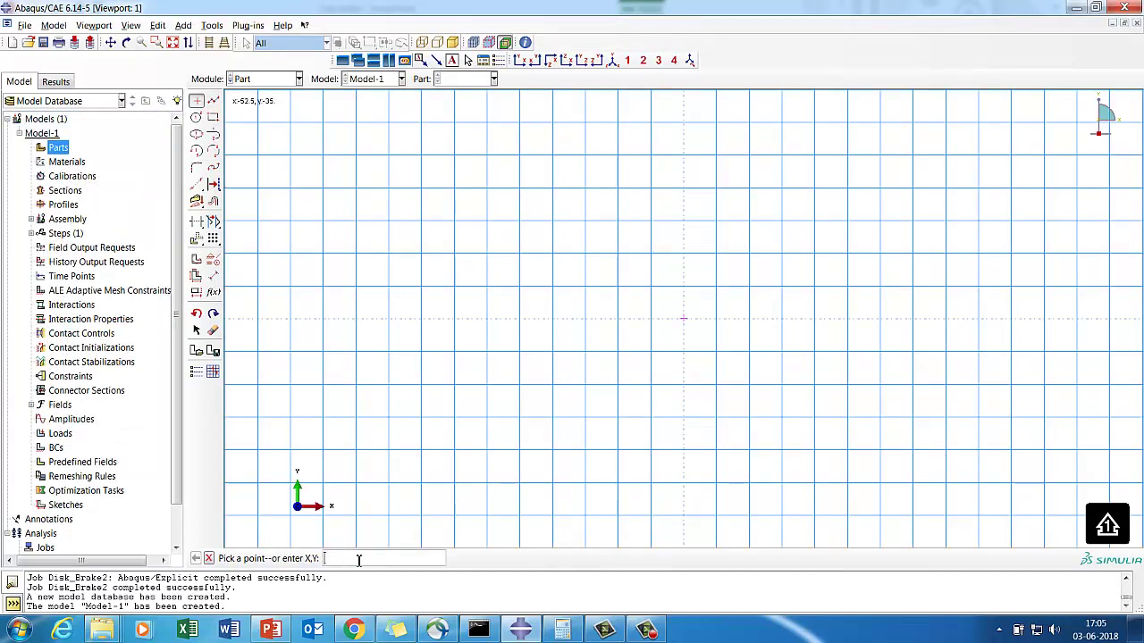
left_click(197, 117)
left_click(685, 319)
left_click(979, 320)
- Dimension the circle's radius and set it to 60
left_click(212, 275)
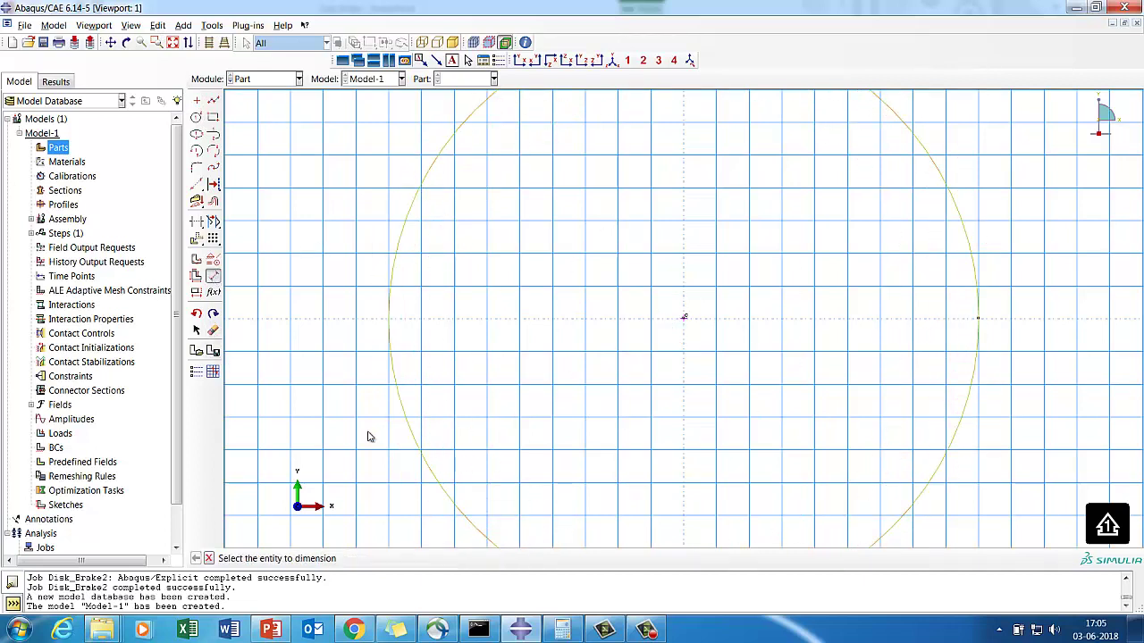
left_click(413, 437)
left_click(370, 454)
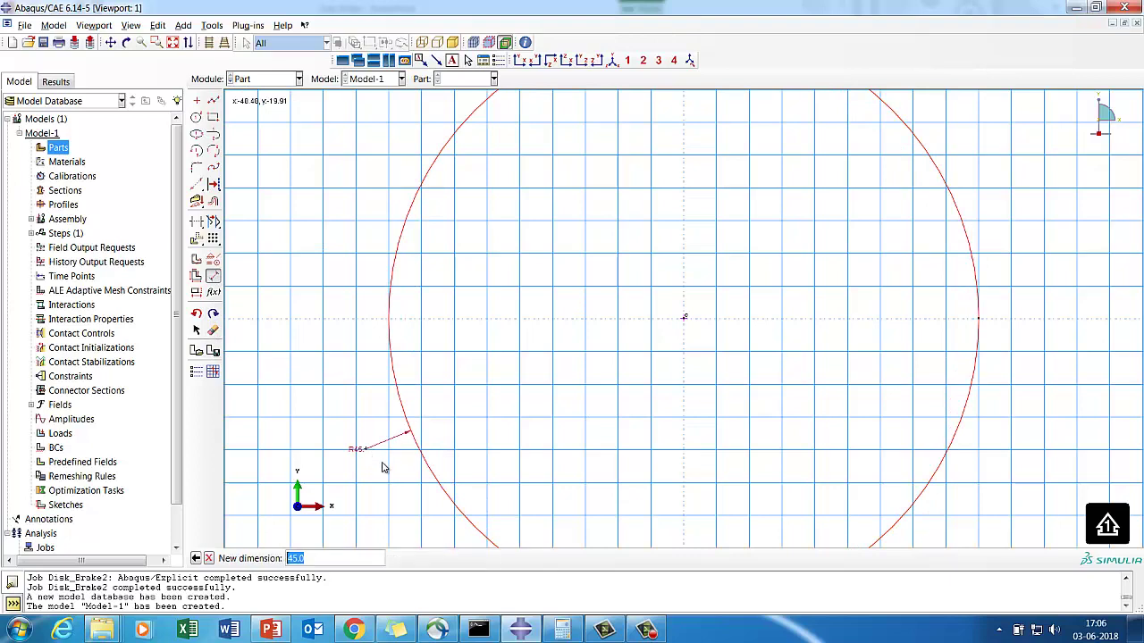
type("6")
key("Return")
left_click(172, 42)
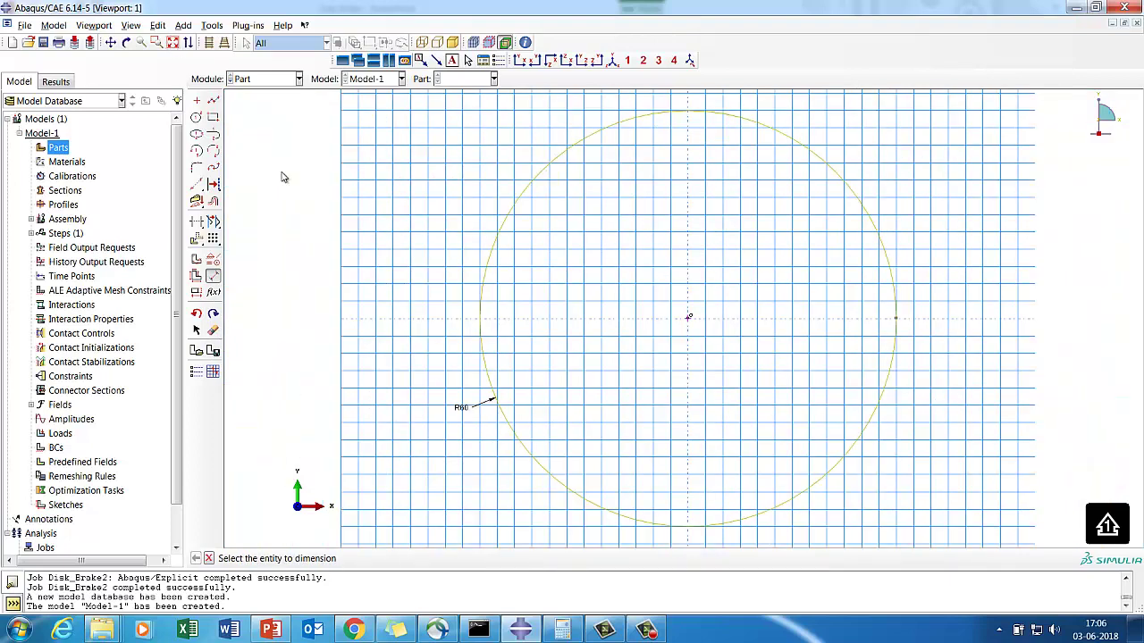
- Finish the circle sketch and extrude it to a depth of 2.5
left_click(207, 559)
left_click(397, 558)
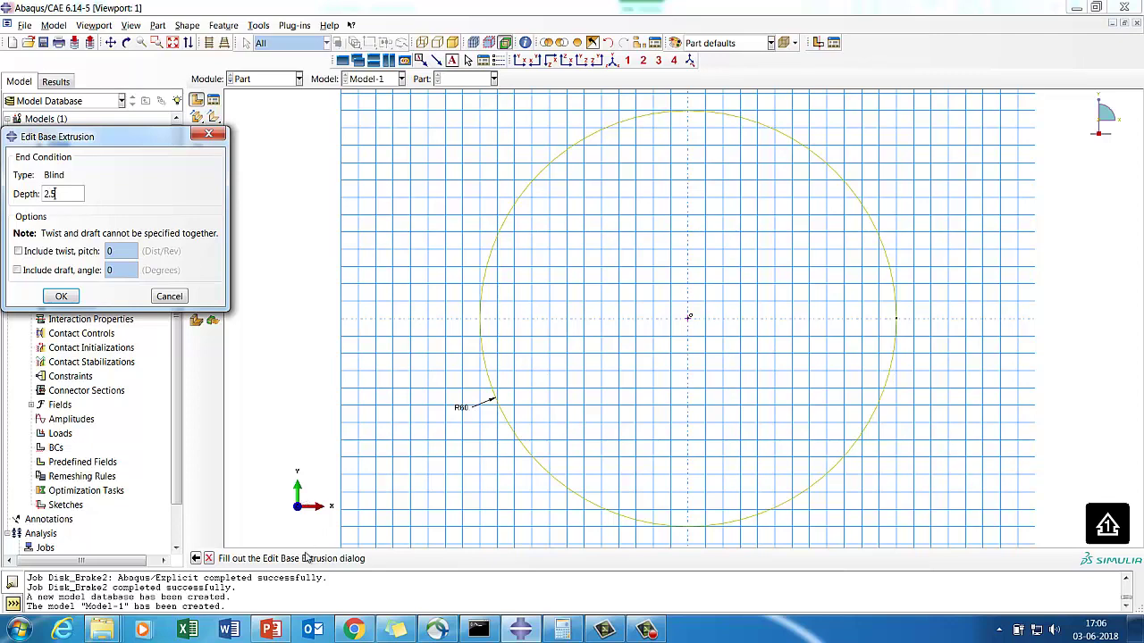
type("2.5")
left_click(61, 296)
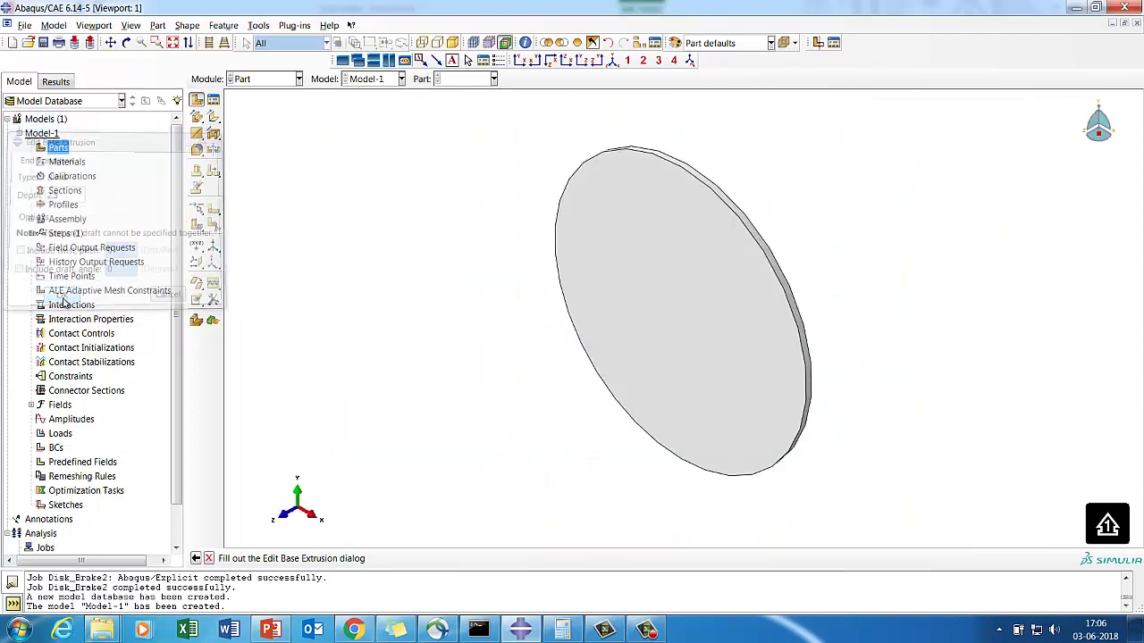
- Create a reference point on the disk at coordinates 0,0,0
left_click(257, 26)
left_click(288, 56)
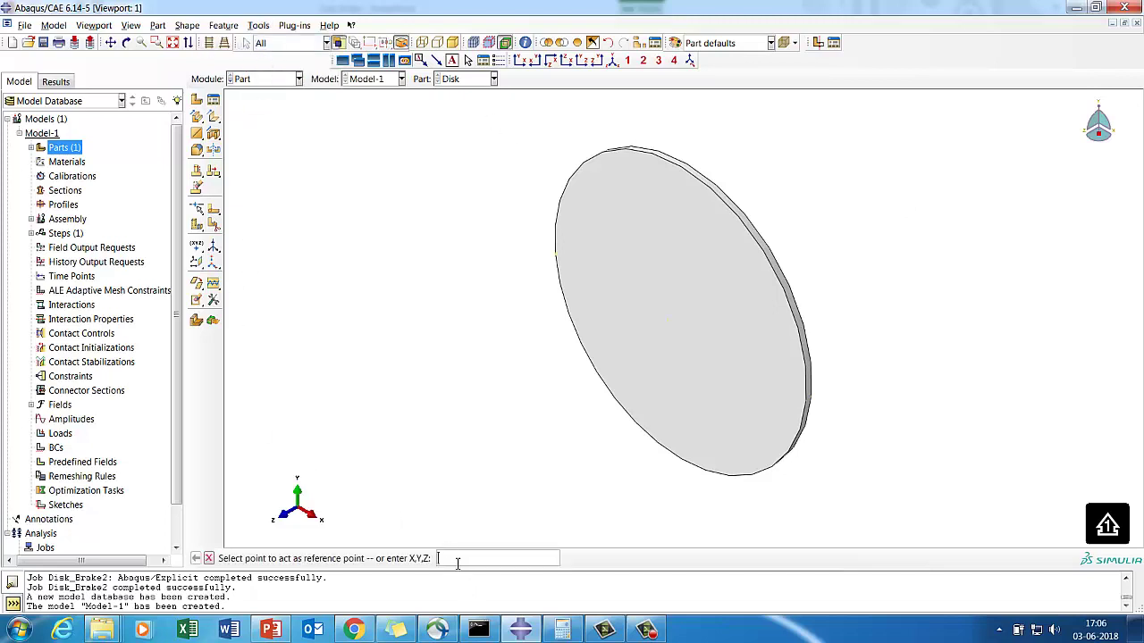
type("0,0,0")
key("Return")
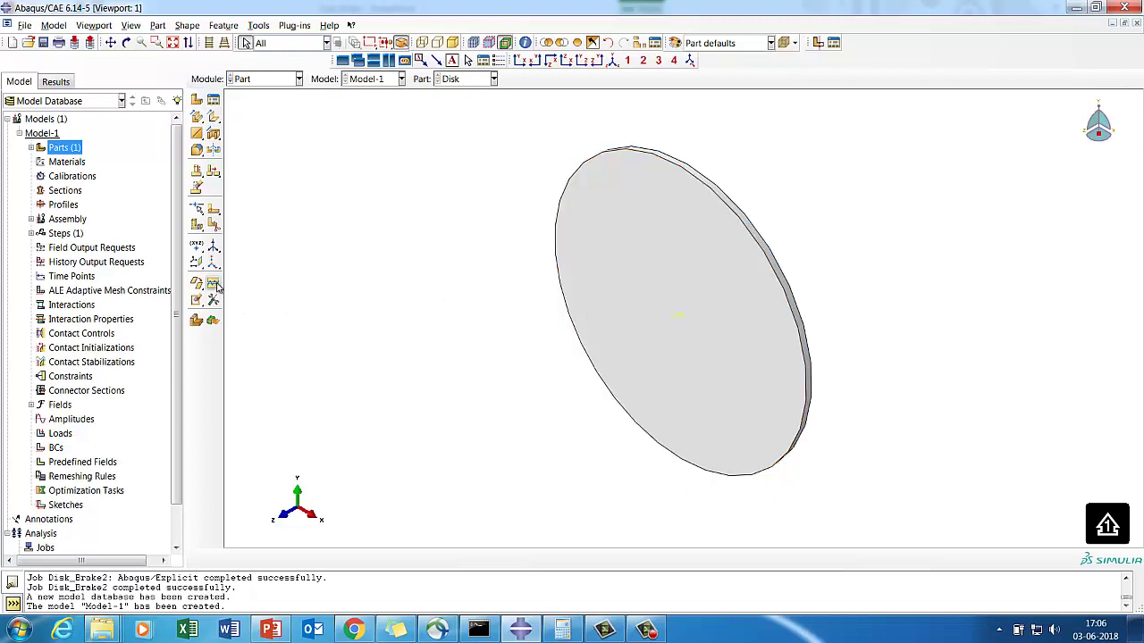
- Create two datum planes through the disk's centre, offset 0.0 from the YZ and XZ principal planes
left_click(200, 264)
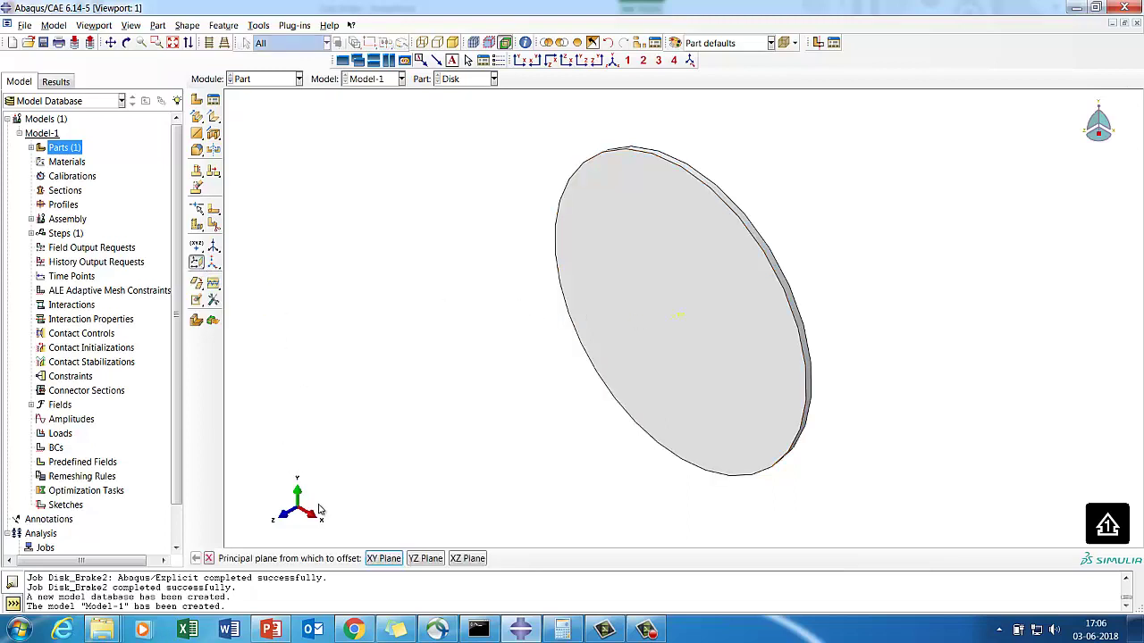
left_click(426, 559)
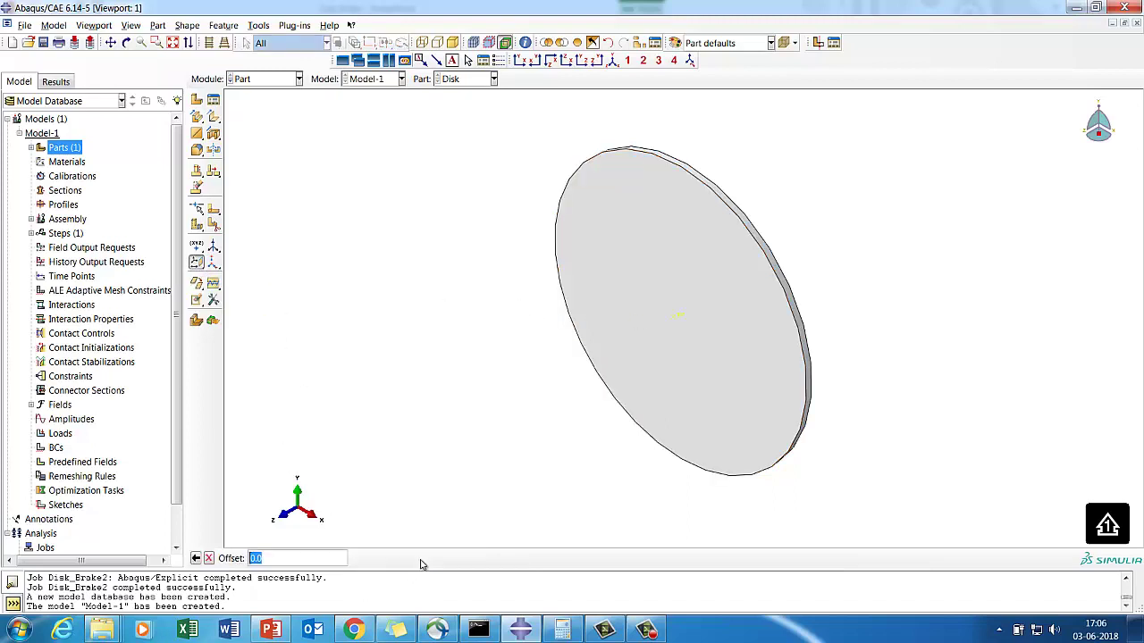
key("Return")
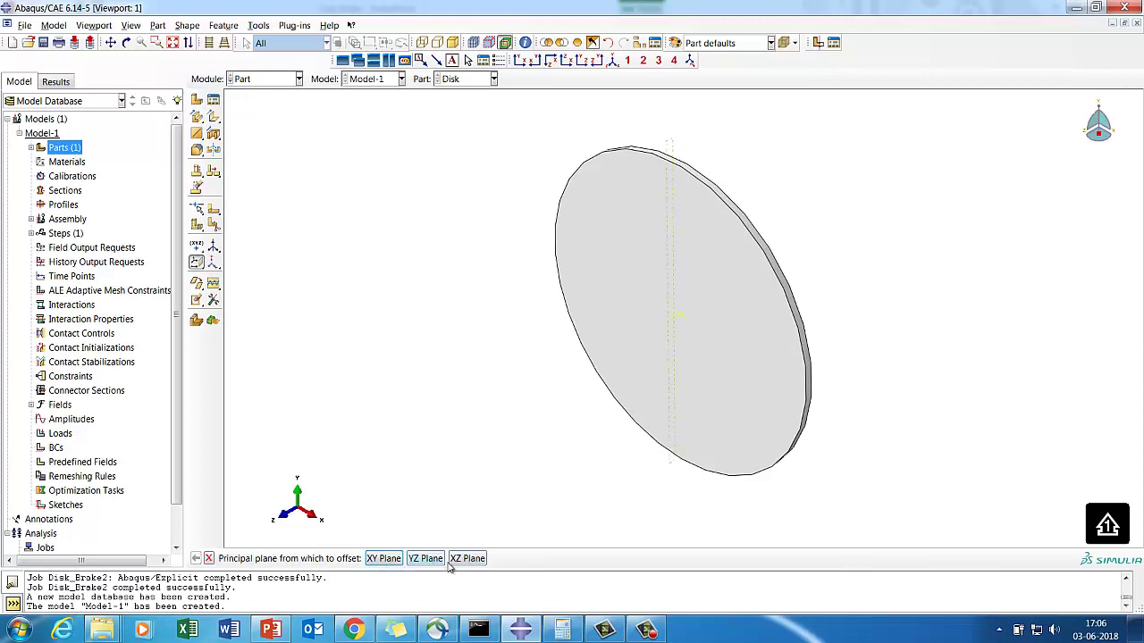
left_click(390, 561)
key("Return")
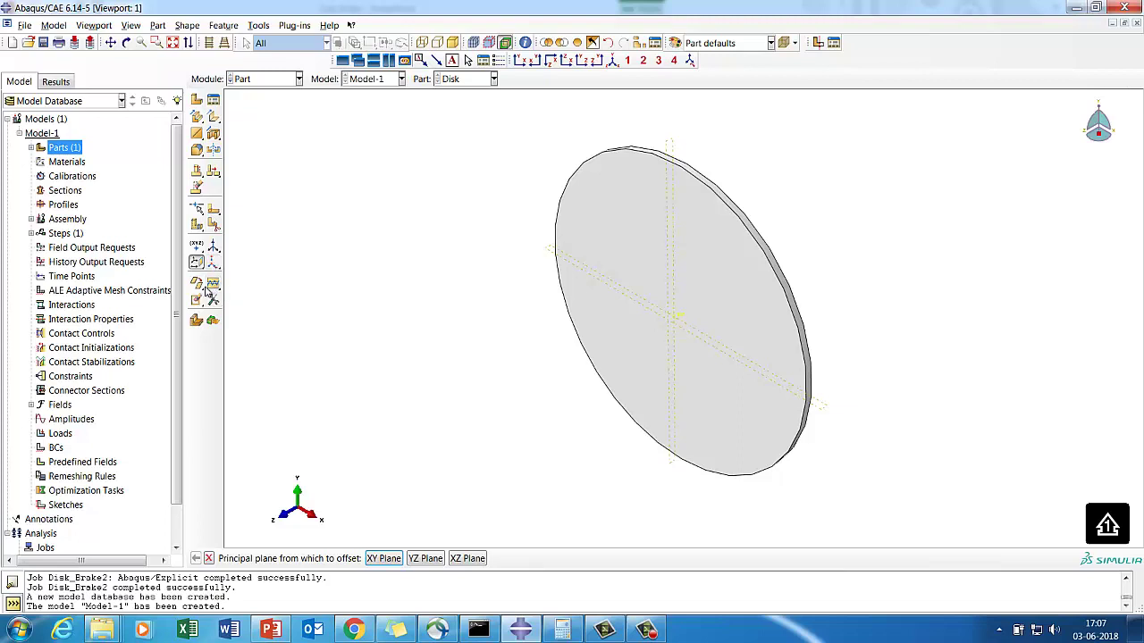
- Partition the disk cell into two halves using the vertical YZ datum plane
left_click(213, 225)
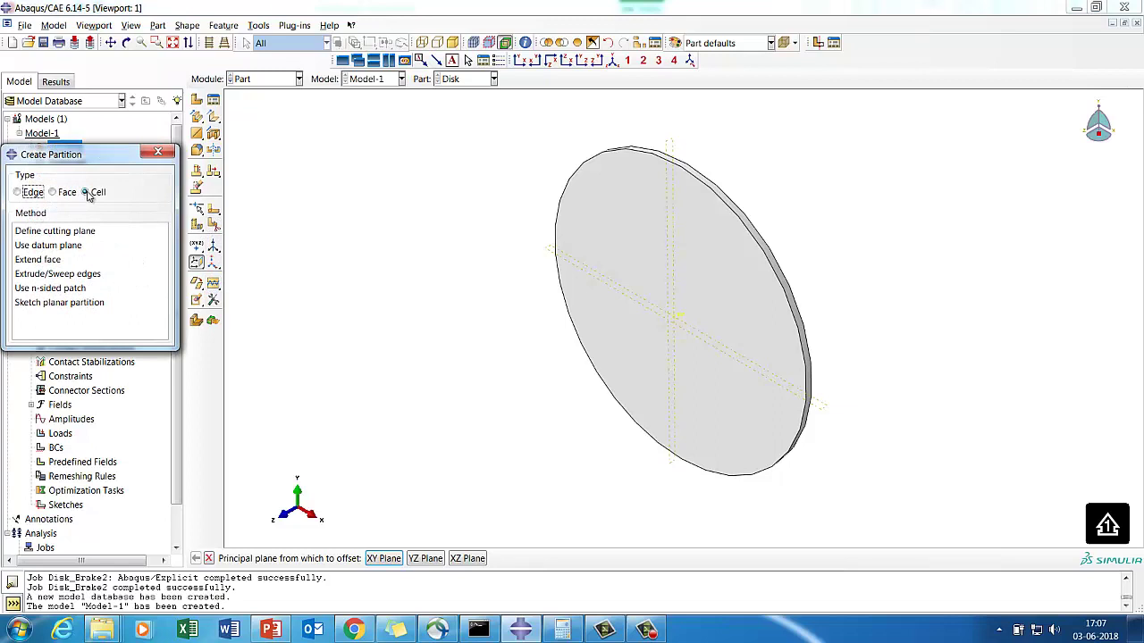
left_click(55, 247)
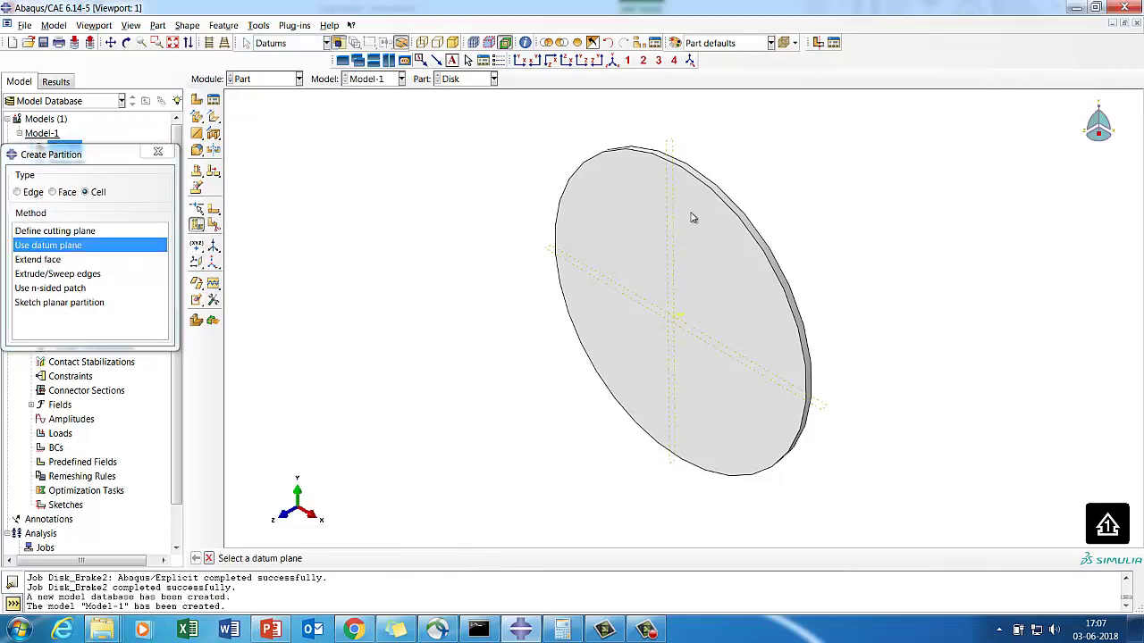
left_click(668, 159)
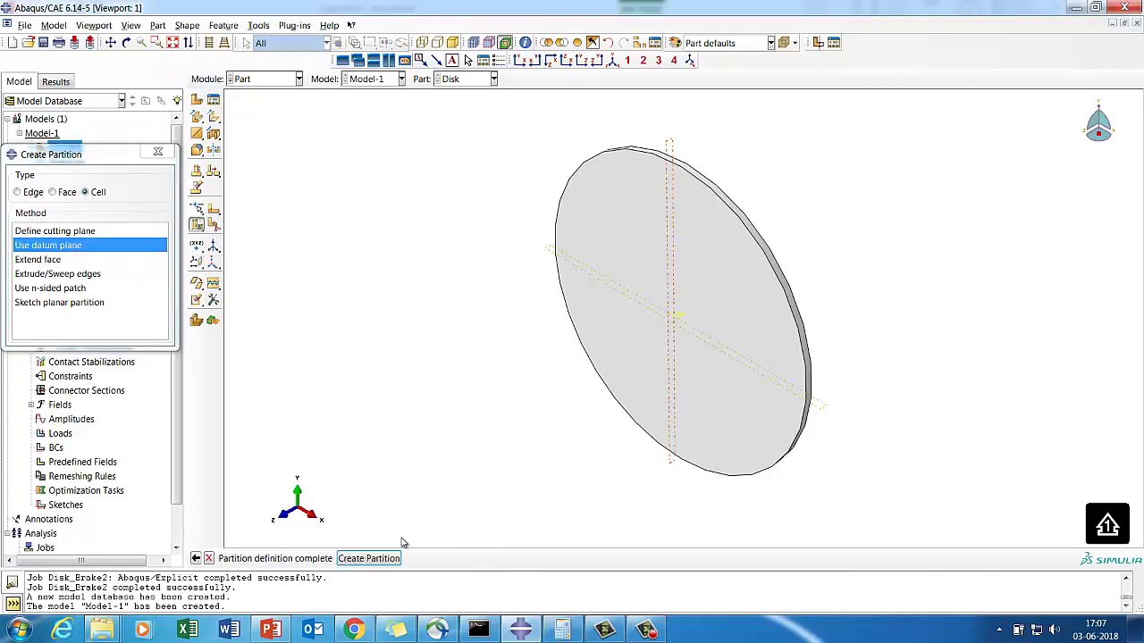
left_click(379, 561)
left_click(351, 559)
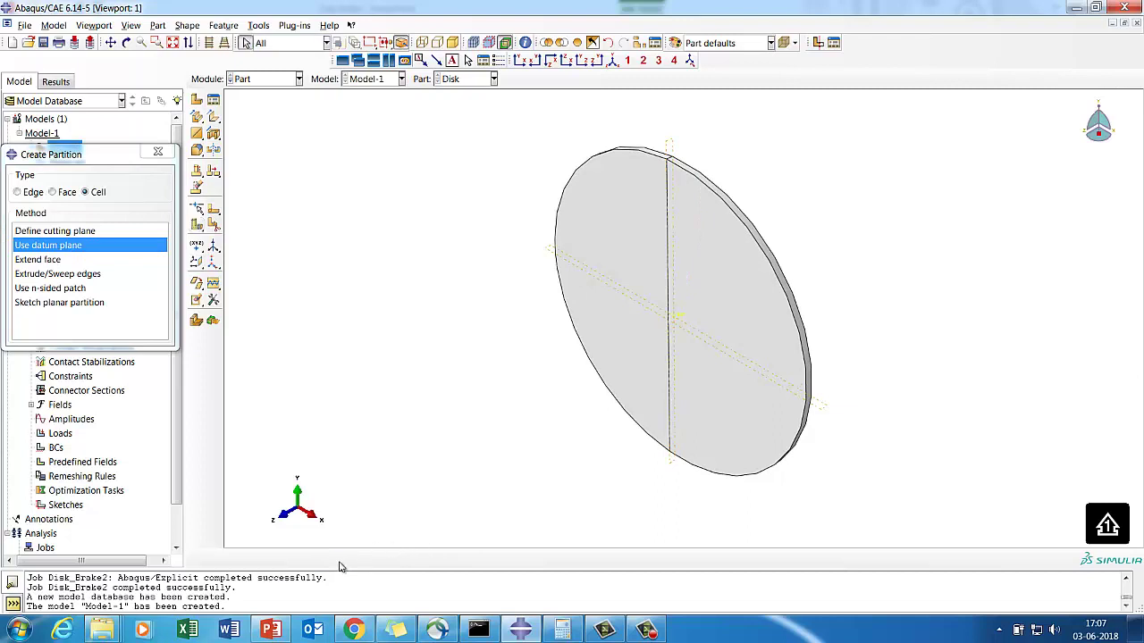
left_click(158, 151)
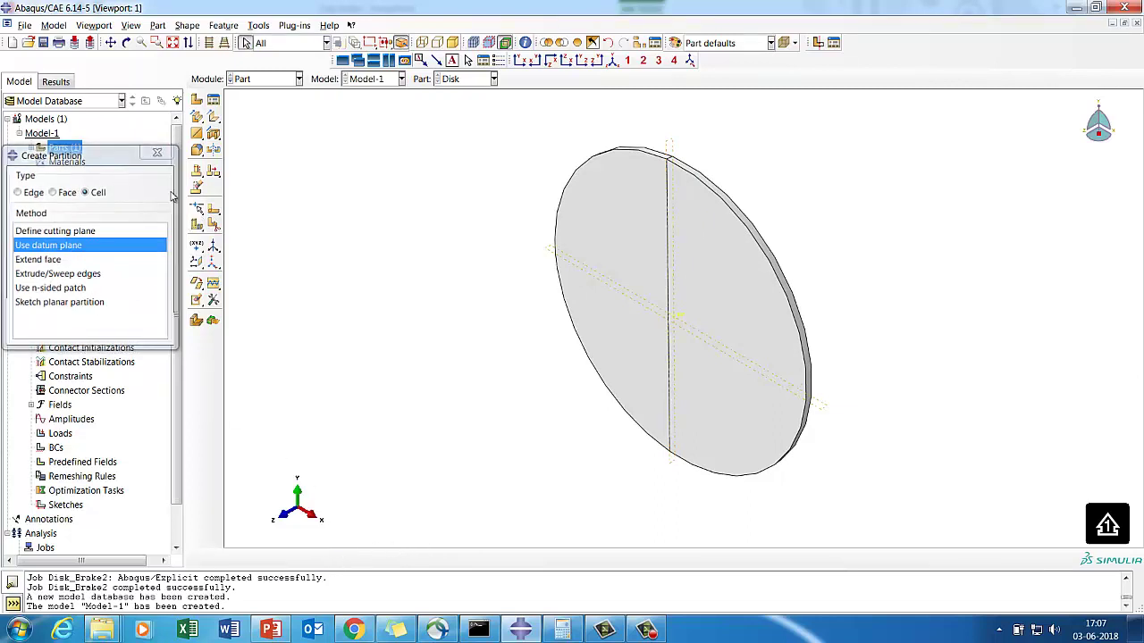
- Partition both halves of the disk into quarters using the XZ datum plane
left_click(213, 226)
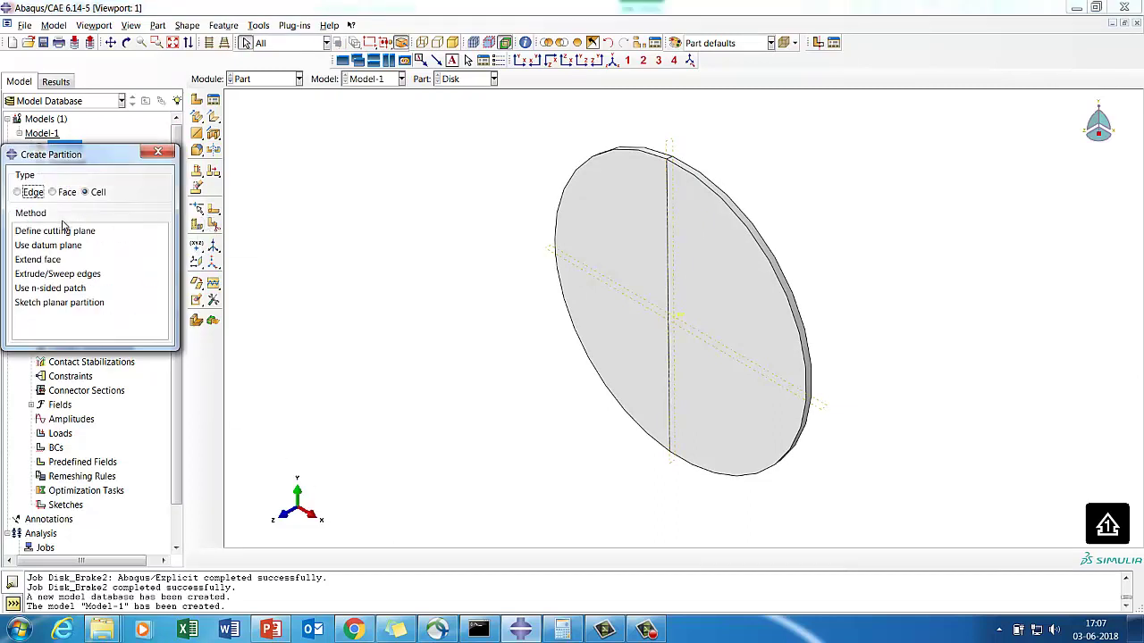
left_click(74, 246)
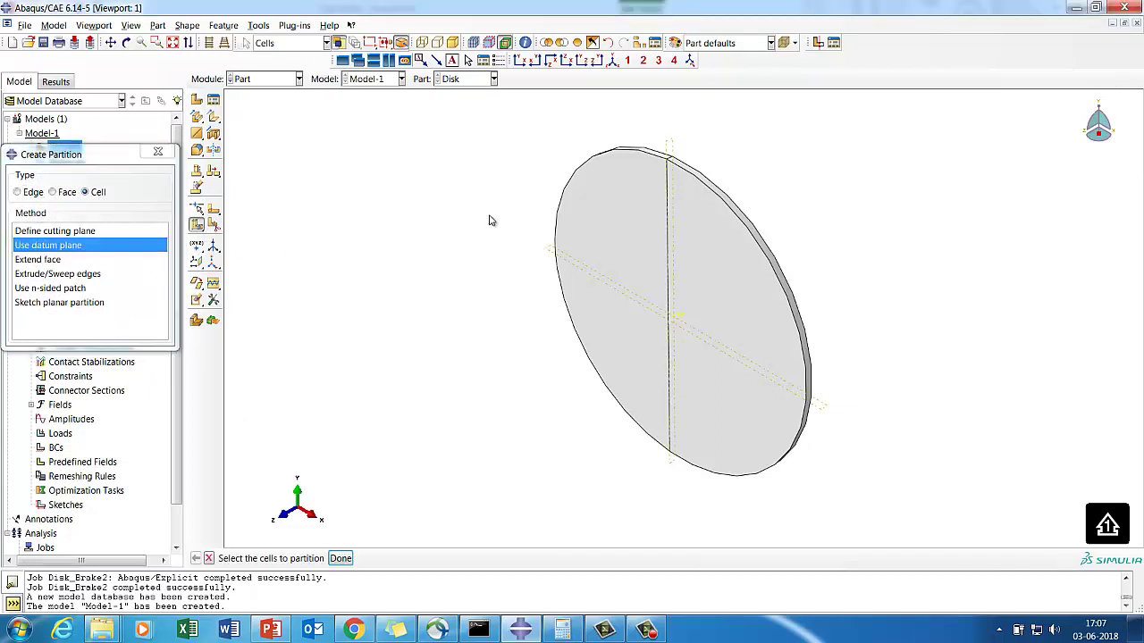
left_click(781, 407)
left_click(340, 559)
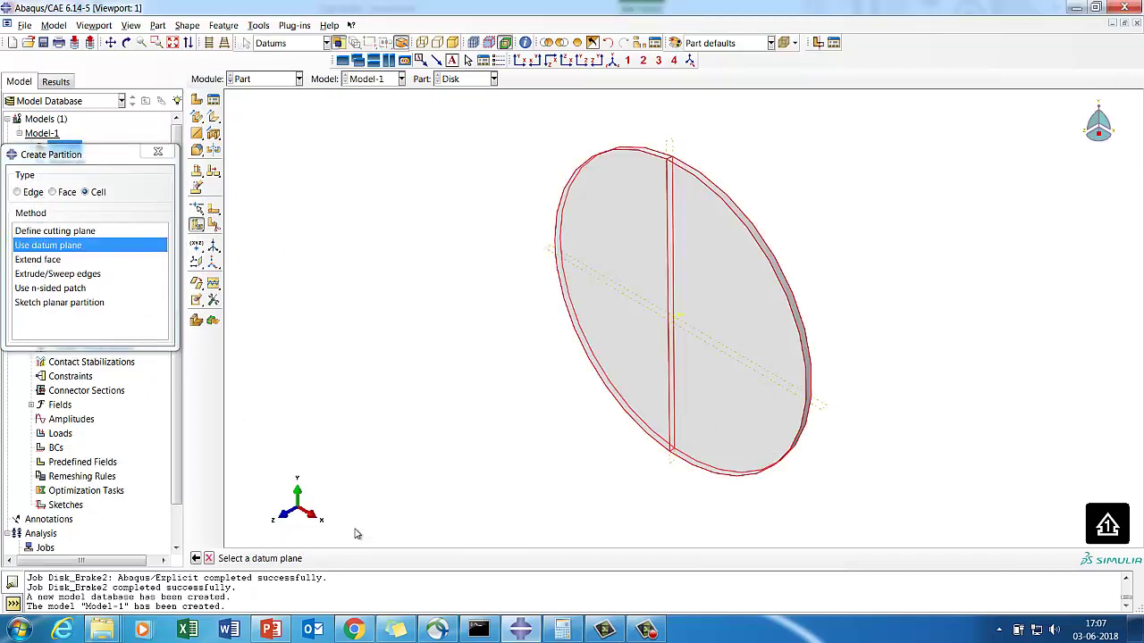
left_click(546, 255)
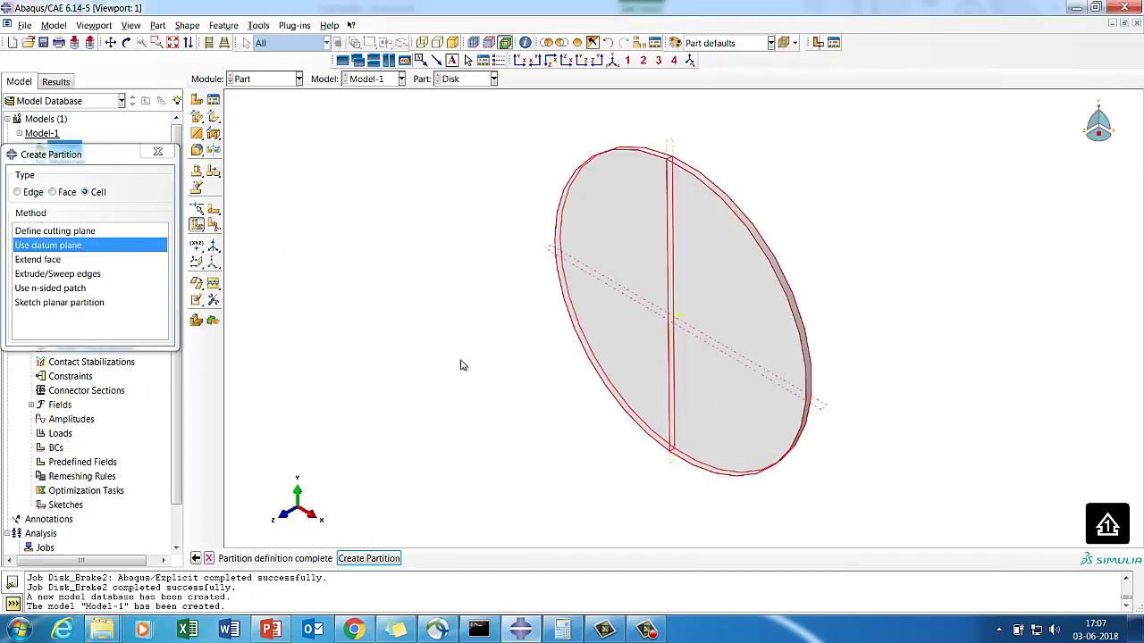
left_click(375, 558)
left_click(341, 559)
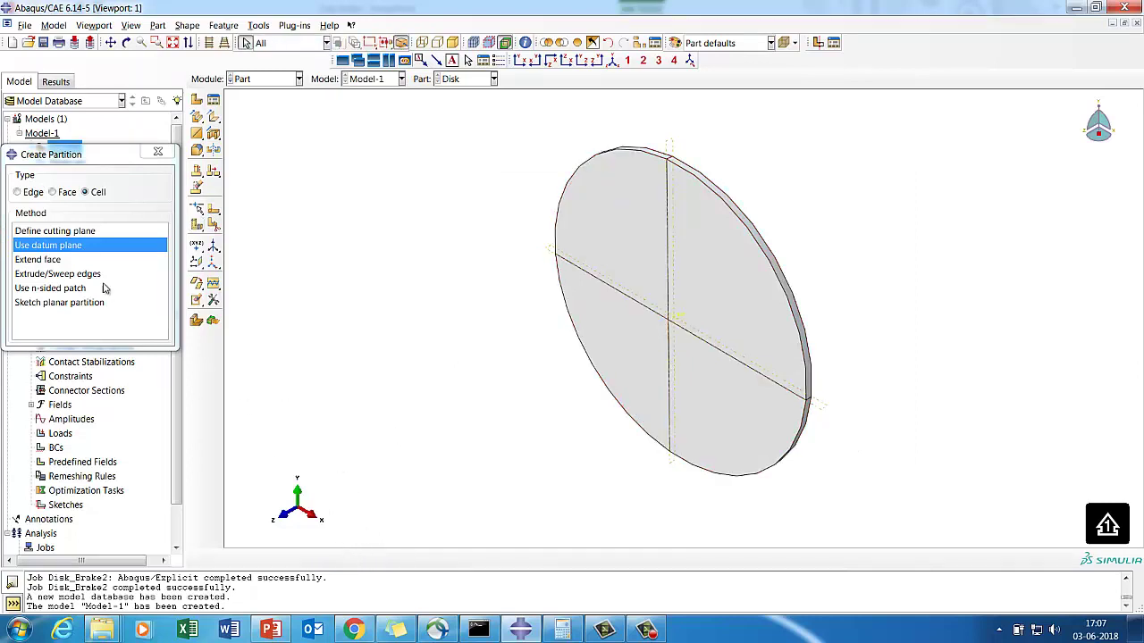
left_click(158, 152)
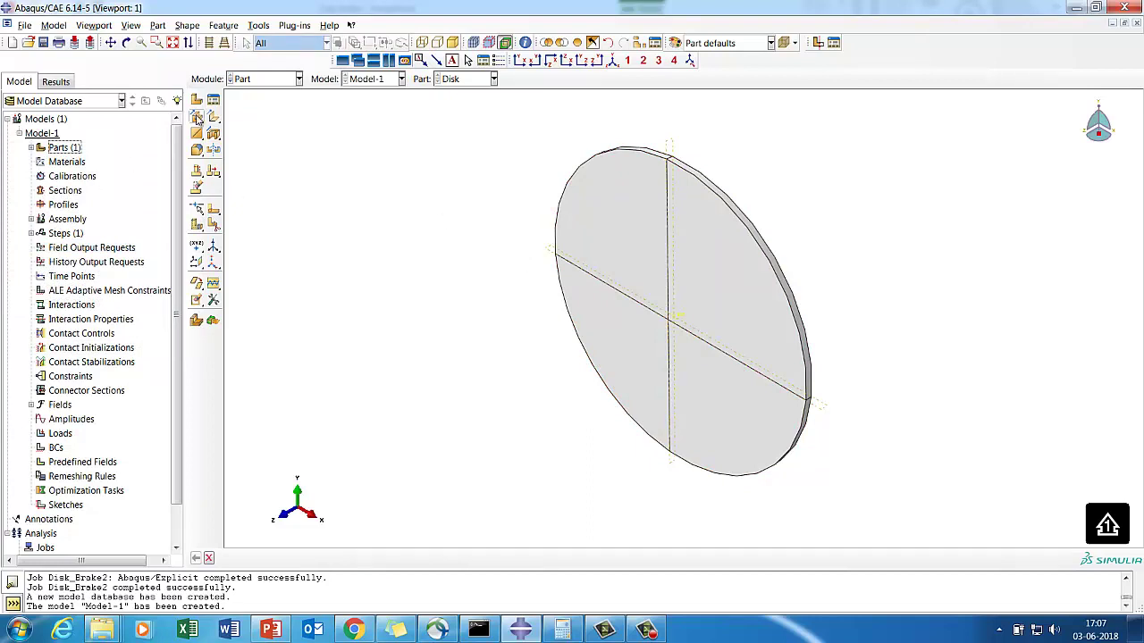
- Switch to the Property module and create a new material named Al
left_click(277, 79)
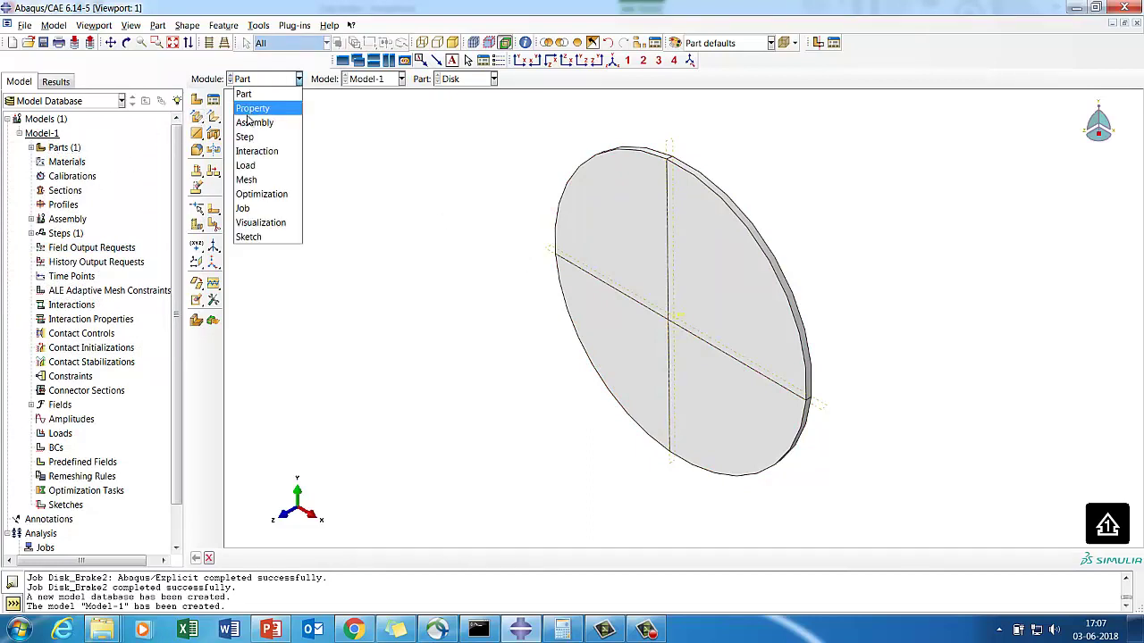
left_click(256, 107)
left_click(207, 101)
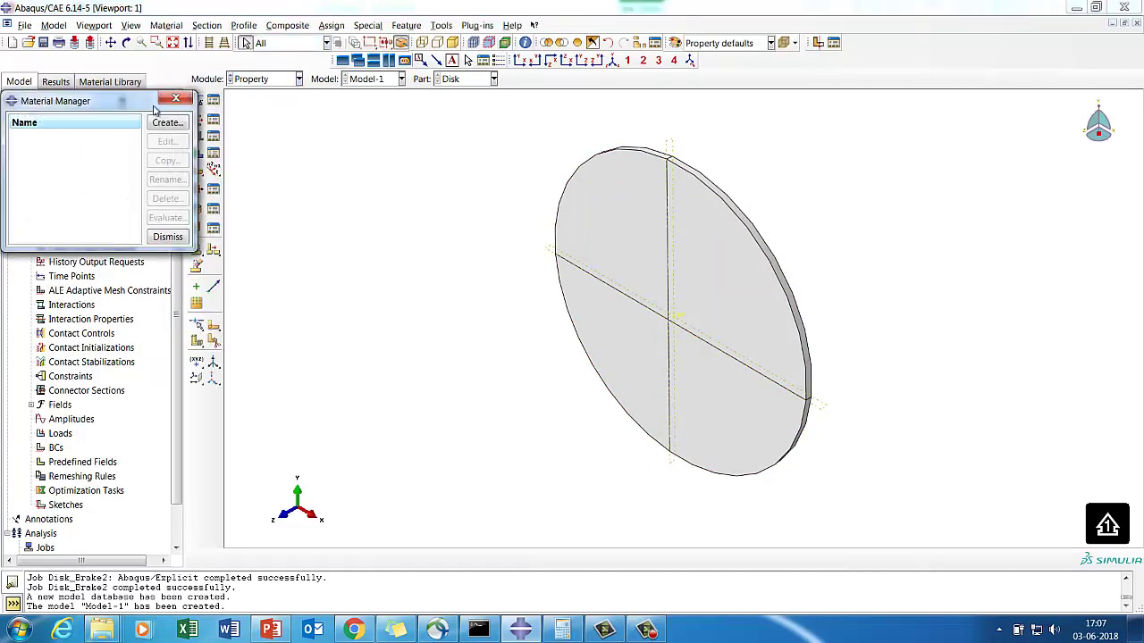
left_click(162, 123)
type("Al")
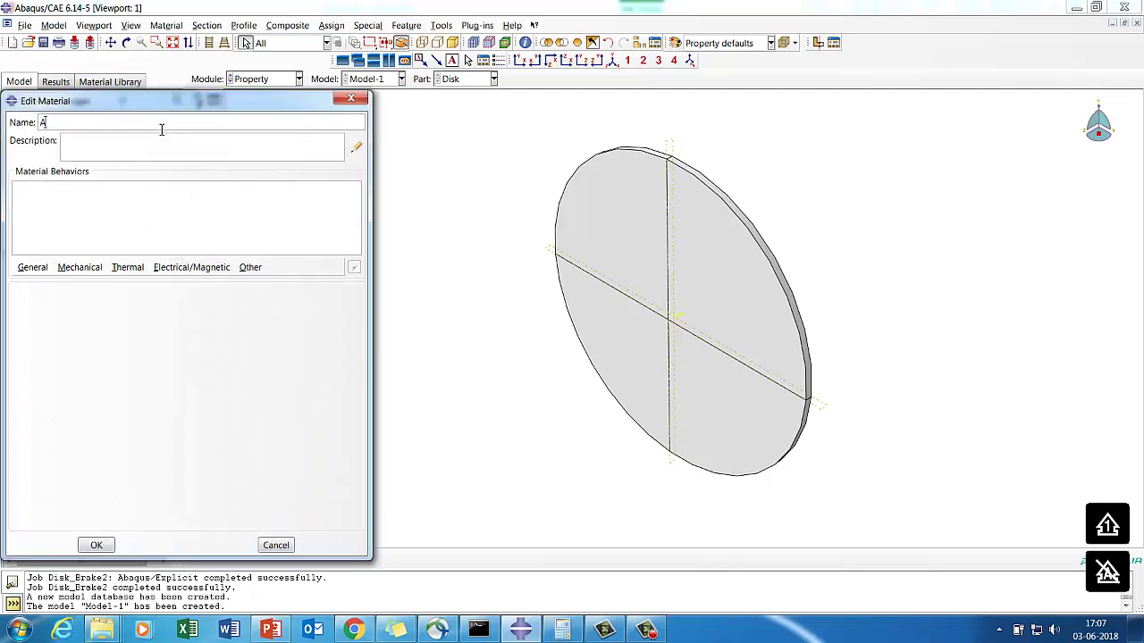
- Add a uniform density behavior to the Al material and enter its mass density
left_click(32, 267)
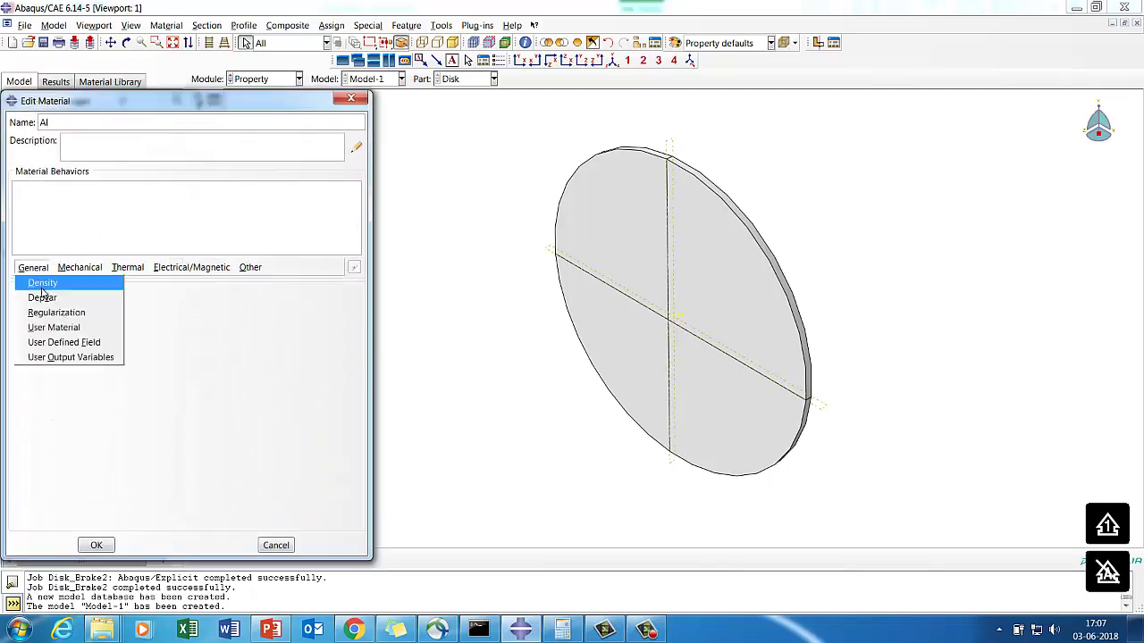
left_click(41, 287)
left_click(53, 405)
left_click(53, 405)
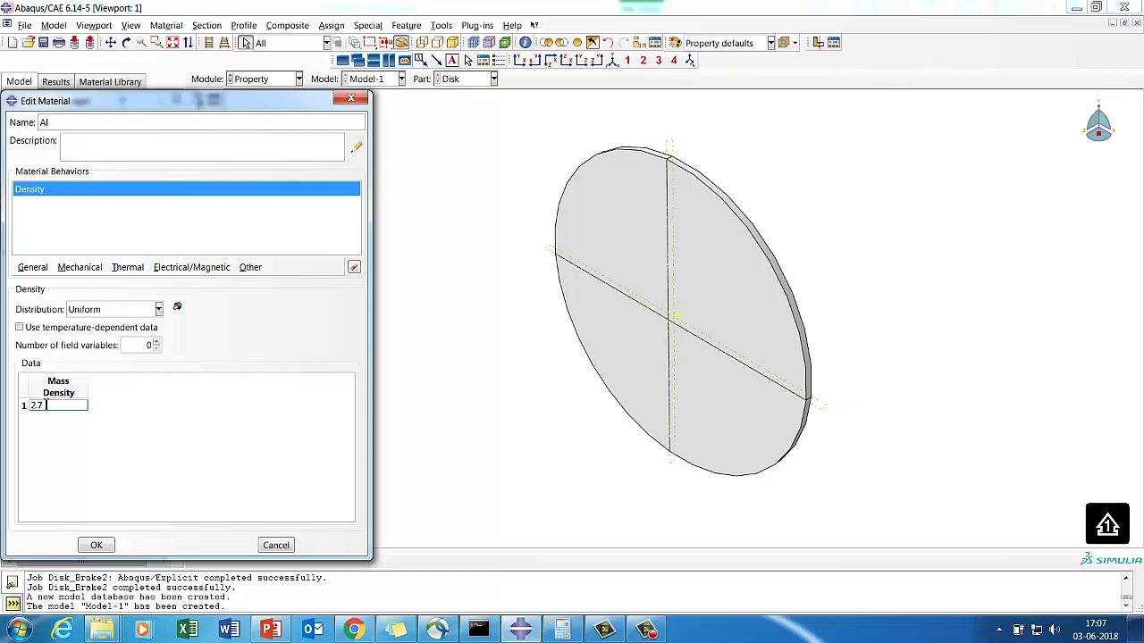
key("Return")
- Add isotropic elasticity to the Al material with Young's modulus 70000 and Poisson's ratio 0.3, and save the material
left_click(79, 268)
mouse_move(78, 267)
left_click(260, 284)
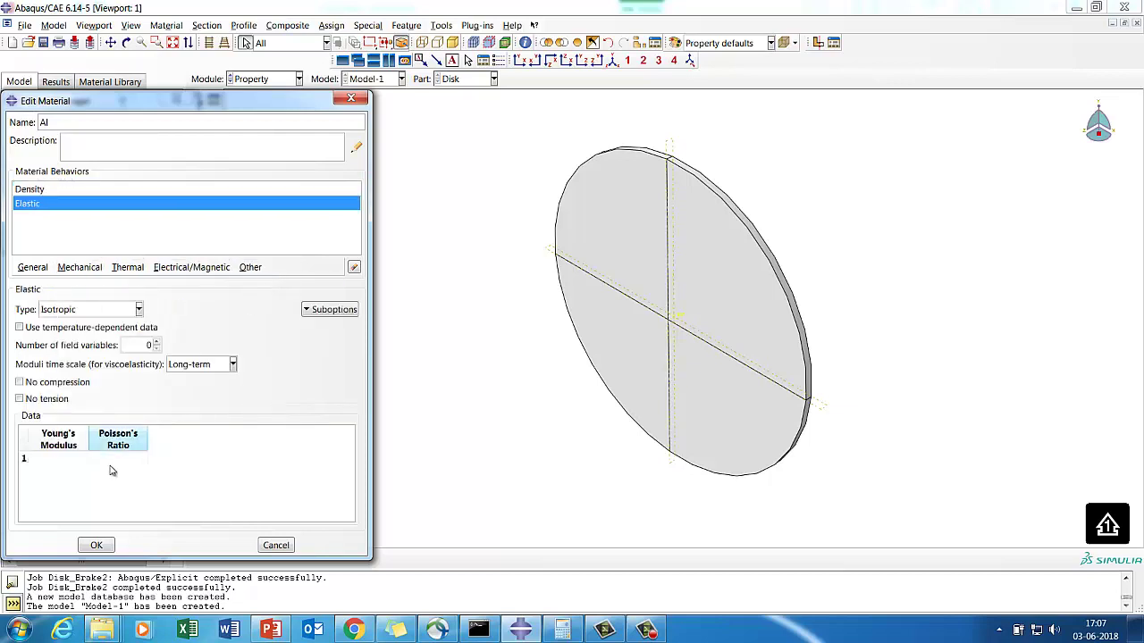
left_click(68, 459)
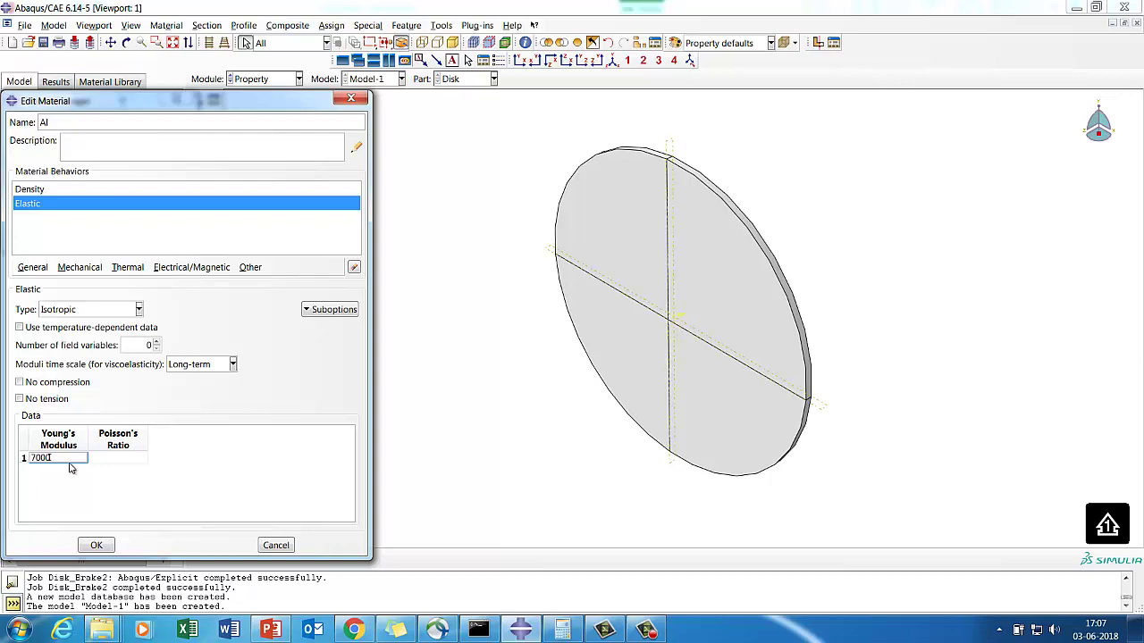
left_click(134, 459)
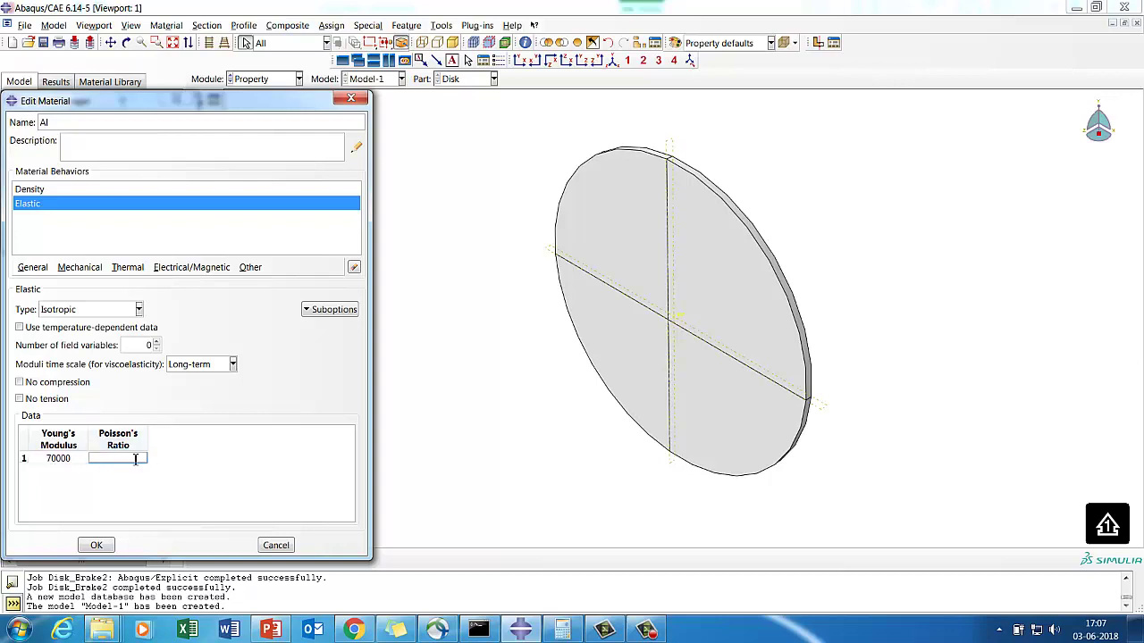
type("0.3")
left_click(92, 546)
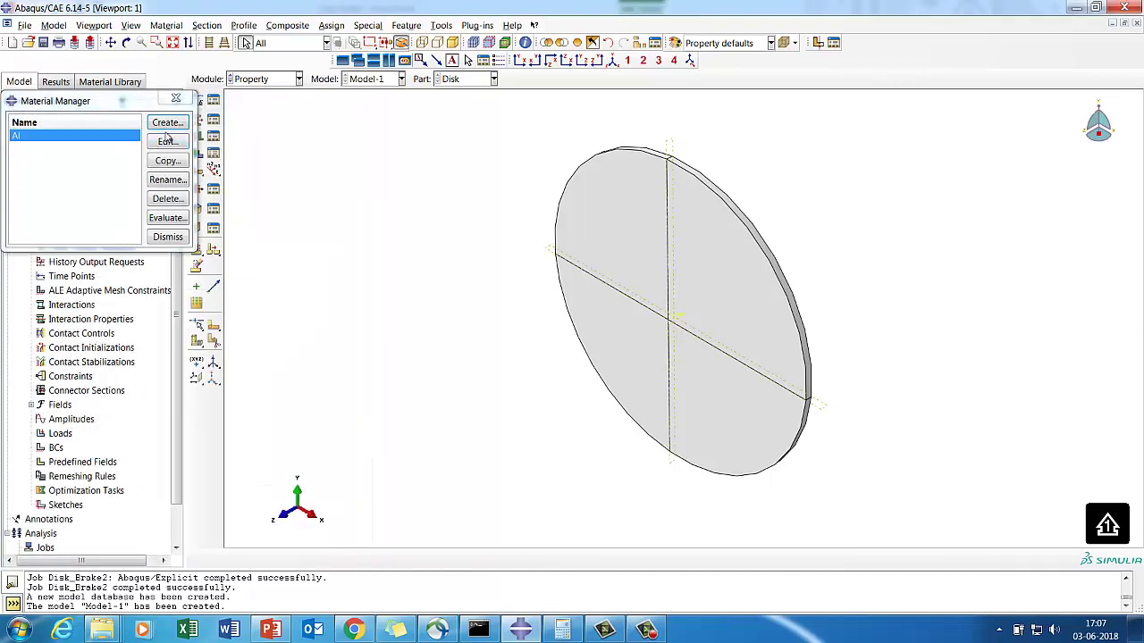
- Reopen the Al material for editing and add an isotropic thermal conductivity of 0.15
left_click(167, 143)
left_click(127, 267)
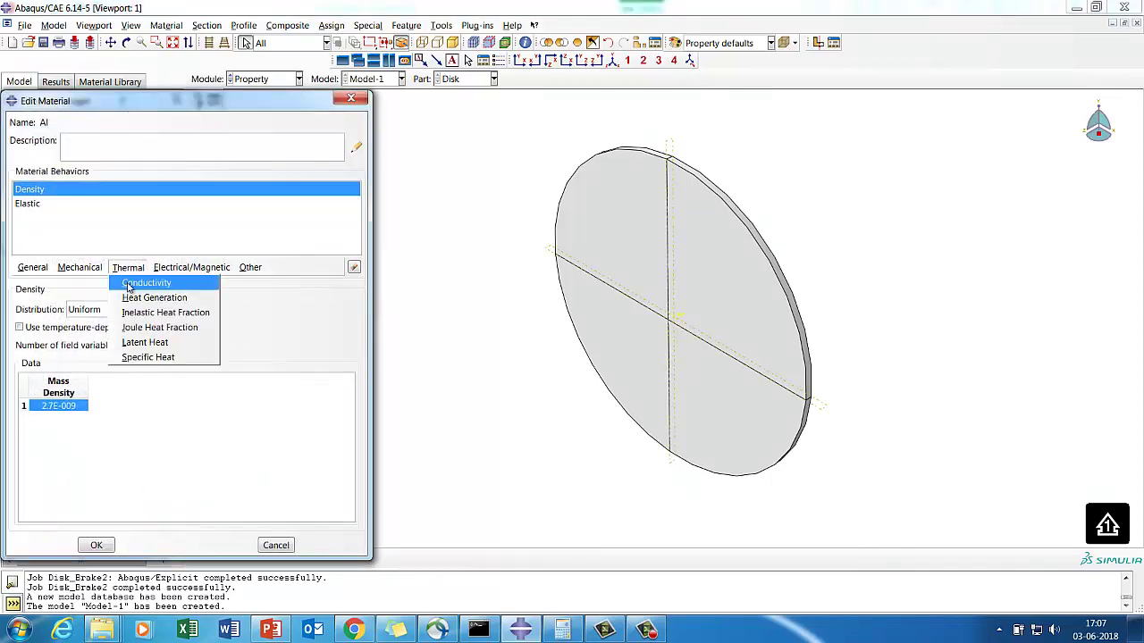
left_click(134, 284)
left_click(55, 394)
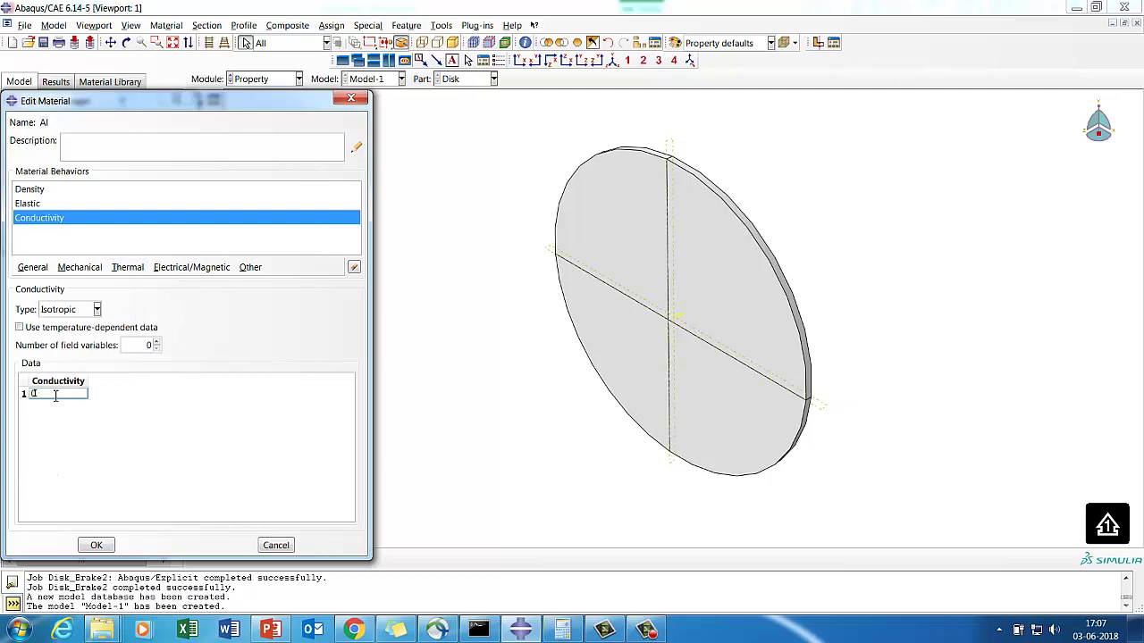
- Add a constant-volume specific heat of 670000 to the Al material, save it and close the material manager
left_click(127, 267)
left_click(134, 364)
left_click(58, 405)
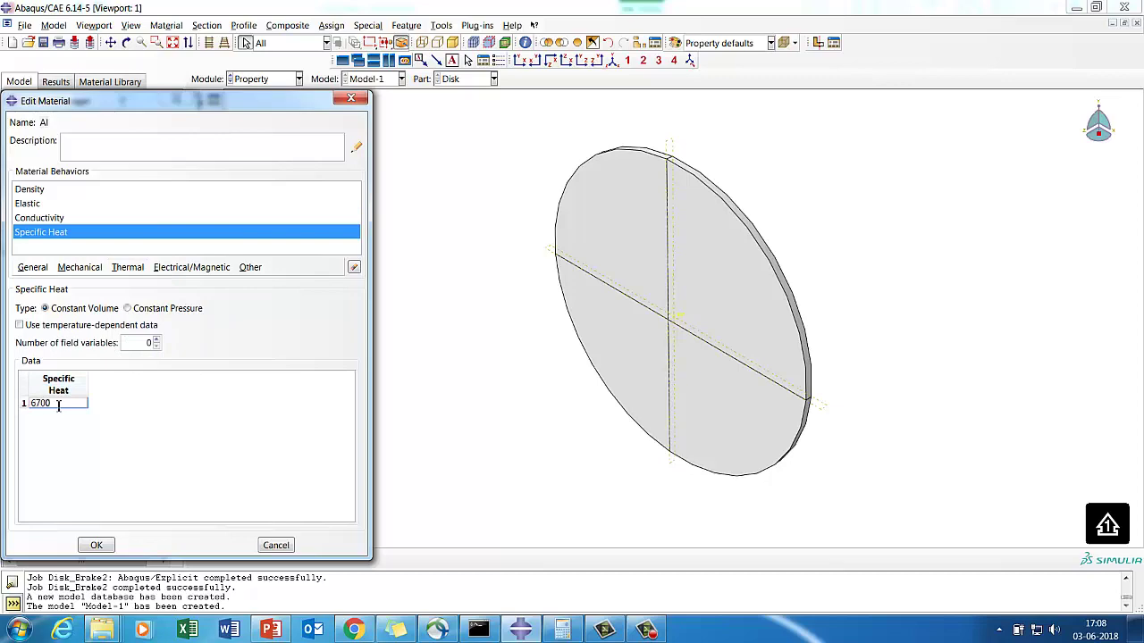
left_click(105, 545)
left_click(167, 237)
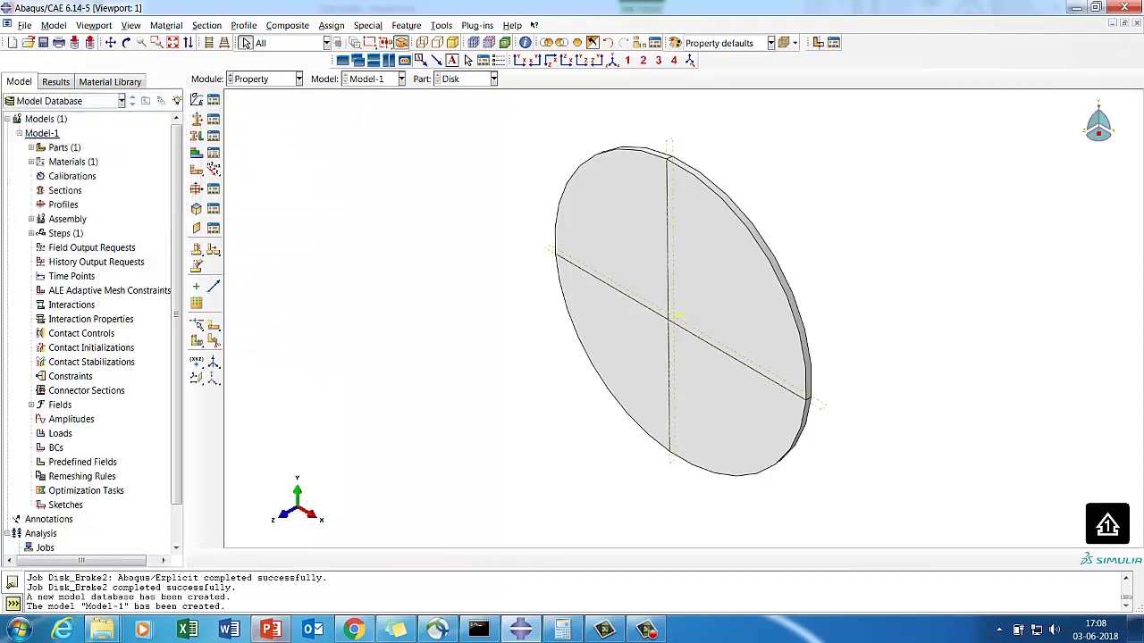
- Switch to the Disk_Brake presentation in PowerPoint, review the material properties and units on slide 2, and return to Abaqus
left_click(261, 637)
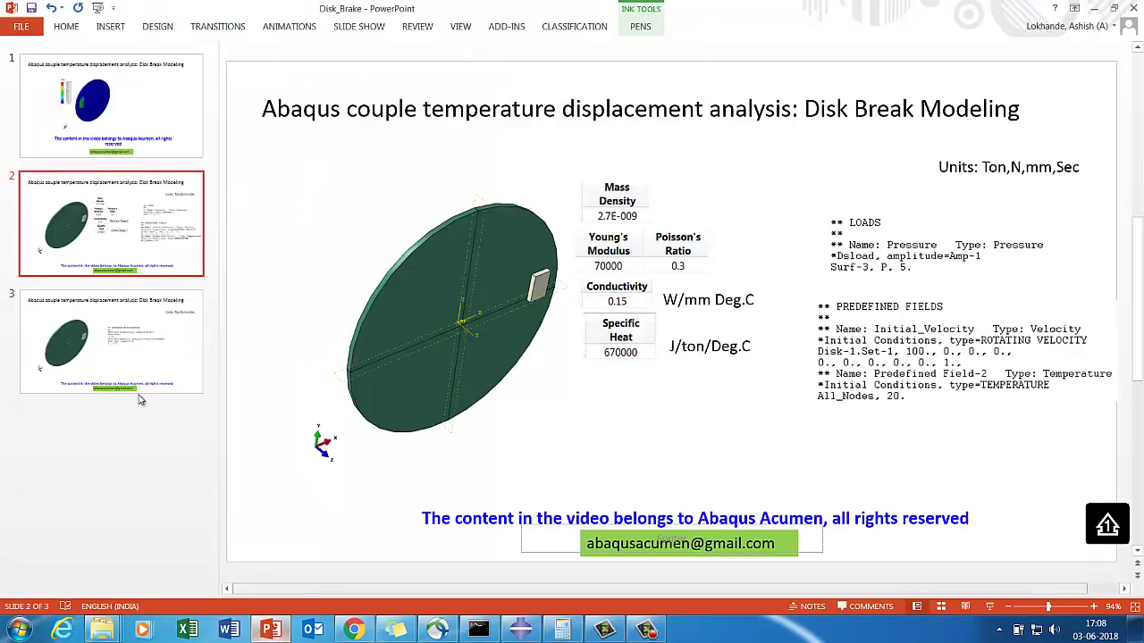
left_click(86, 151)
left_click(125, 175)
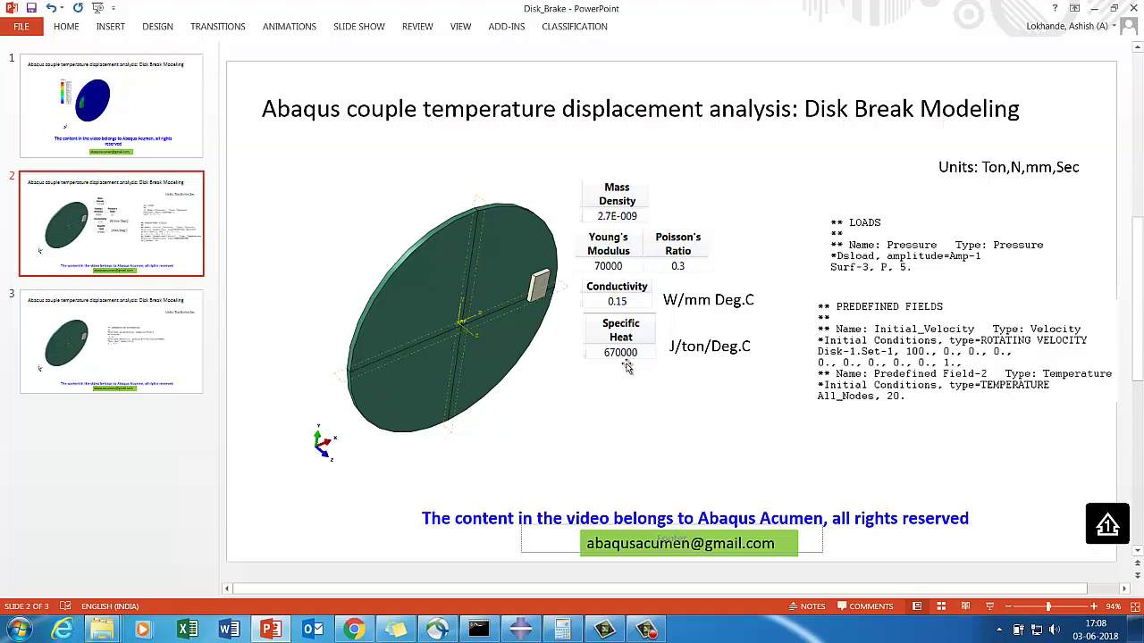
left_click(1093, 8)
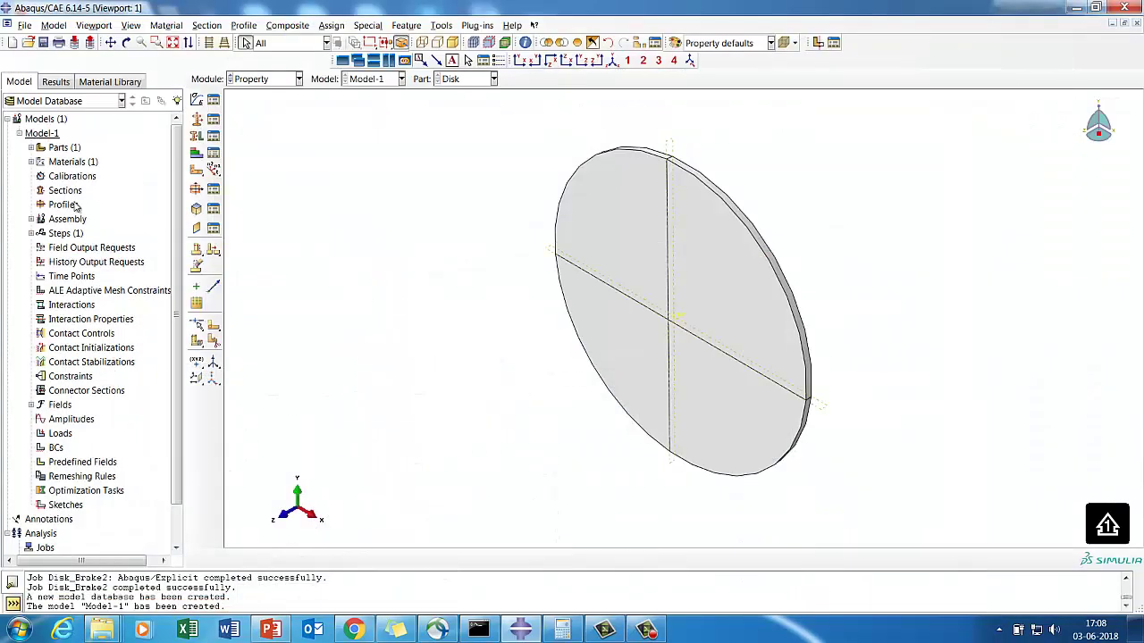
- Create a solid homogeneous section named Disk with the Al material and close the section manager
left_click(214, 120)
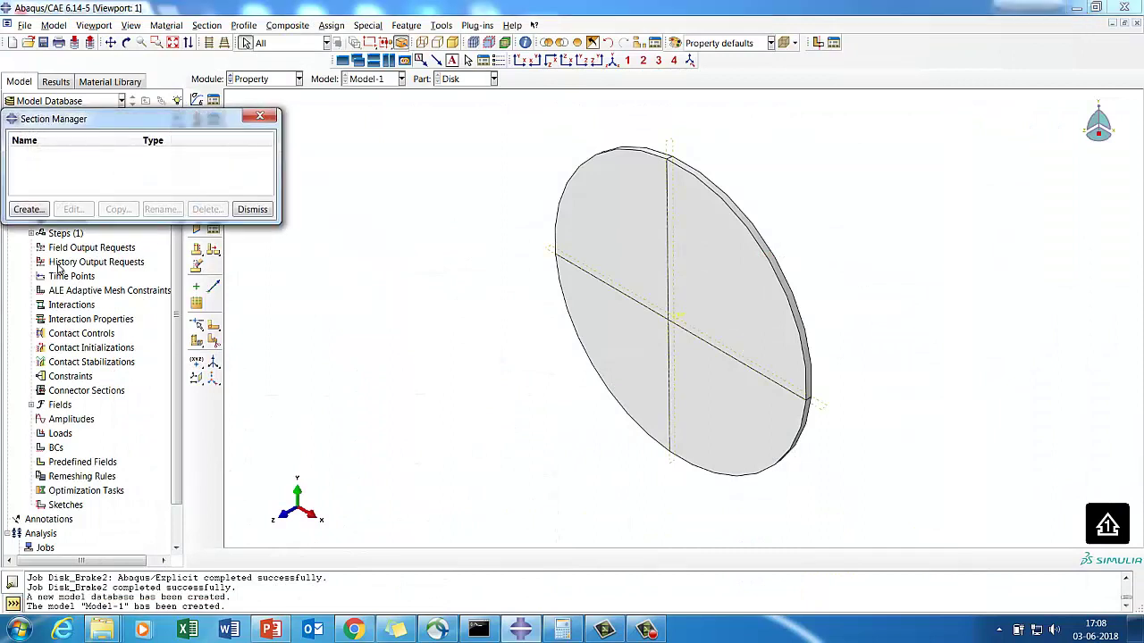
left_click(36, 211)
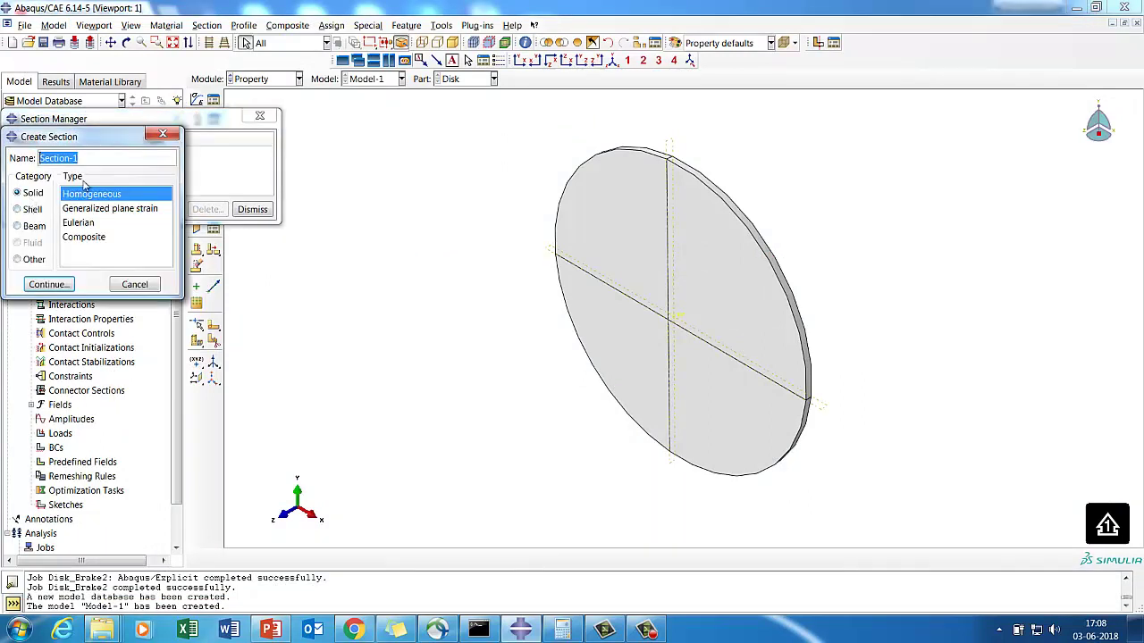
type("D")
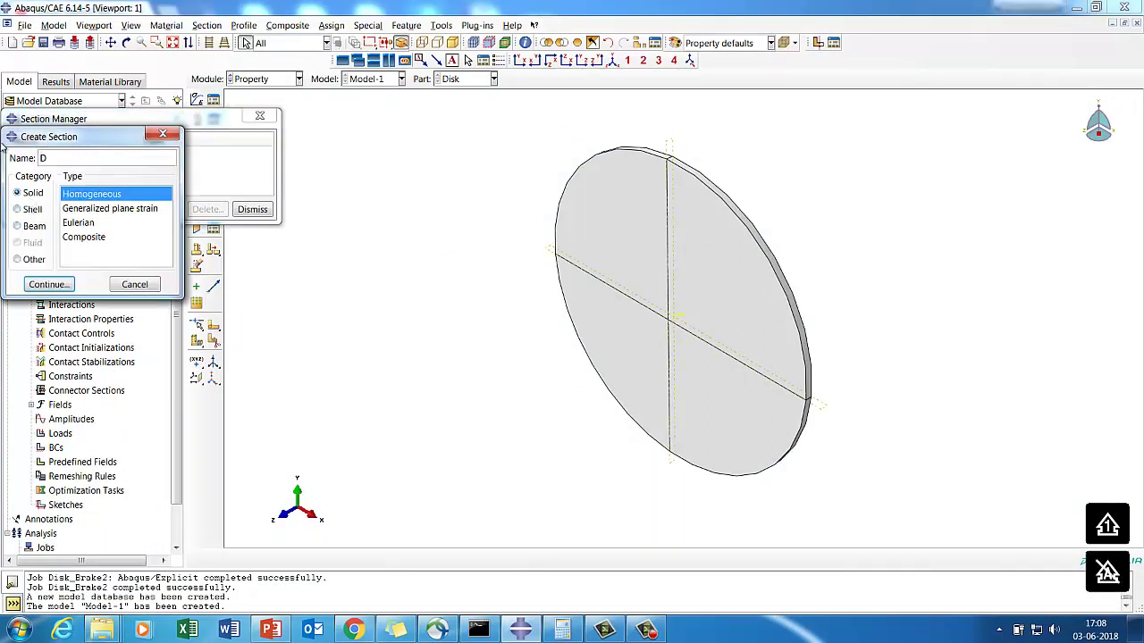
type("isk")
left_click(48, 284)
left_click(51, 256)
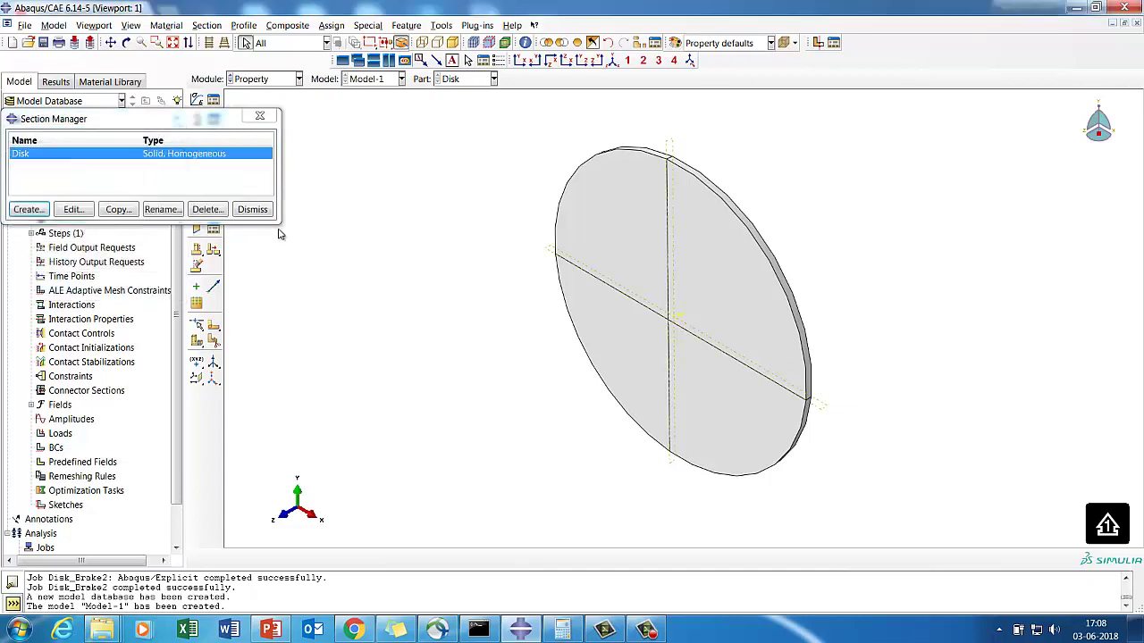
left_click(252, 209)
- Assign the Disk section to all cells of the disk part, creating the region set Set-1
left_click(215, 143)
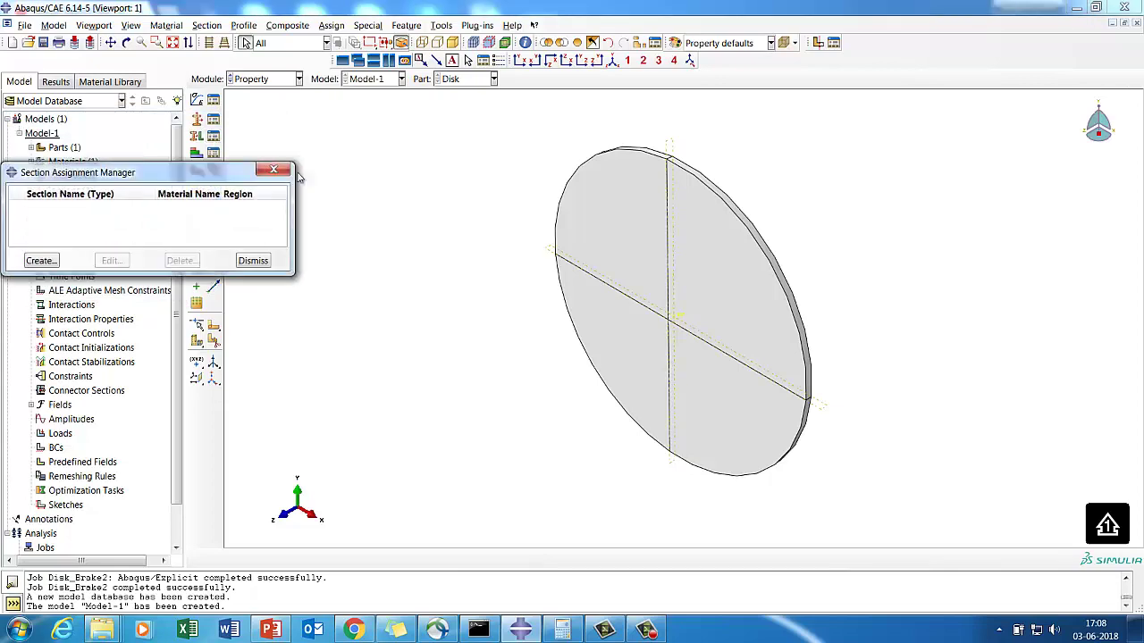
left_click(40, 260)
left_click_drag(646, 308, 860, 525)
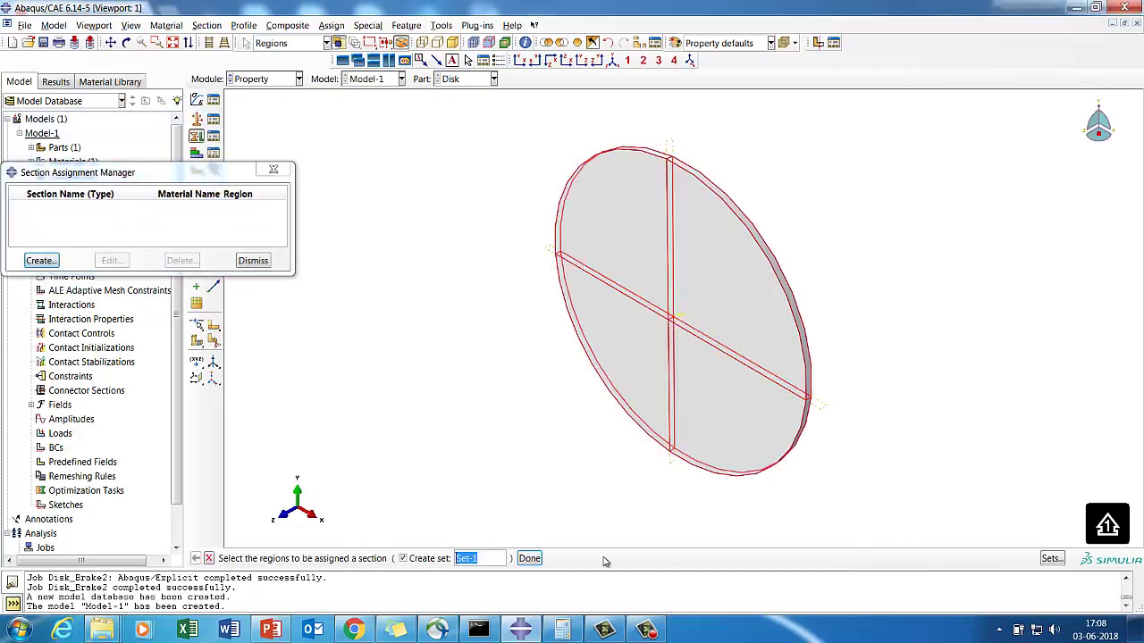
left_click(529, 559)
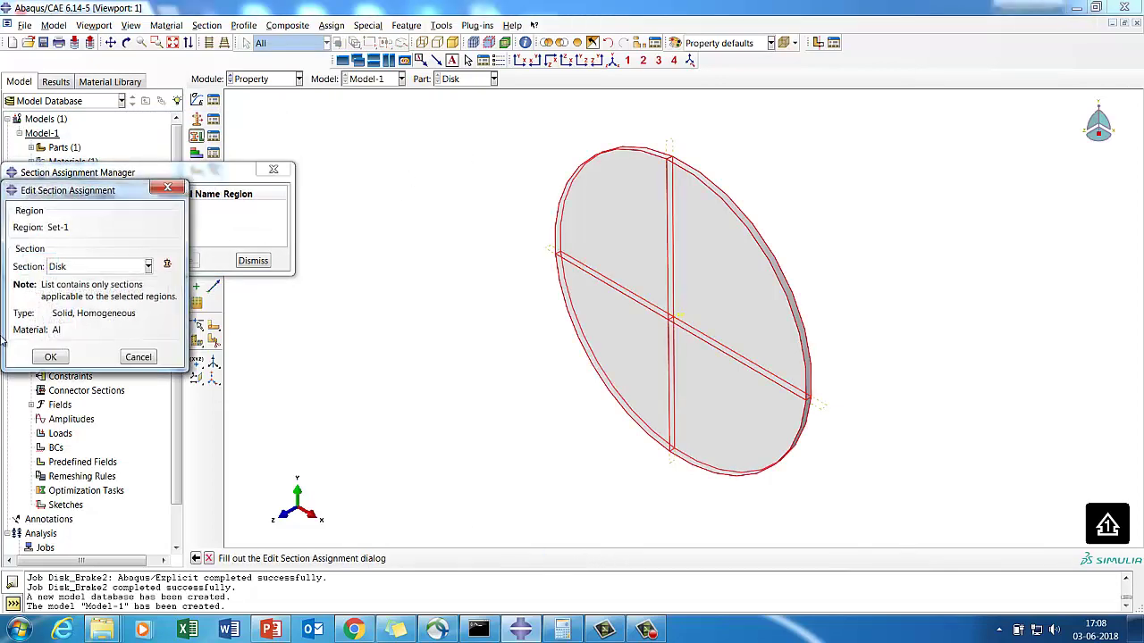
left_click(50, 356)
left_click(254, 261)
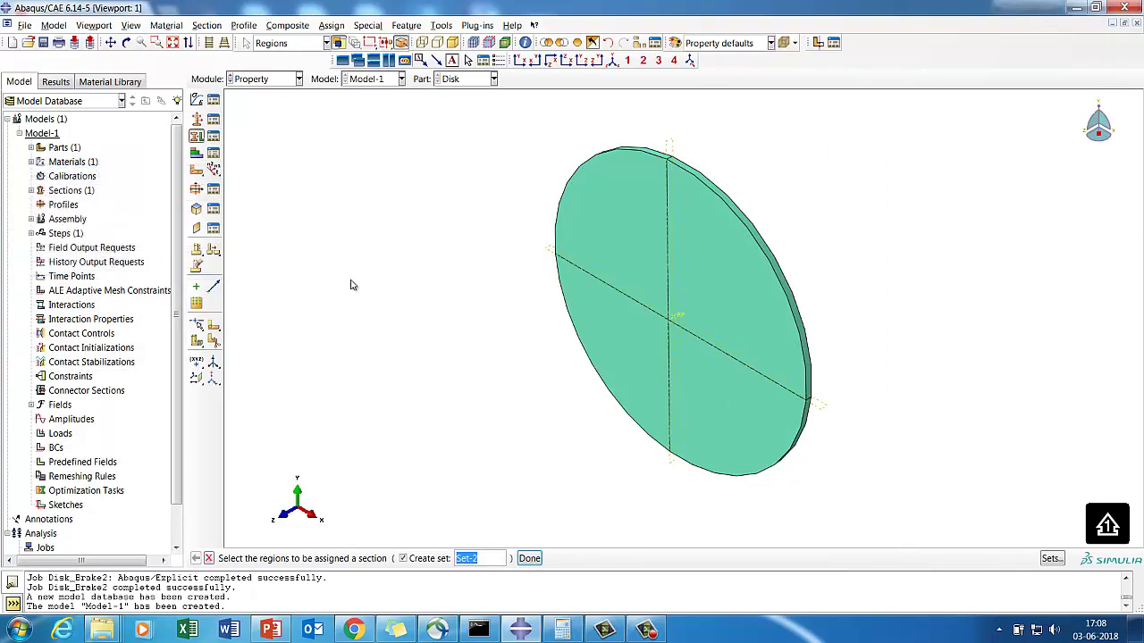
- Create a new solid extrusion part named Pad and enter its section sketch
left_click(30, 147)
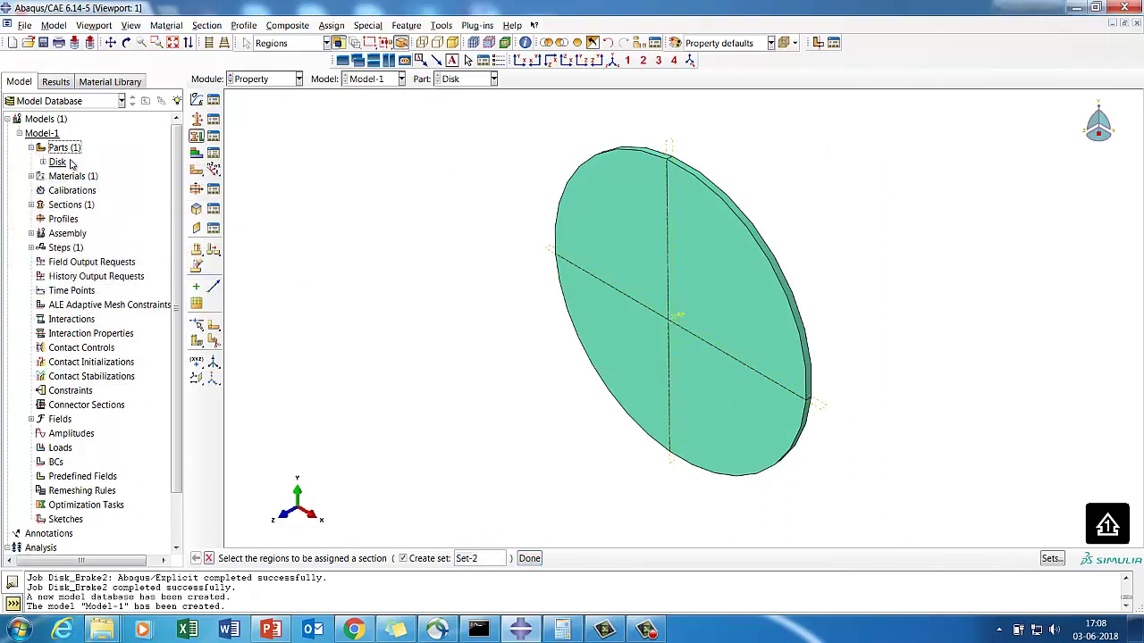
right_click(68, 146)
left_click(98, 171)
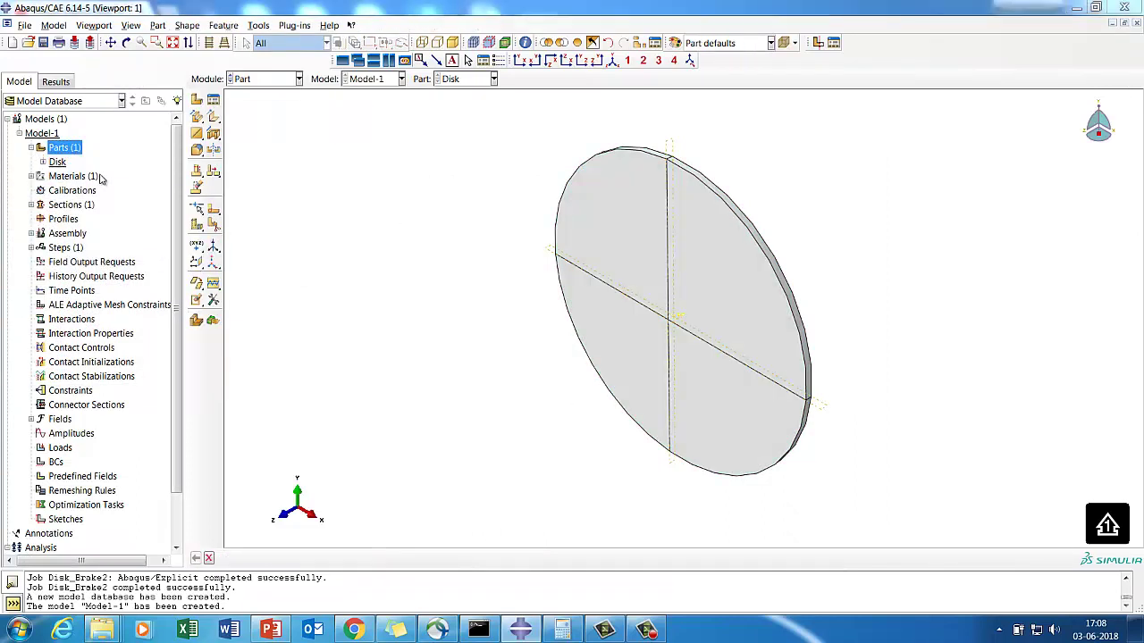
type("Pad")
left_click(46, 432)
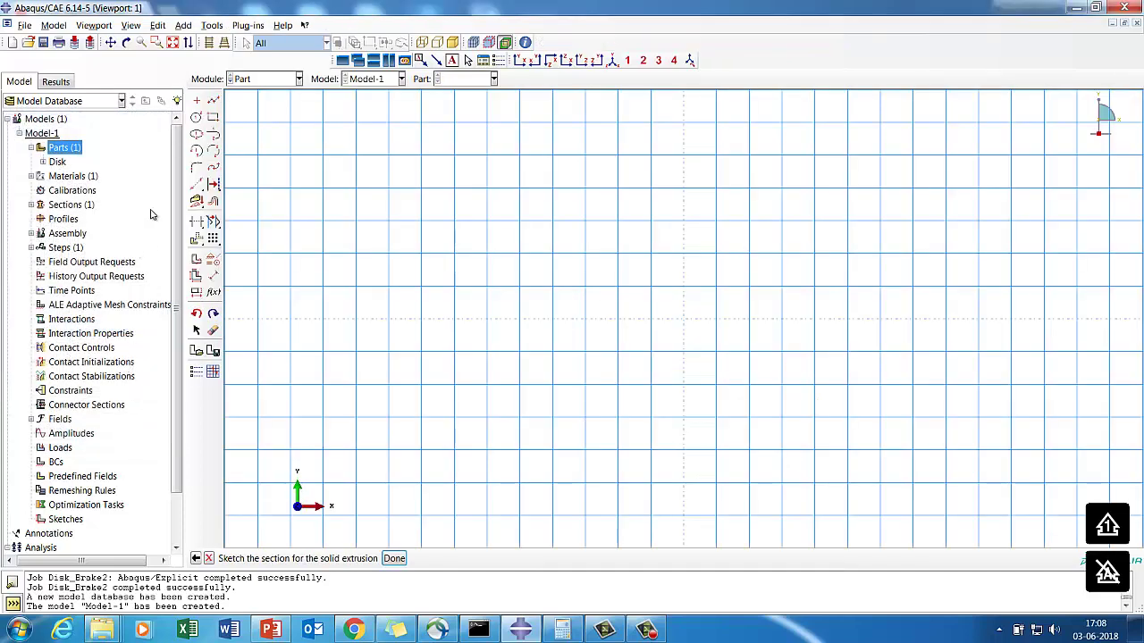
- Place isolated sketch points at coordinates 40,0 and 50,0
left_click(197, 100)
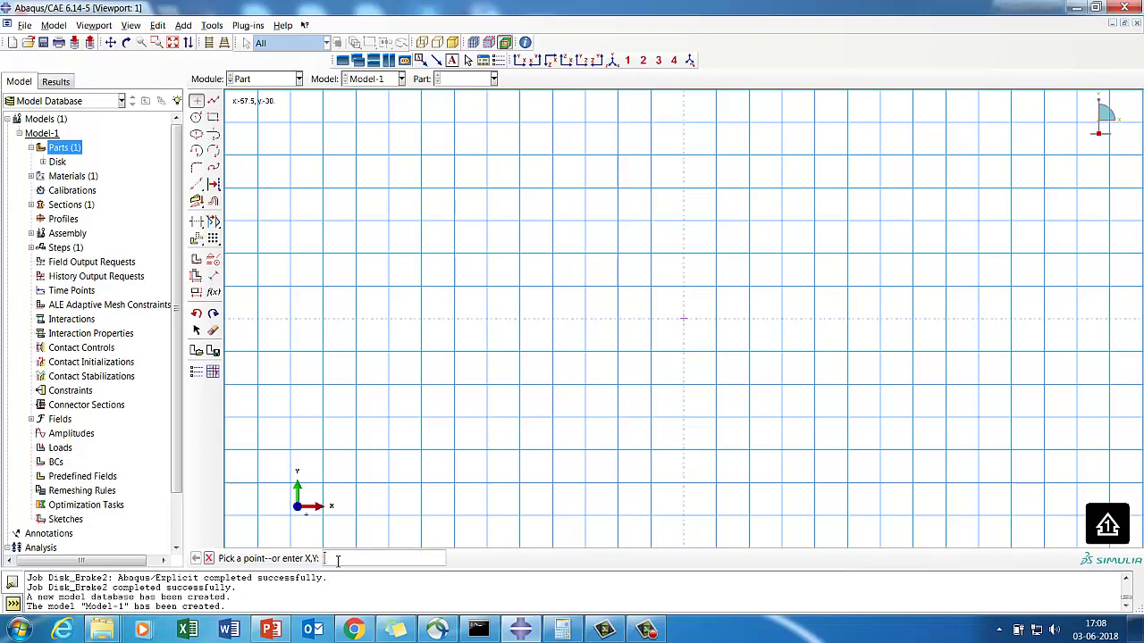
type("40,0")
key("Return")
type("50,0")
key("Return")
- Draw a rectangle with opposite corners at 40,15 and the 50,0 point, and dimension its height as 15
left_click(213, 117)
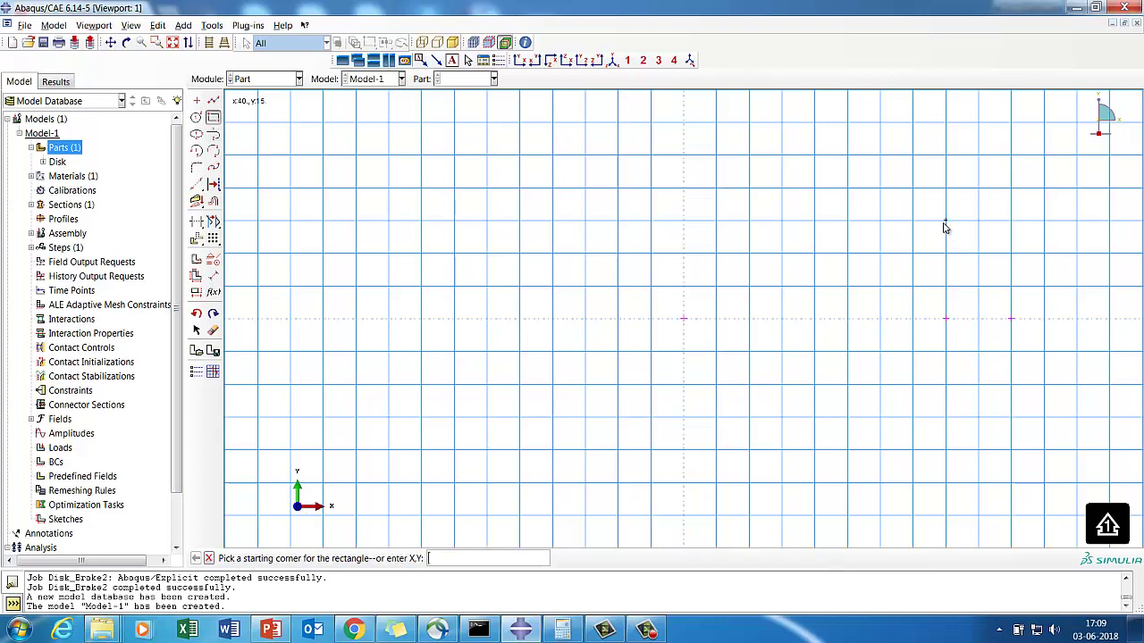
left_click(948, 223)
left_click(1010, 317)
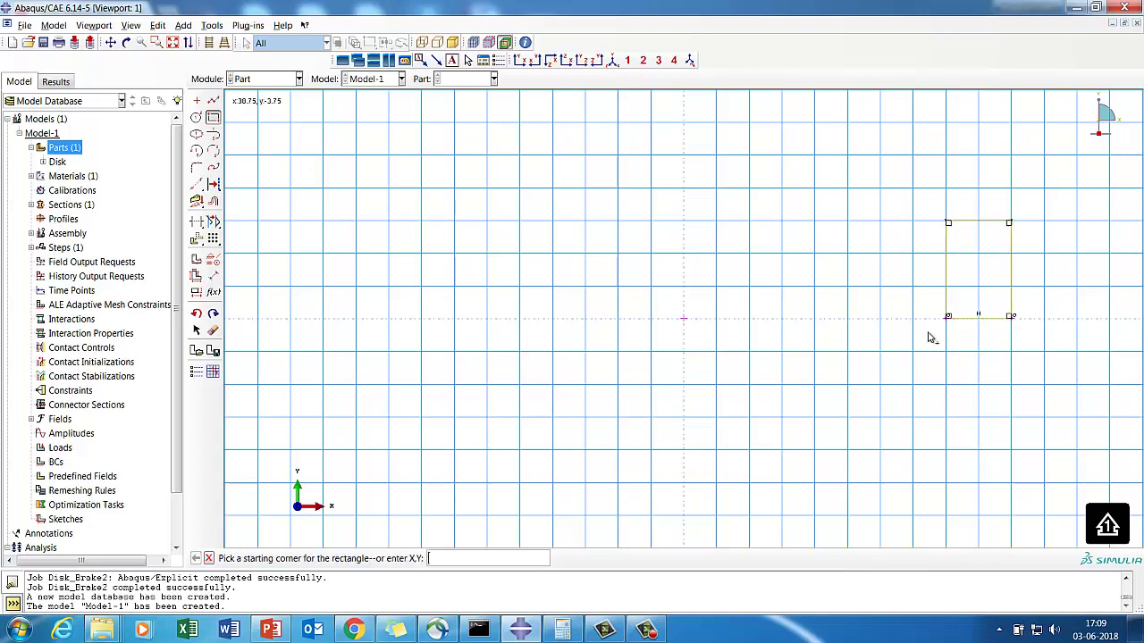
left_click(213, 276)
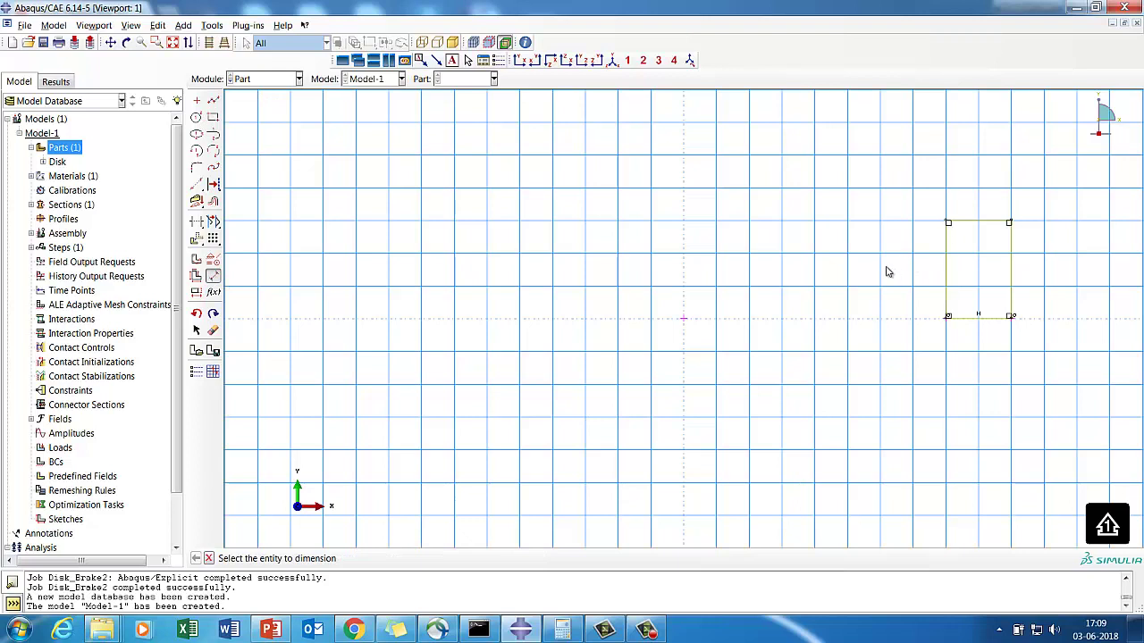
left_click(946, 272)
left_click(909, 282)
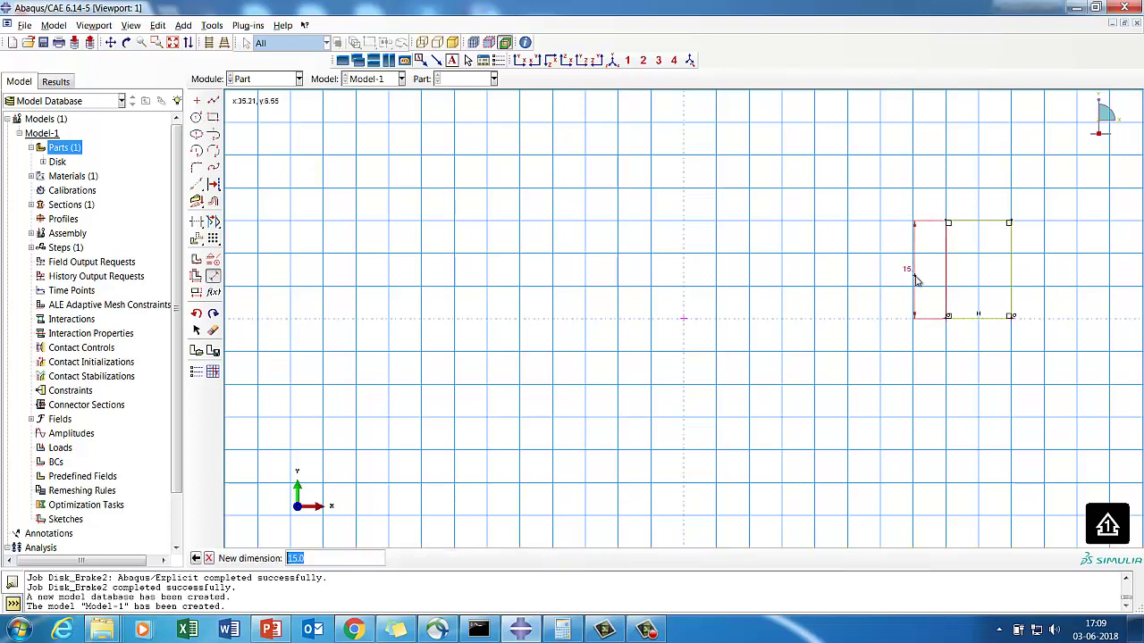
key("Return")
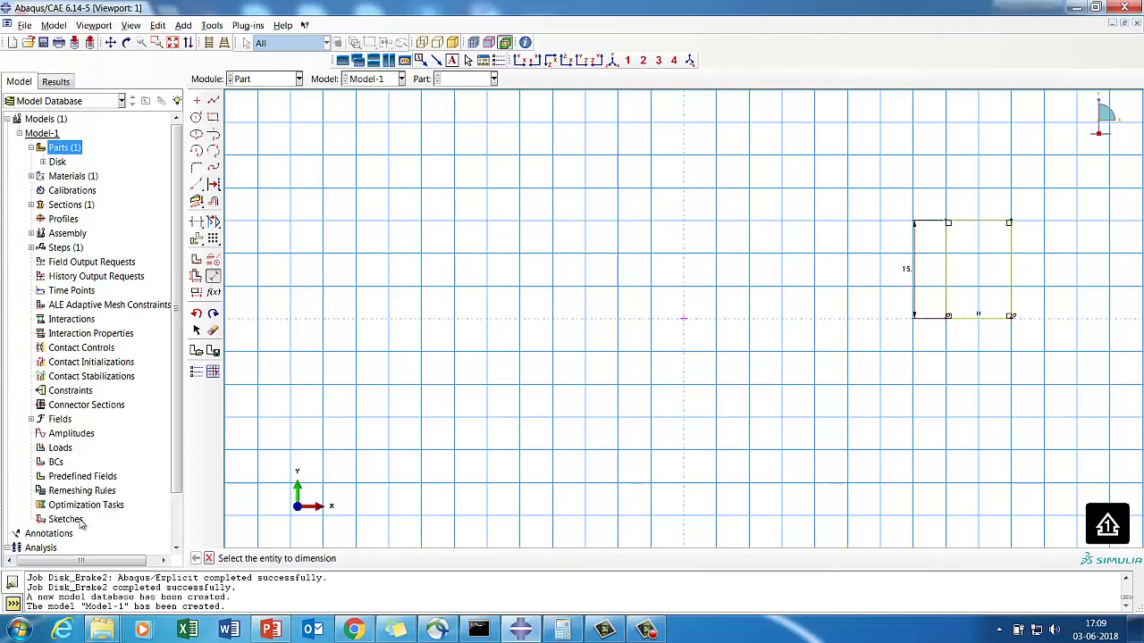
left_click(209, 559)
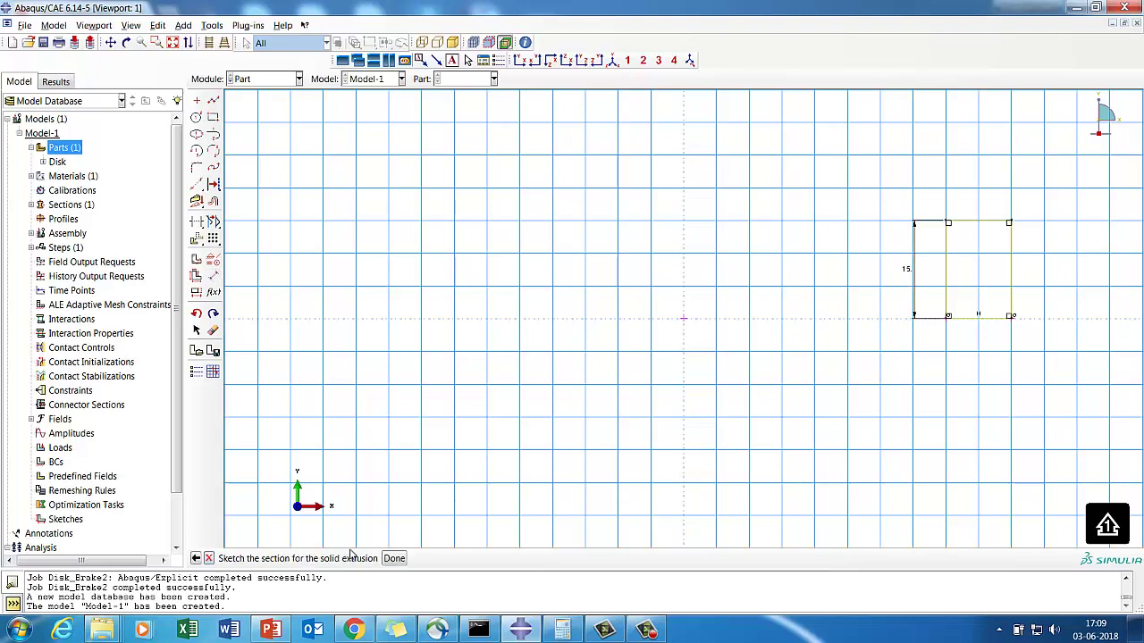
- Finish the pad sketch and extrude it to a depth of 5
left_click(406, 558)
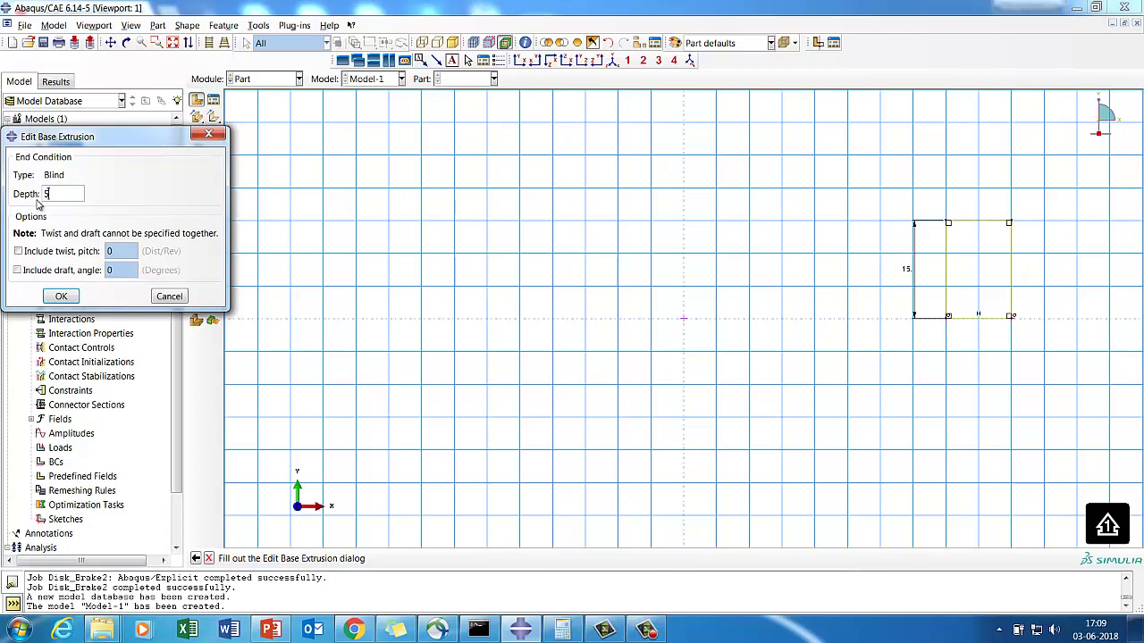
left_click(61, 296)
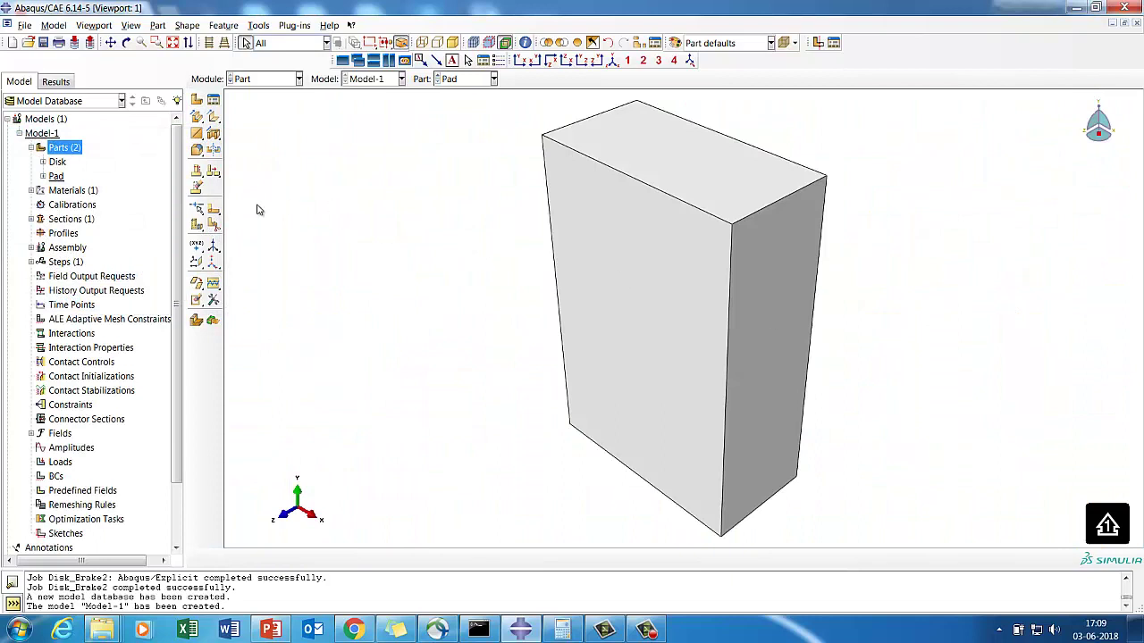
- Create a solid homogeneous section named Pad using the Al material
left_click(248, 81)
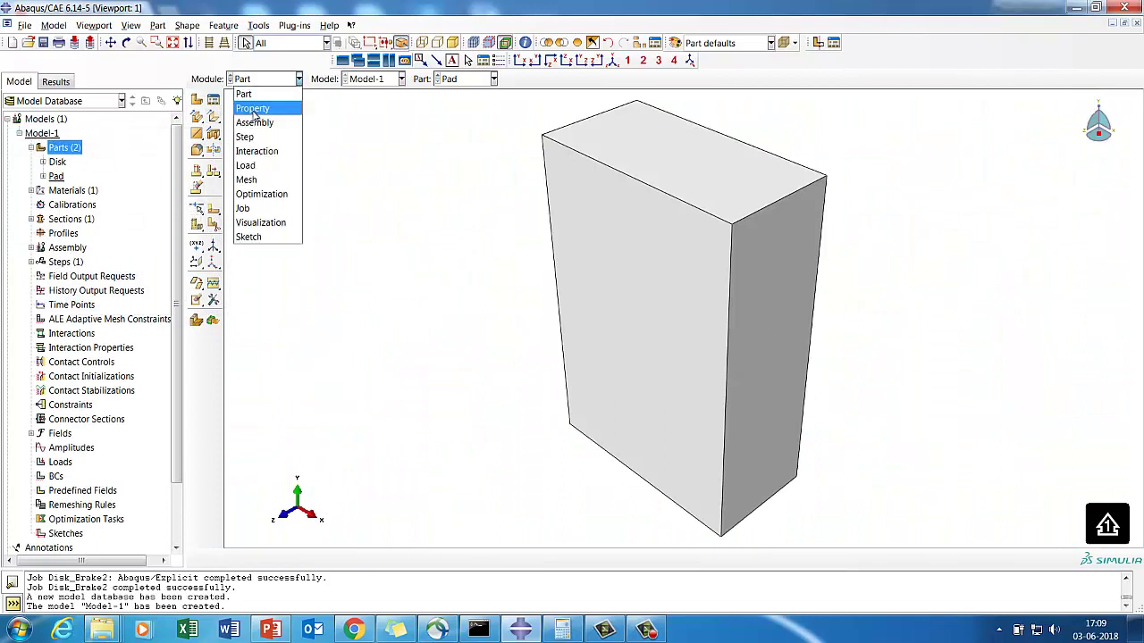
left_click(254, 108)
left_click(213, 117)
left_click(28, 210)
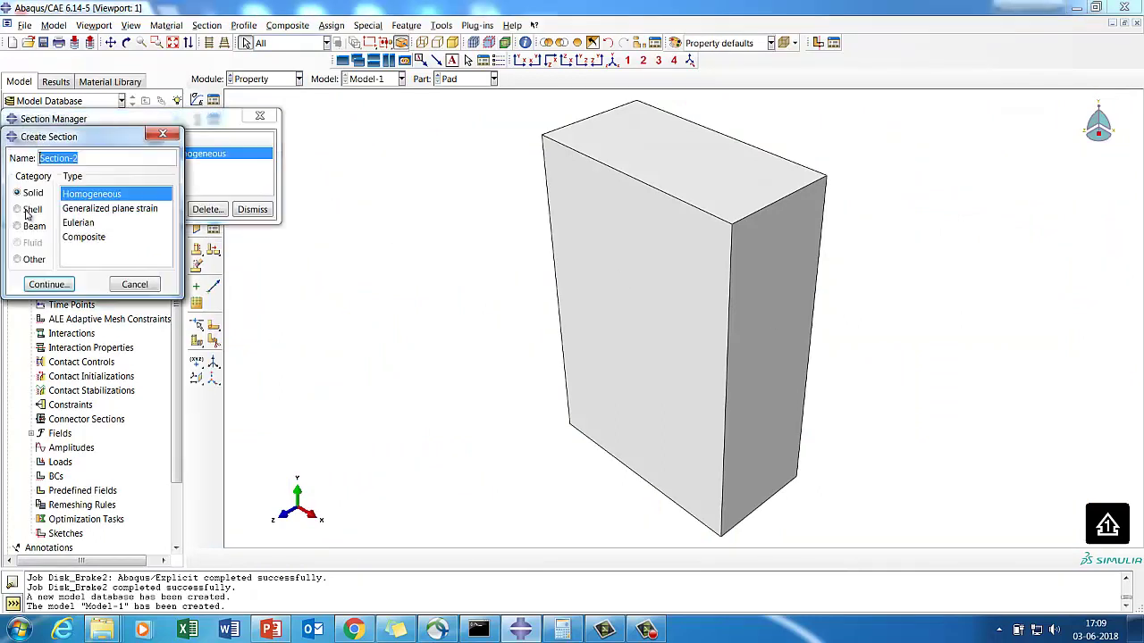
type("P")
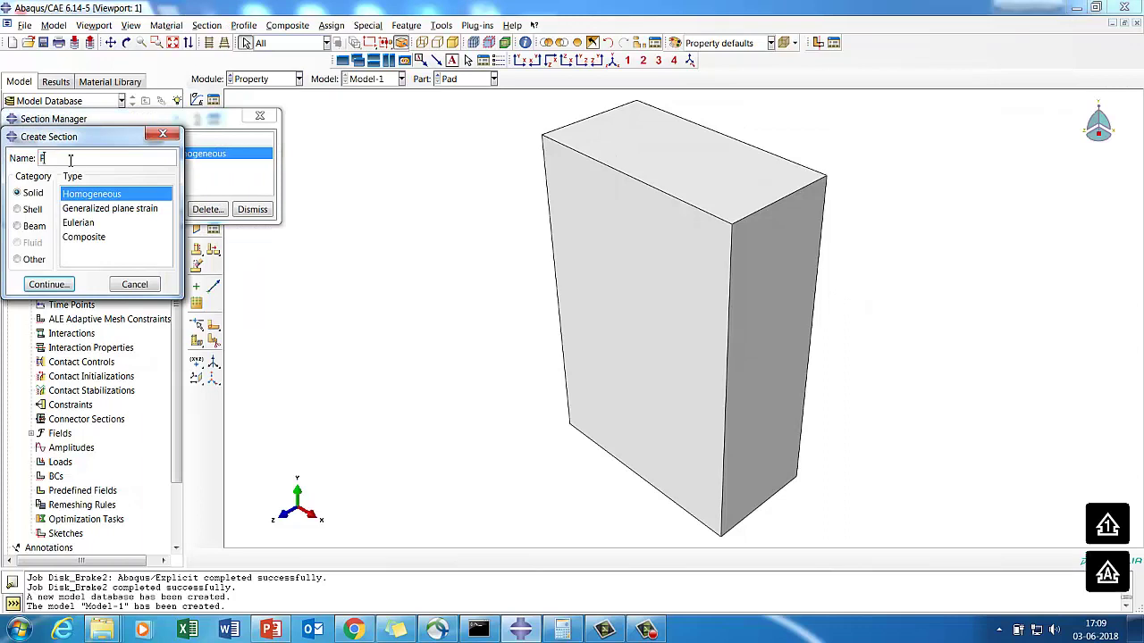
type("ad")
left_click(66, 282)
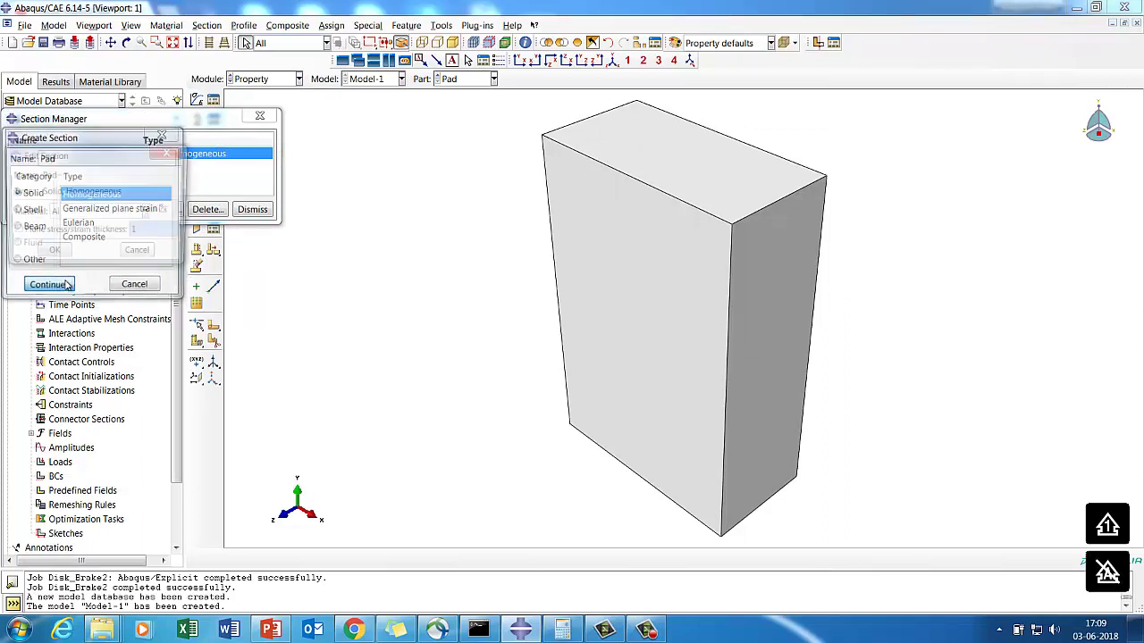
left_click(51, 255)
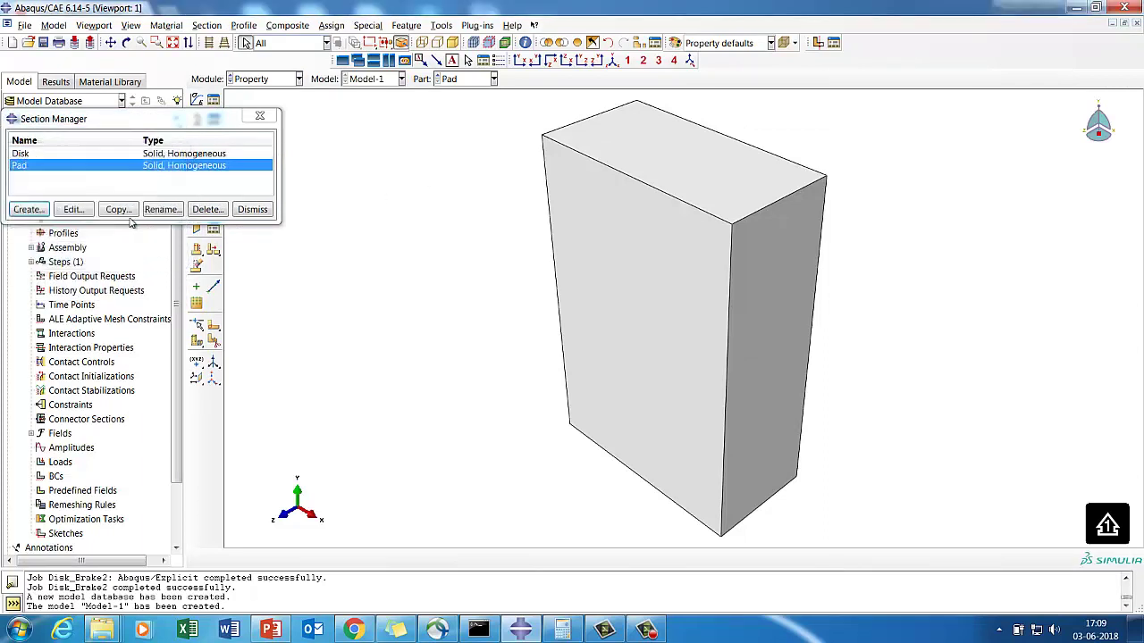
left_click(250, 209)
- Assign the Pad section to the entire pad solid, creating a region set for it
left_click(213, 136)
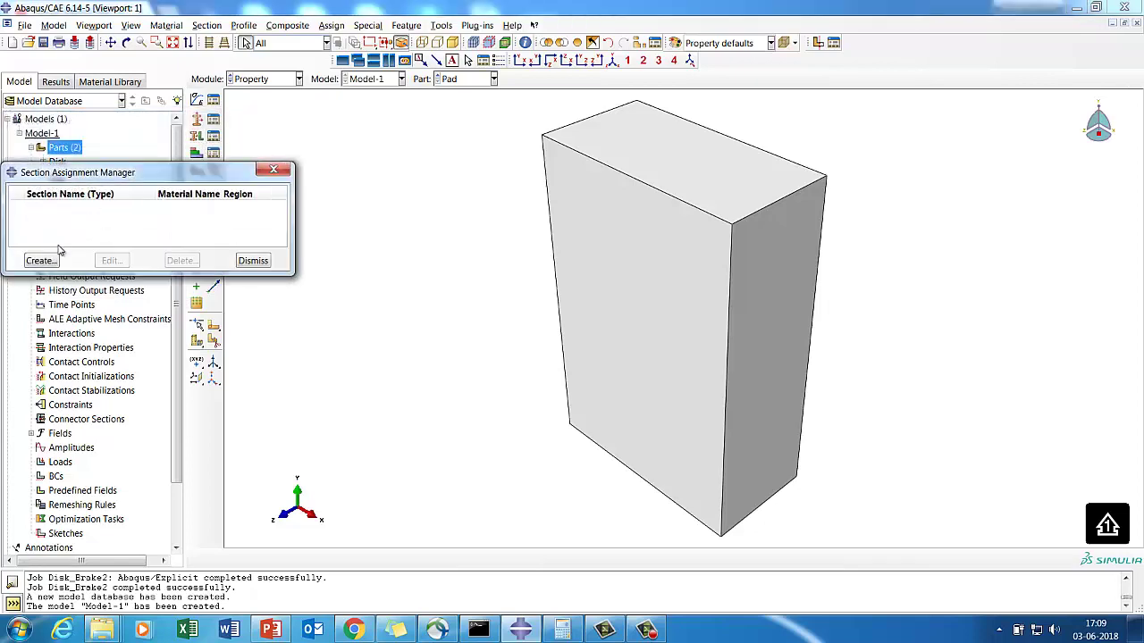
left_click(51, 262)
left_click_drag(479, 125, 864, 453)
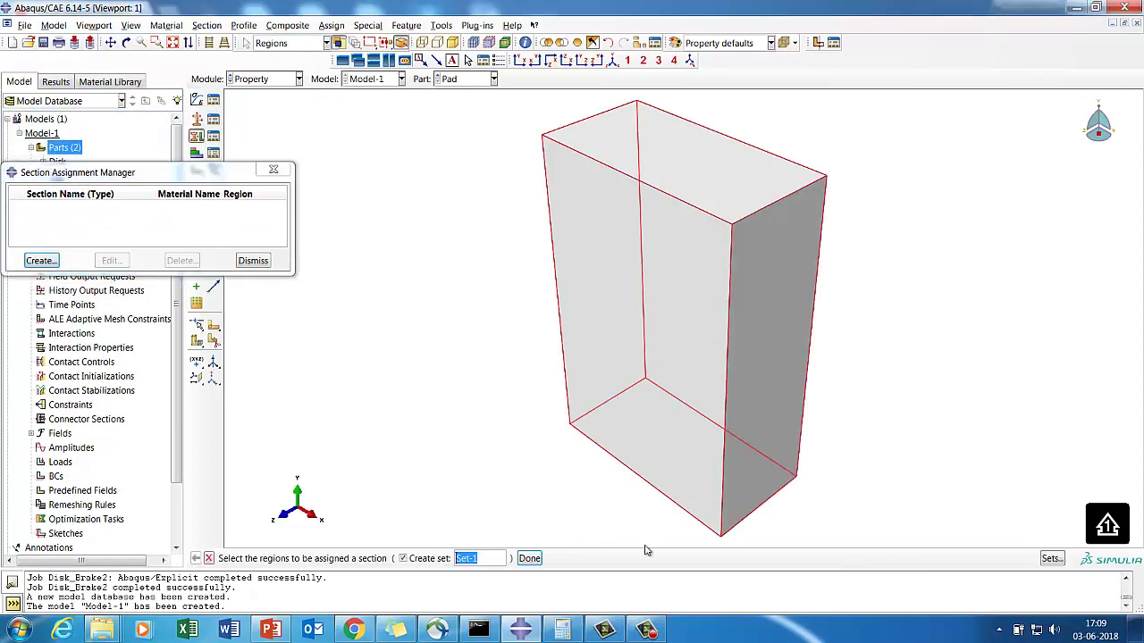
left_click(530, 558)
left_click(68, 266)
left_click(66, 298)
left_click(51, 357)
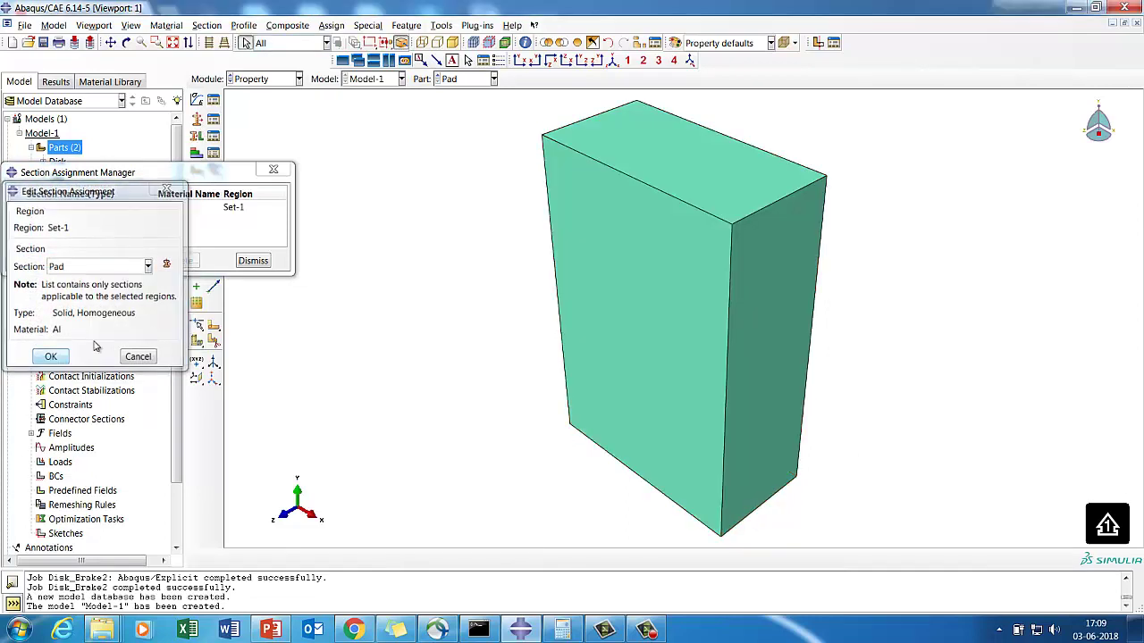
left_click(253, 260)
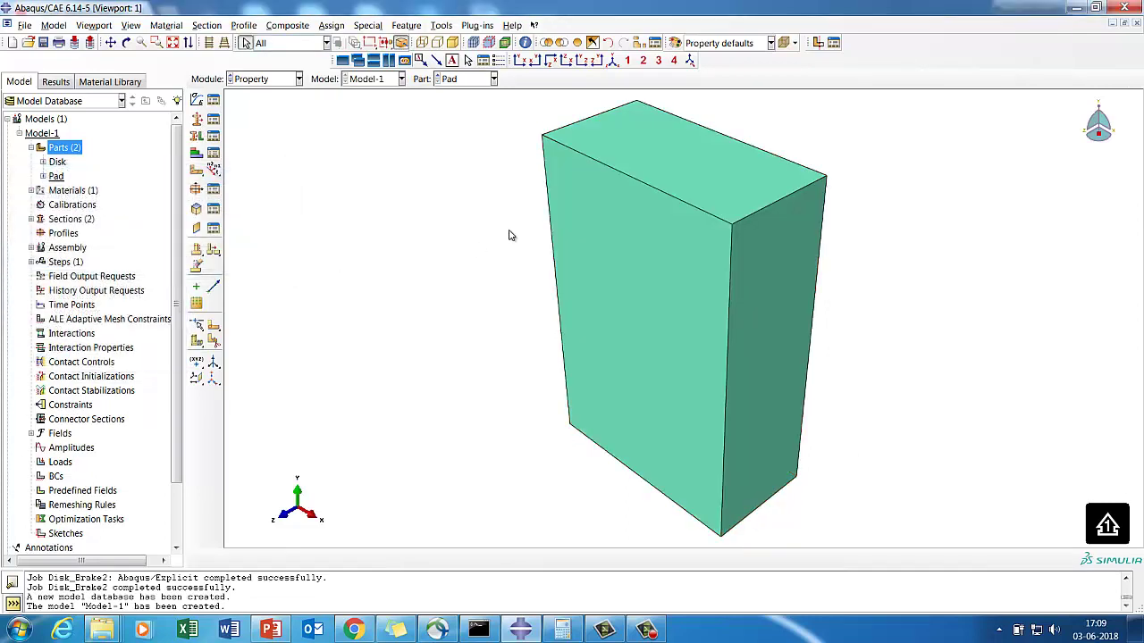
- Create dependent assembly instances of both the Disk and Pad parts
left_click(273, 80)
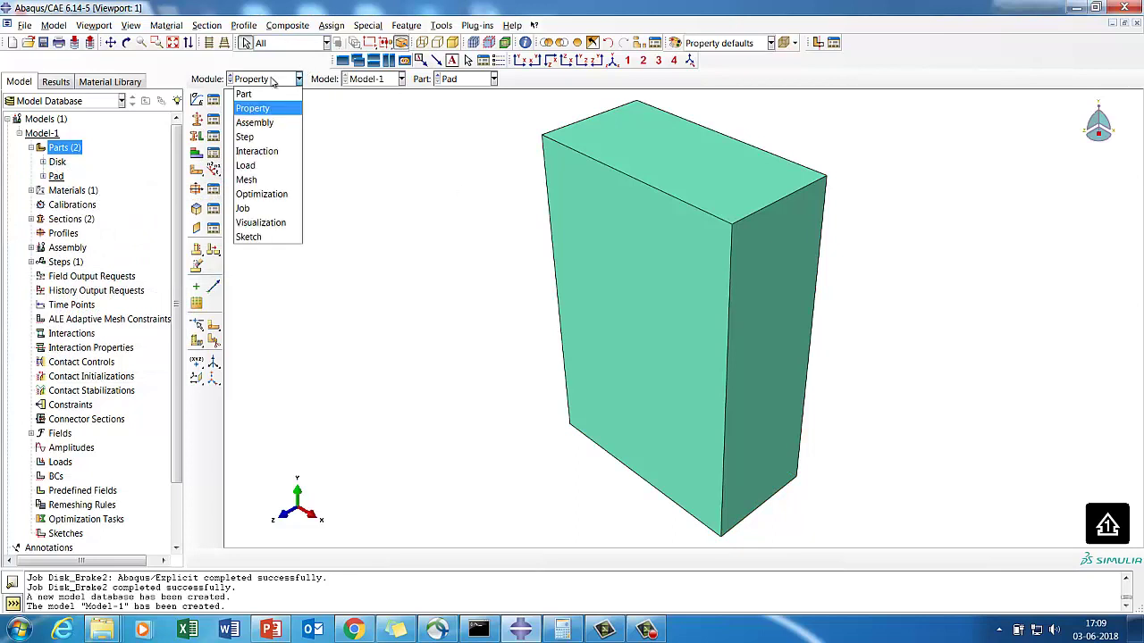
left_click(254, 123)
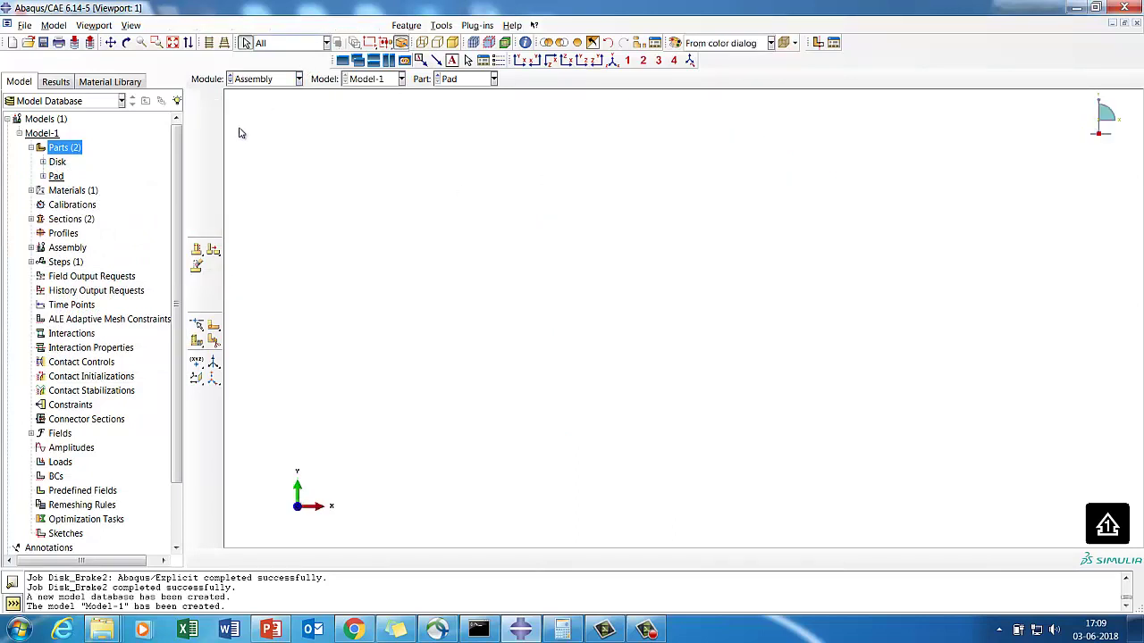
left_click(32, 247)
left_click(77, 262)
right_click(77, 263)
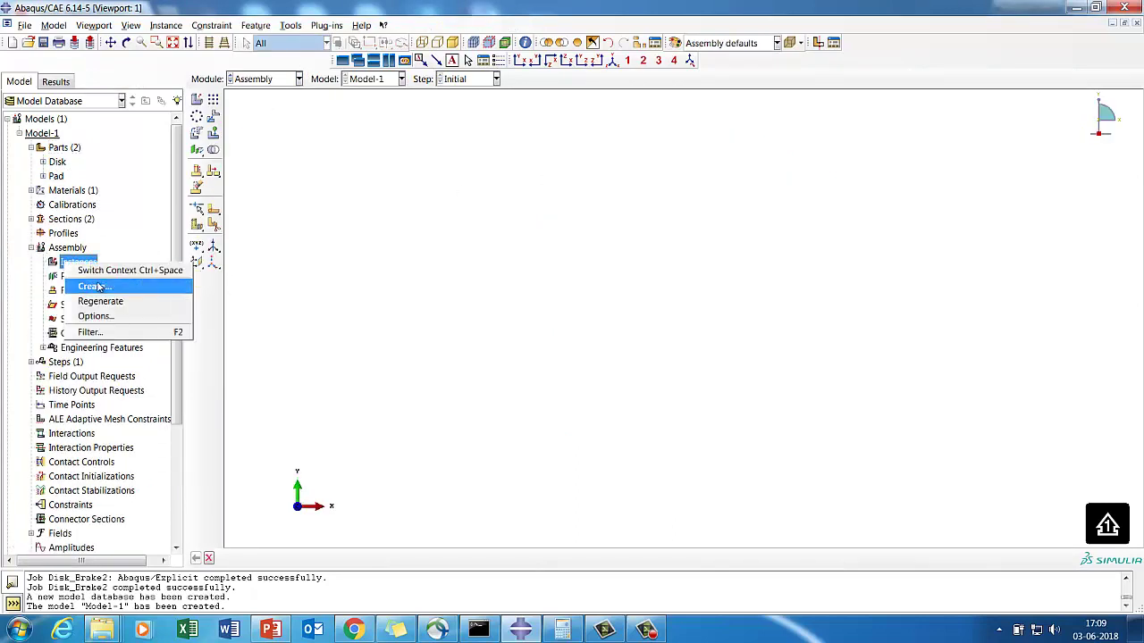
left_click(93, 286)
left_click_drag(29, 246, 27, 257)
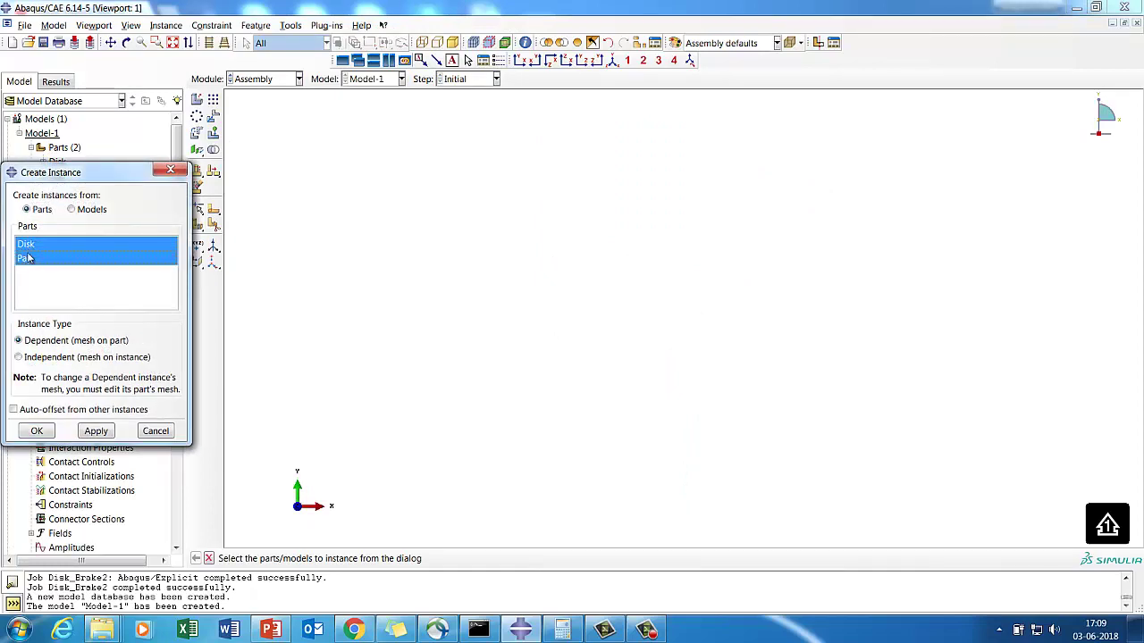
left_click(37, 431)
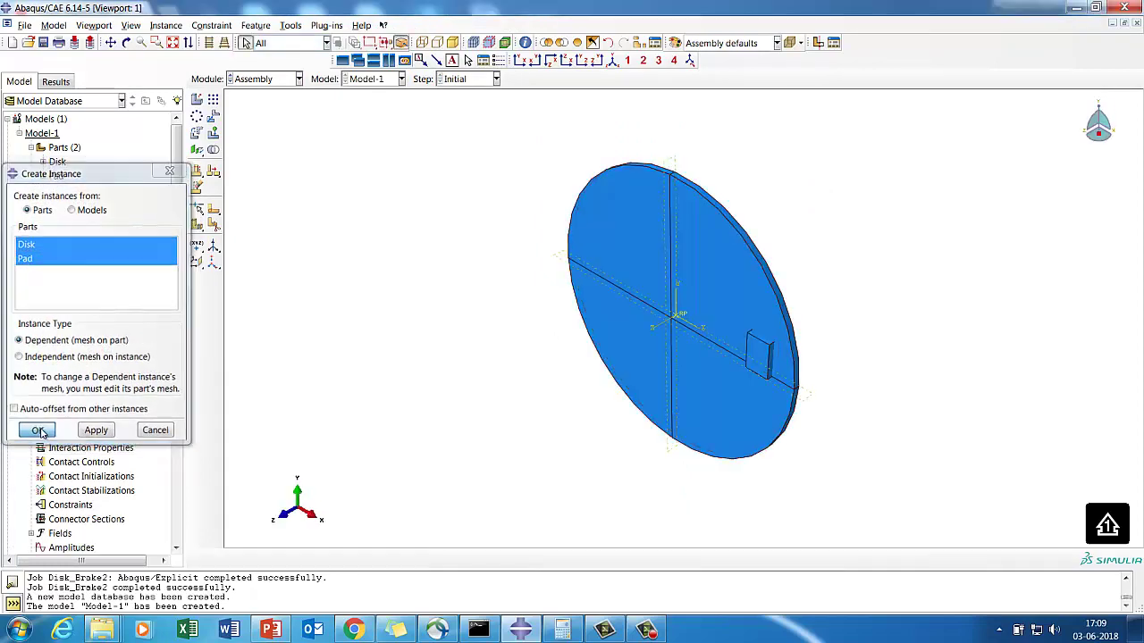
- Translate the pad instance by 2.5 along Z, starting from the origin
left_click(126, 43)
left_click_drag(615, 318, 670, 233)
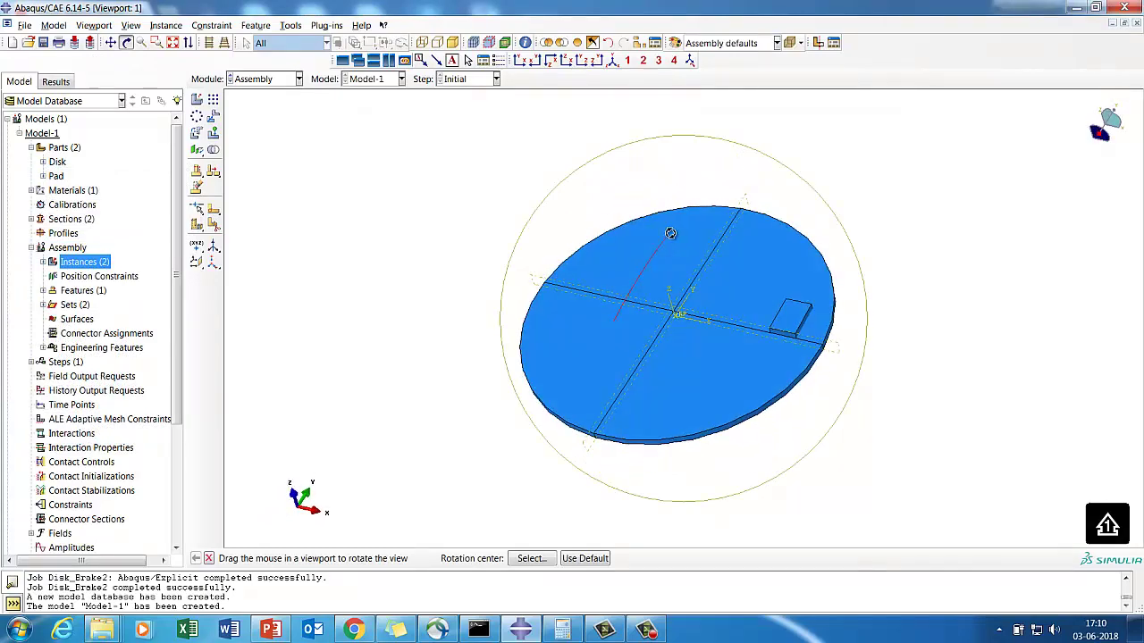
left_click_drag(795, 380, 617, 268)
left_click(213, 116)
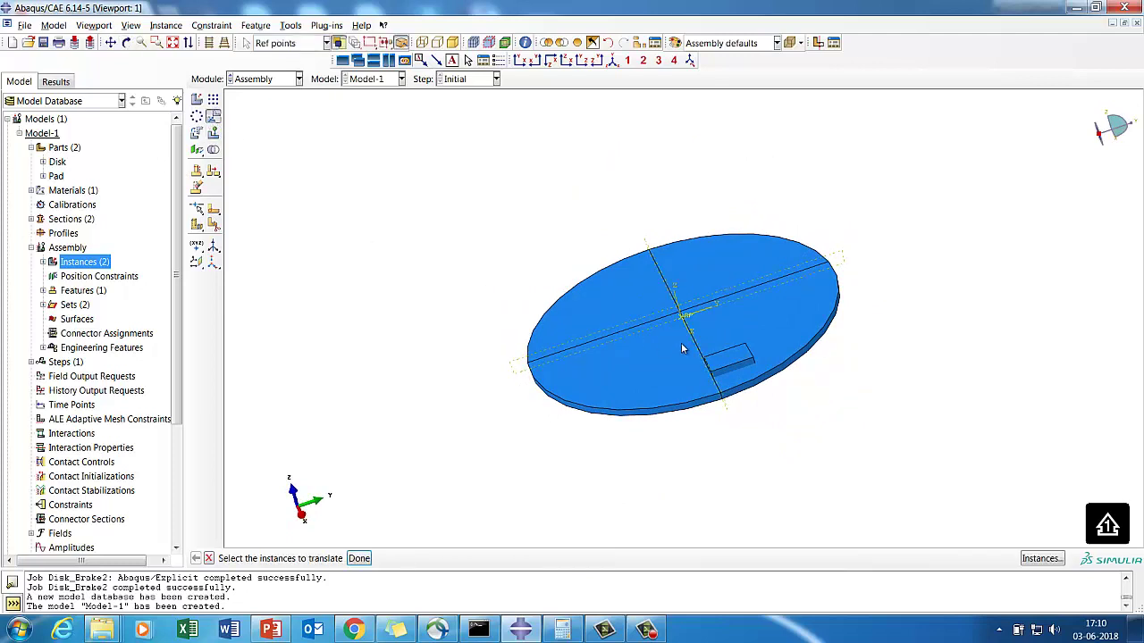
left_click(714, 363)
left_click(359, 558)
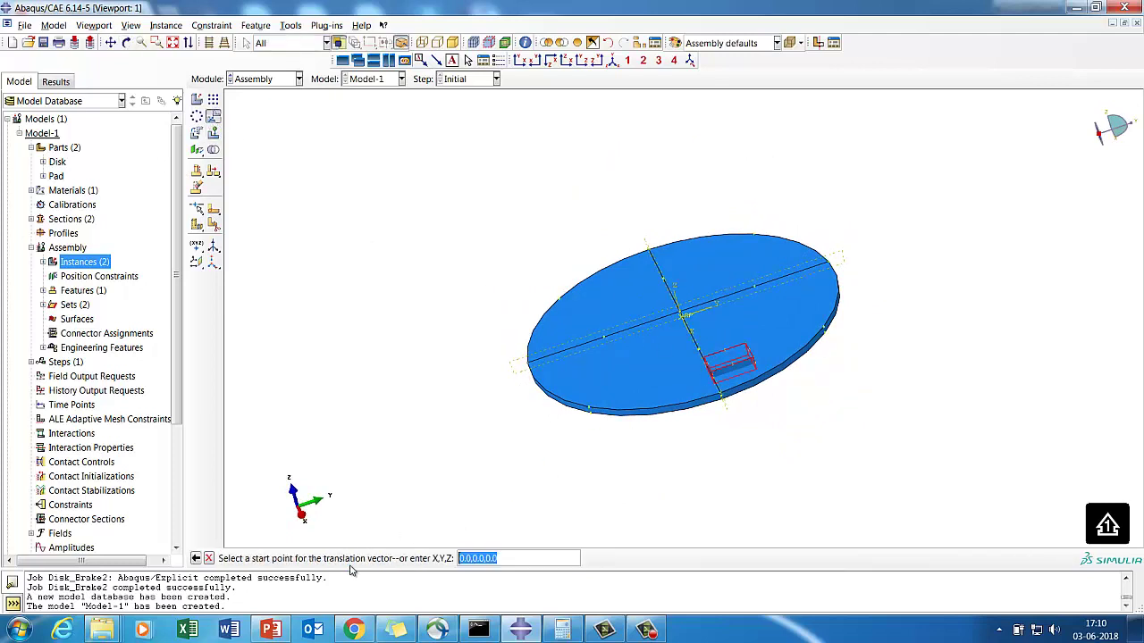
key("Return")
type("0,0,2")
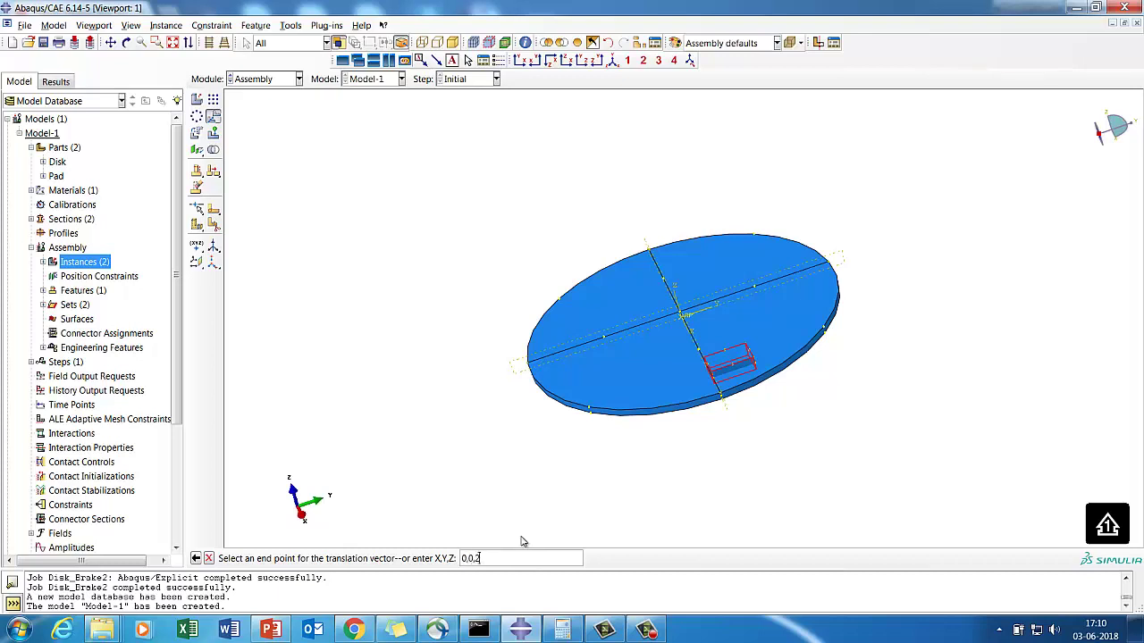
key("Return")
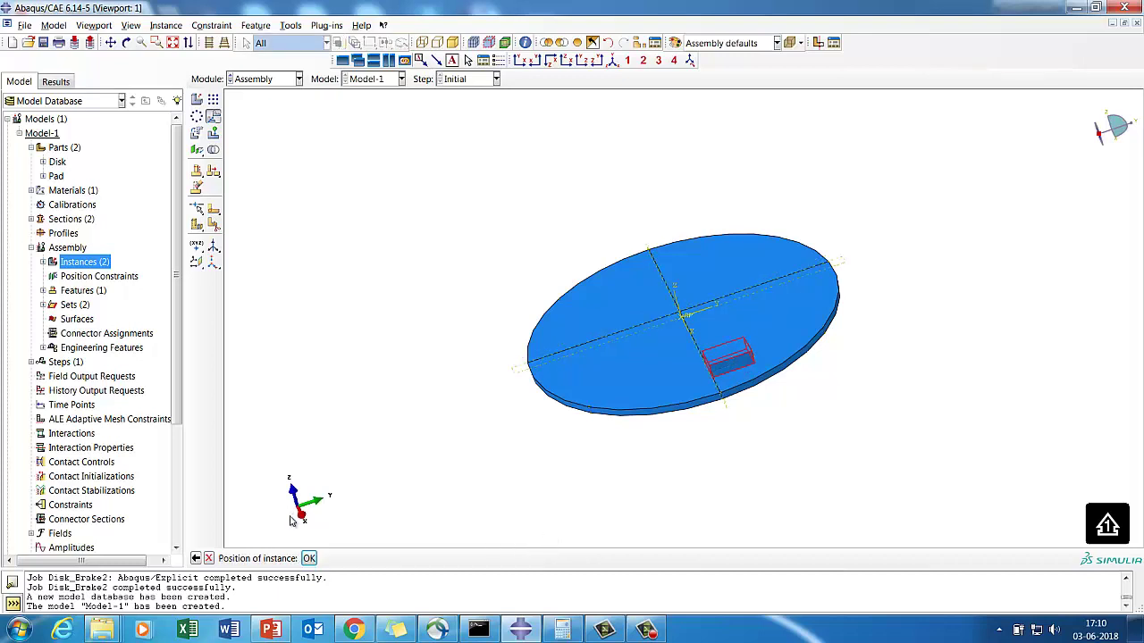
left_click(310, 559)
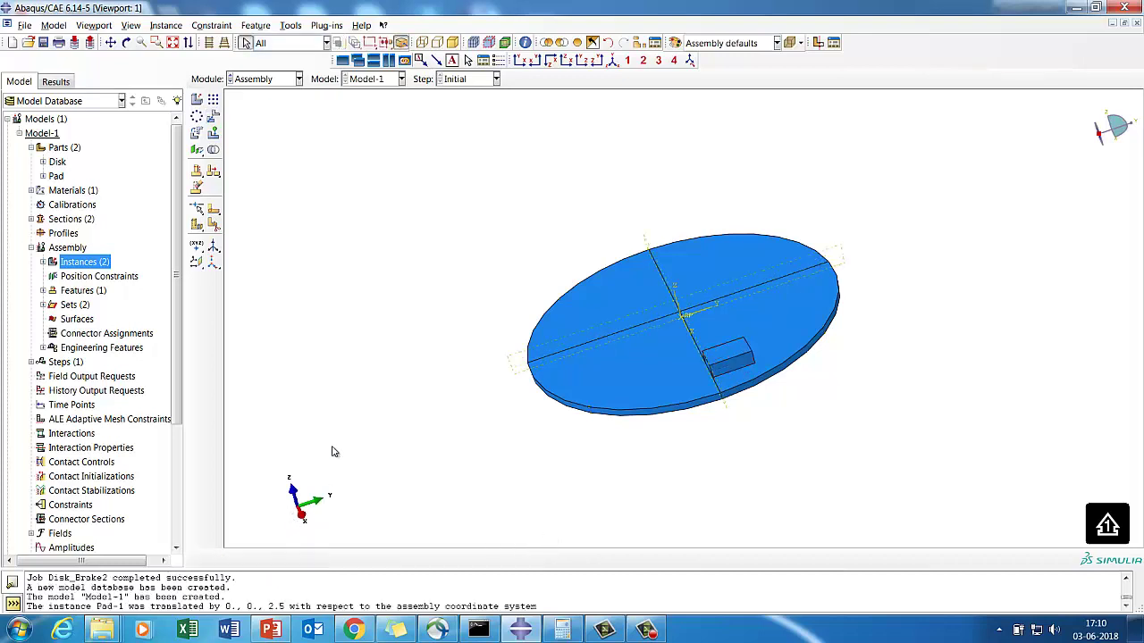
- Translate the pad instance by a further 0,0,1 and view the assembly side-on in the YZ plane
left_click(156, 42)
left_click_drag(758, 395, 822, 434)
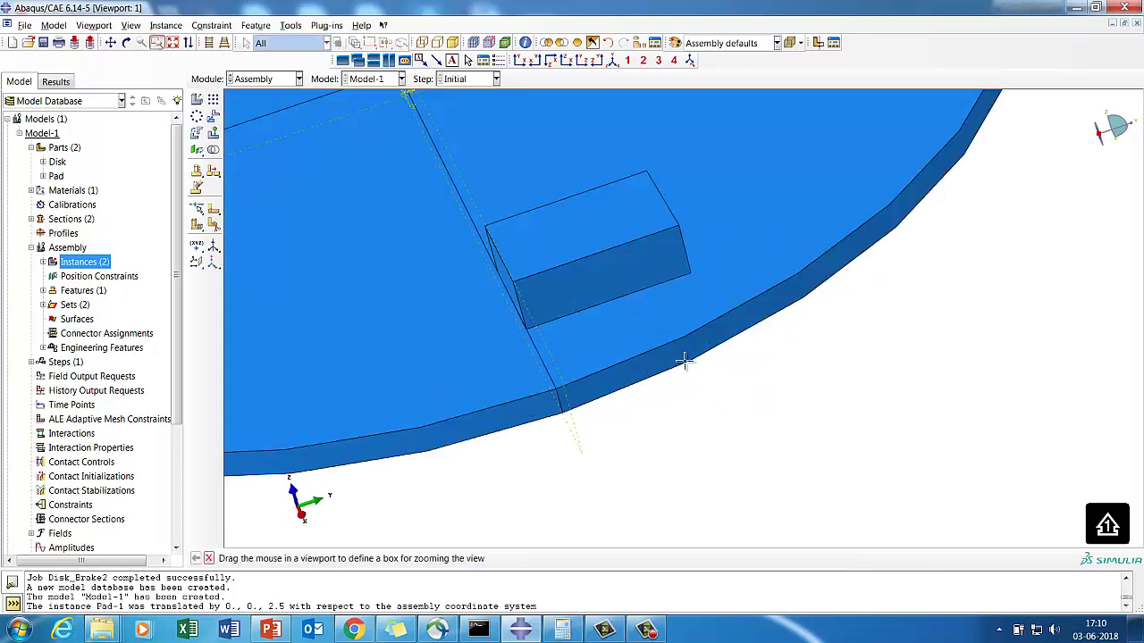
left_click(214, 117)
left_click(607, 283)
left_click(359, 559)
key("Return")
type("0,0,")
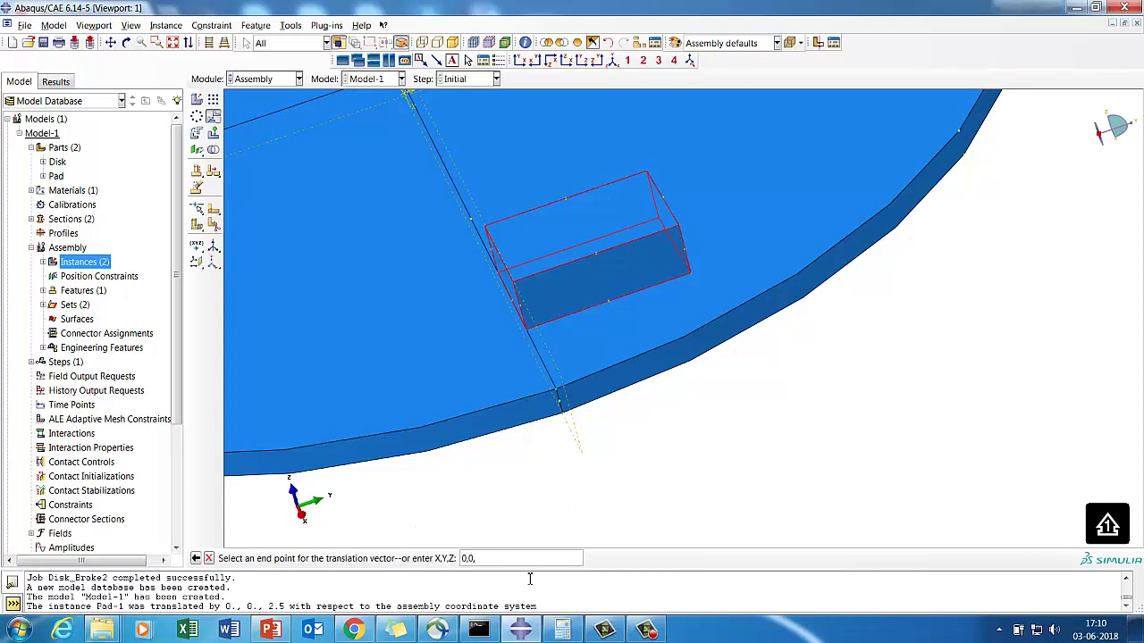
type("1")
key("Return")
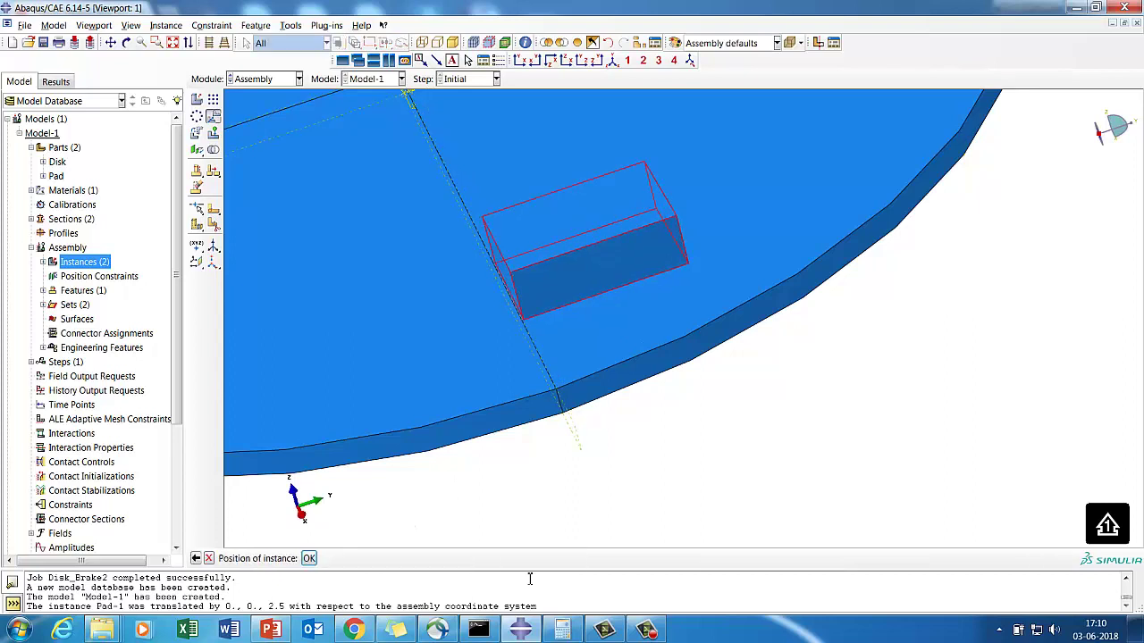
left_click(308, 558)
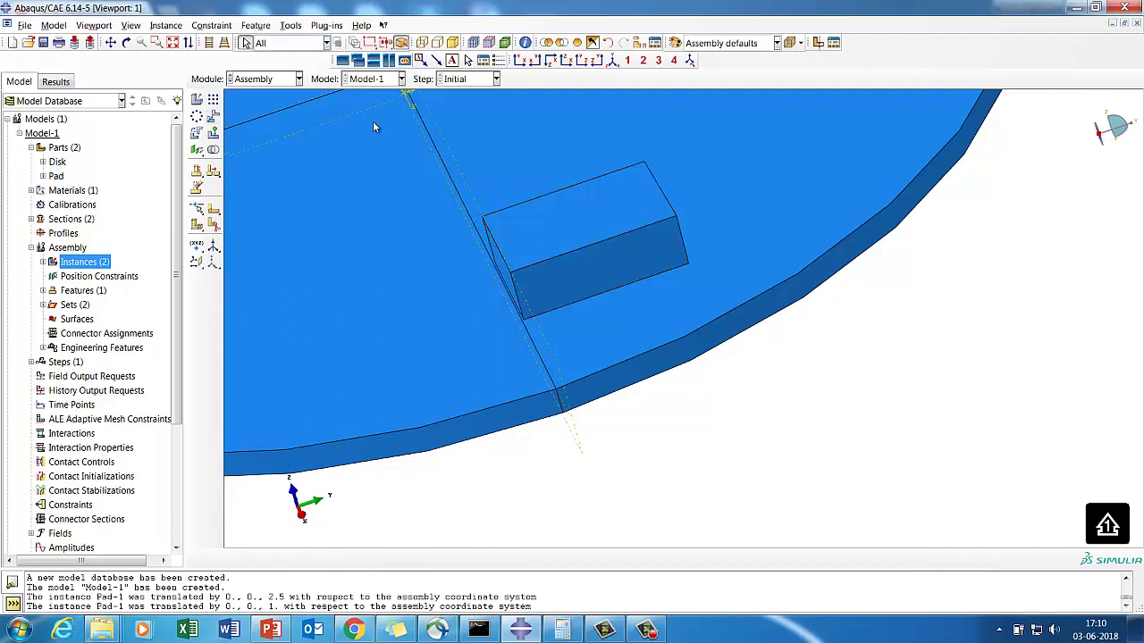
left_click(519, 59)
left_click(581, 60)
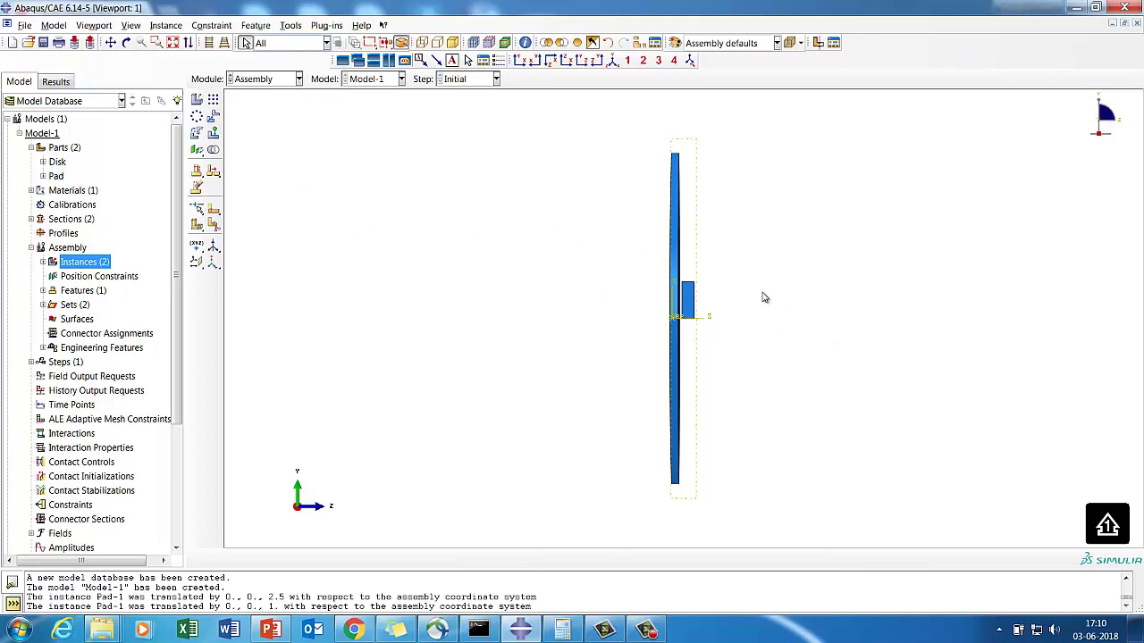
- Create a Dynamic, Temp-disp, Explicit analysis step after Initial with a time period of 0.04
left_click(266, 81)
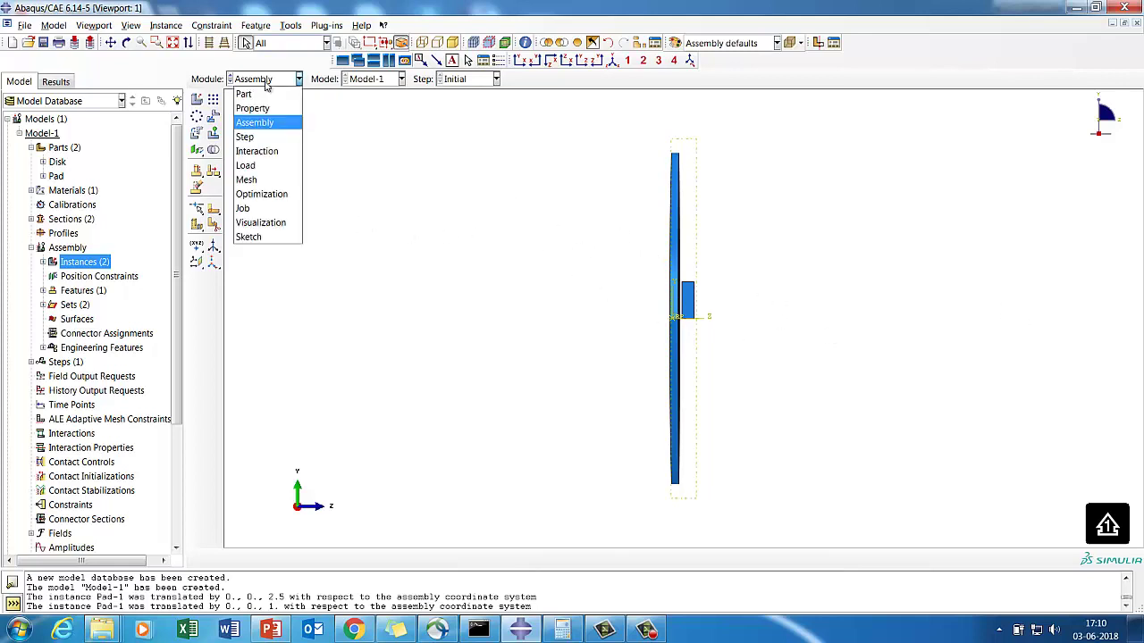
left_click(255, 135)
left_click(212, 103)
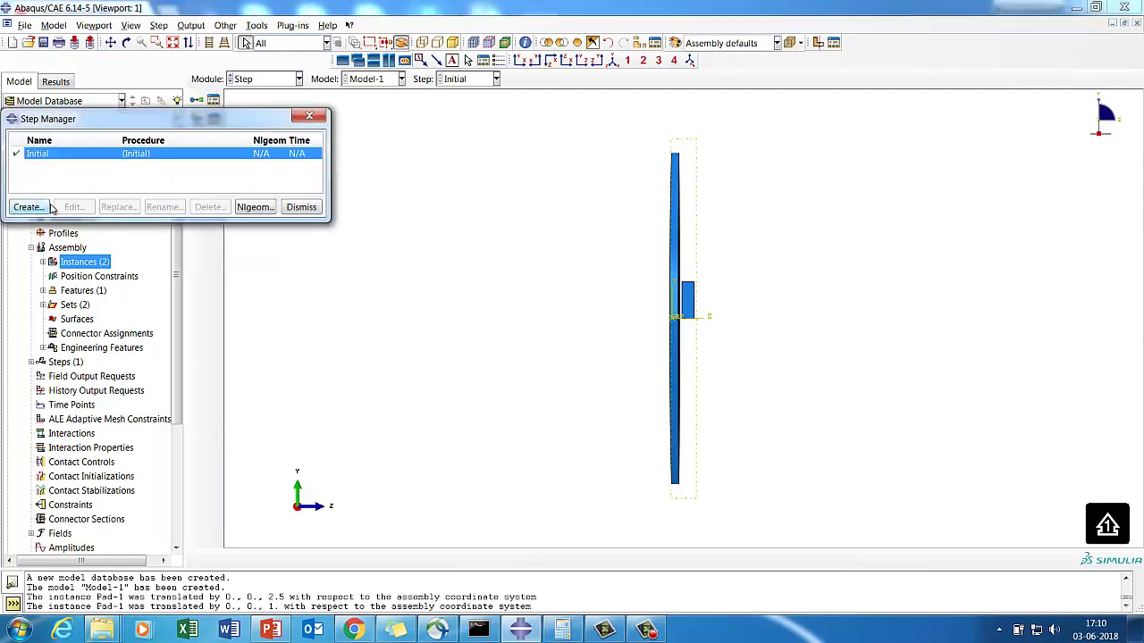
left_click(32, 206)
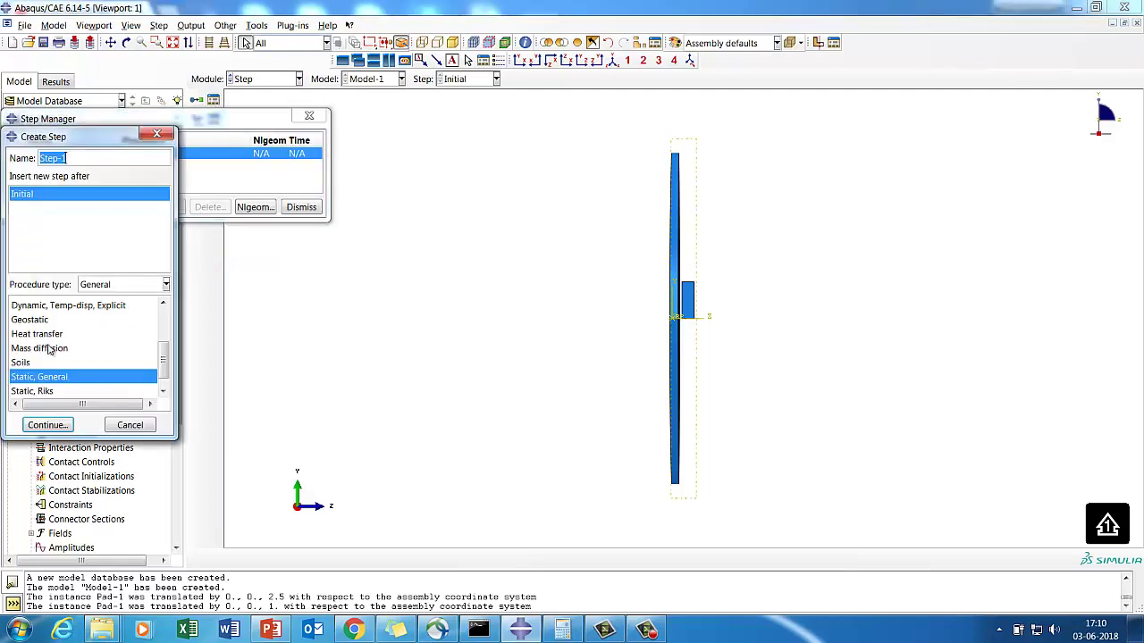
left_click(55, 308)
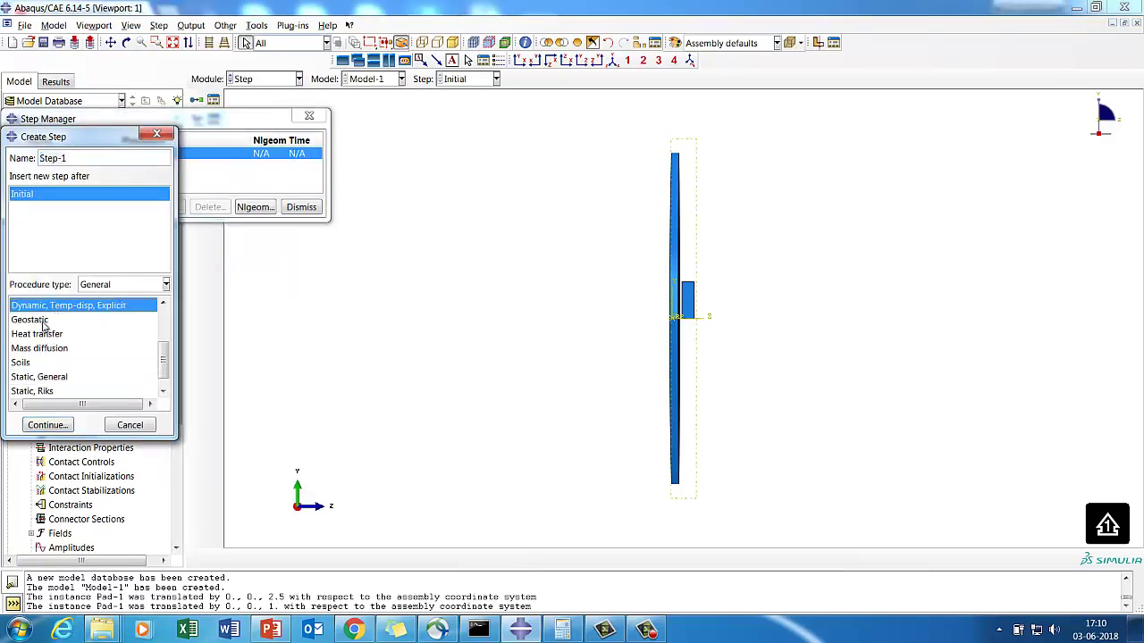
left_click(163, 304)
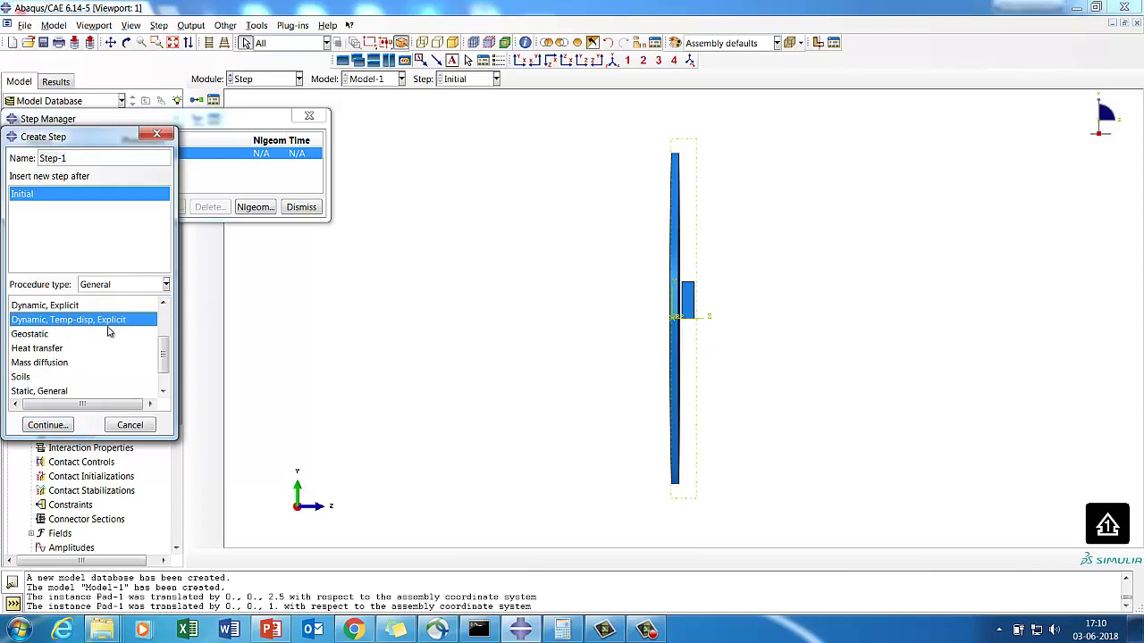
left_click(47, 426)
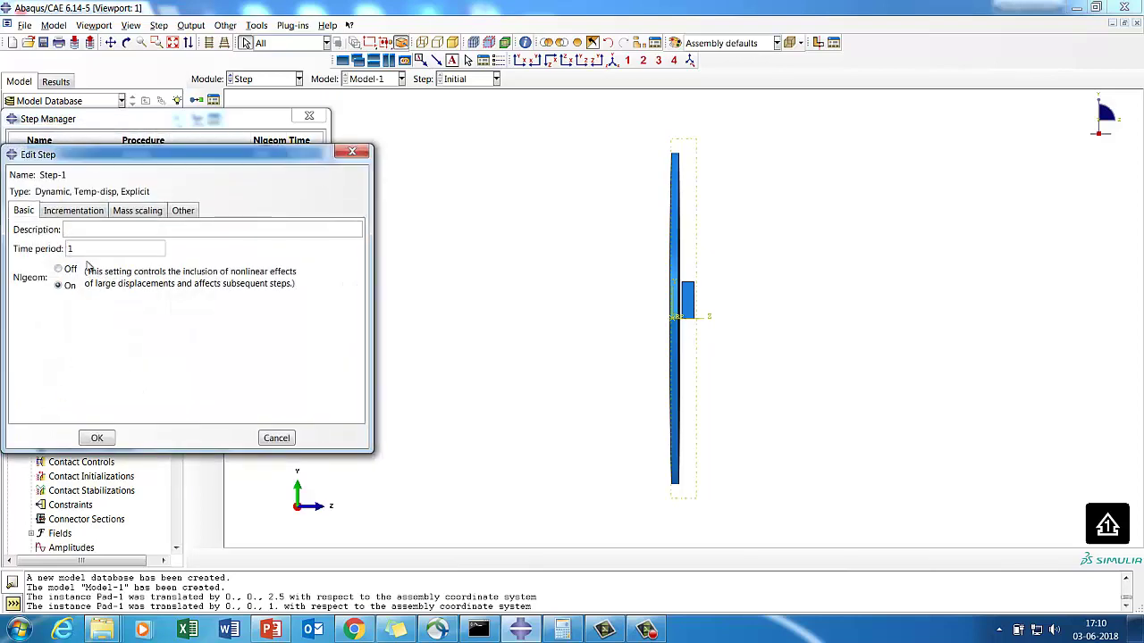
left_click_drag(71, 250, 40, 261)
left_click(86, 440)
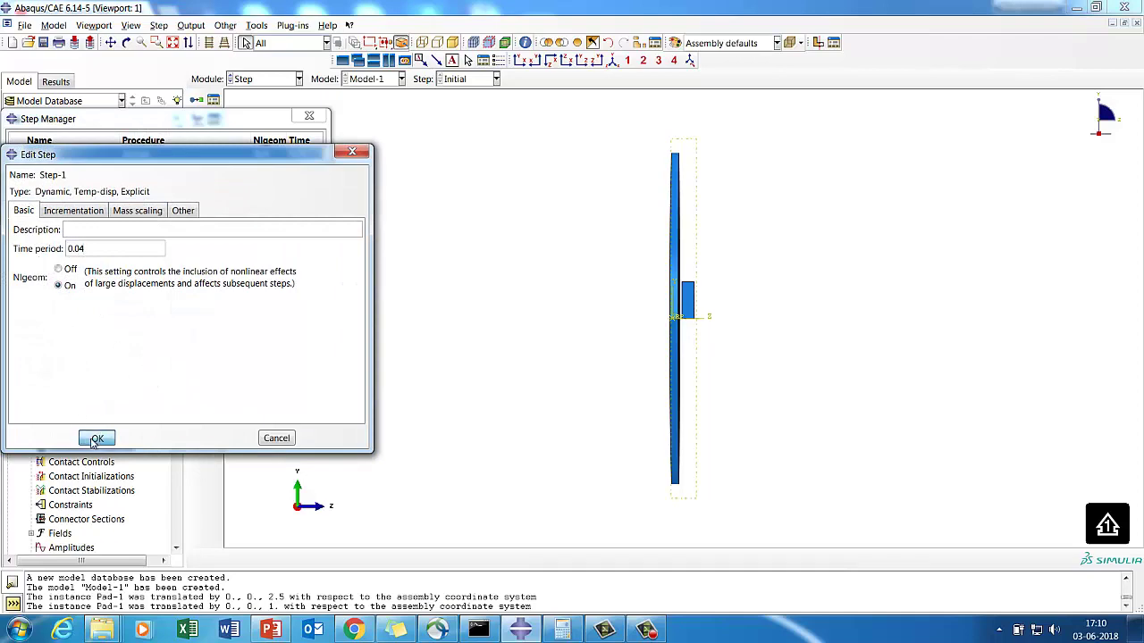
left_click(304, 207)
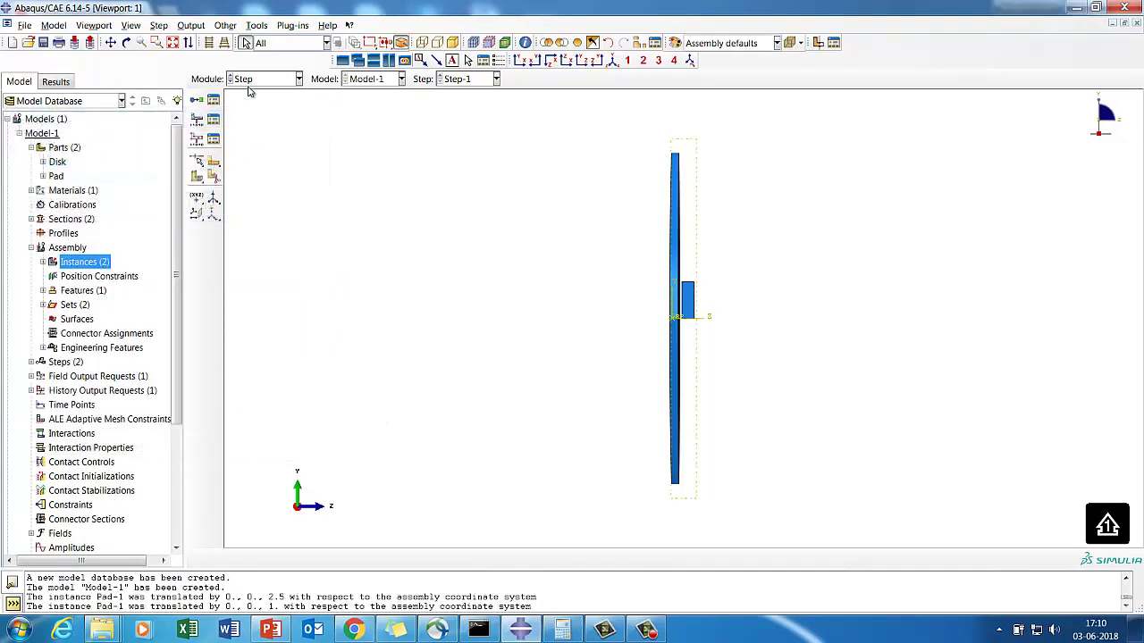
- Create a Contact interaction property with mechanical normal behavior set to "Hard" Contact
left_click(253, 80)
left_click(256, 151)
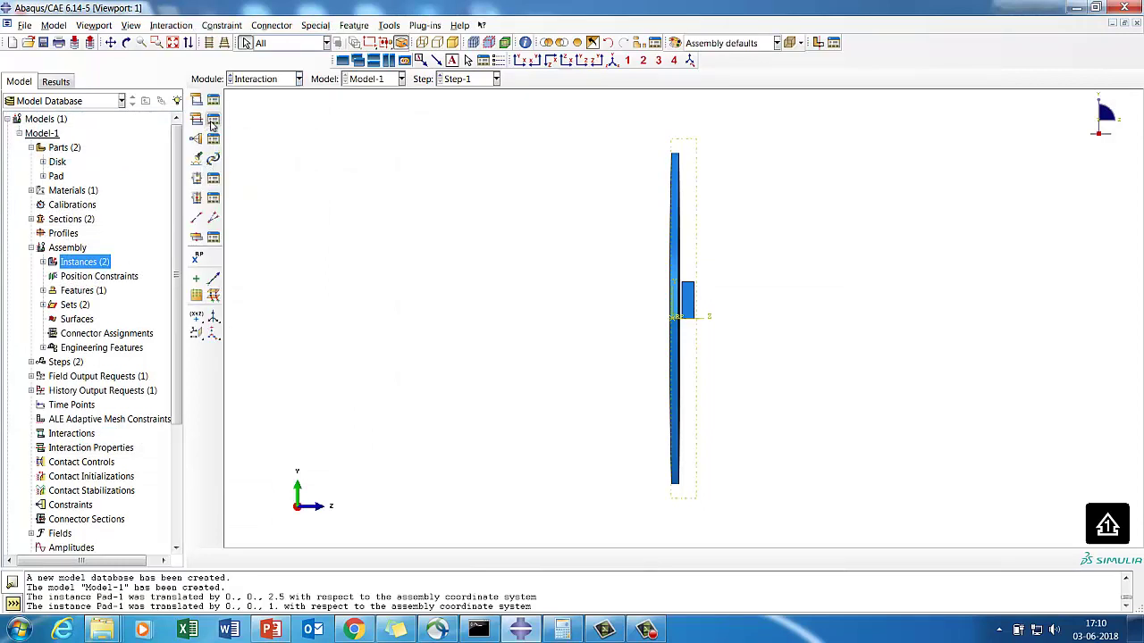
left_click(213, 119)
left_click(36, 316)
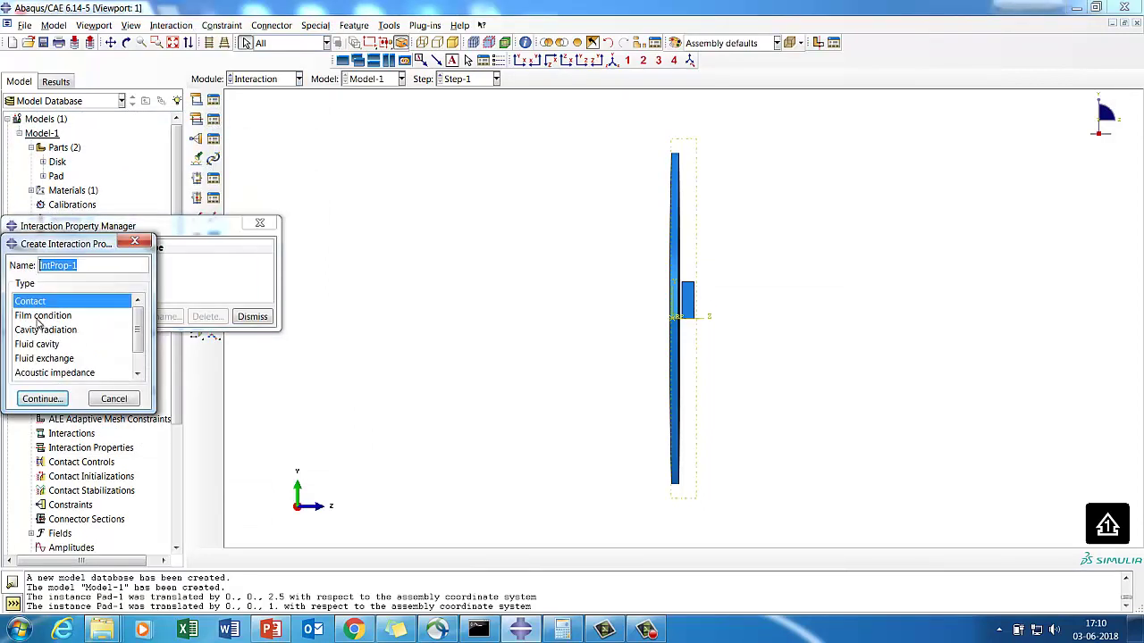
left_click(42, 398)
left_click(40, 200)
left_click(54, 229)
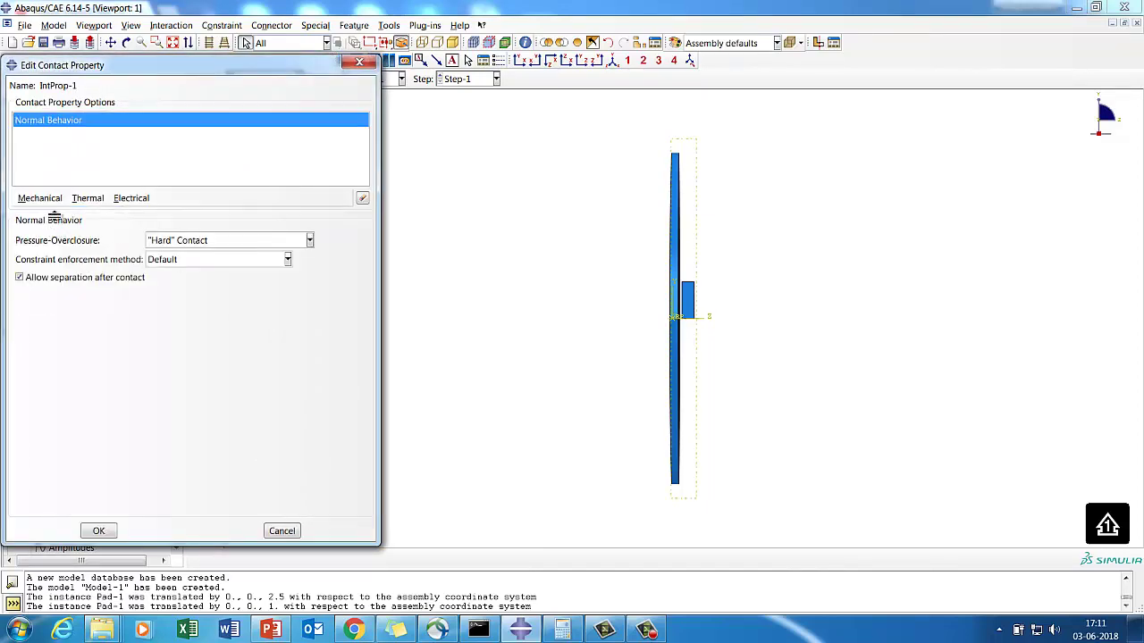
- Add tangential behavior to the contact property using the Penalty friction formulation with a friction coefficient of 0.5
left_click(52, 200)
left_click(56, 214)
left_click(134, 241)
left_click(116, 271)
left_click(49, 388)
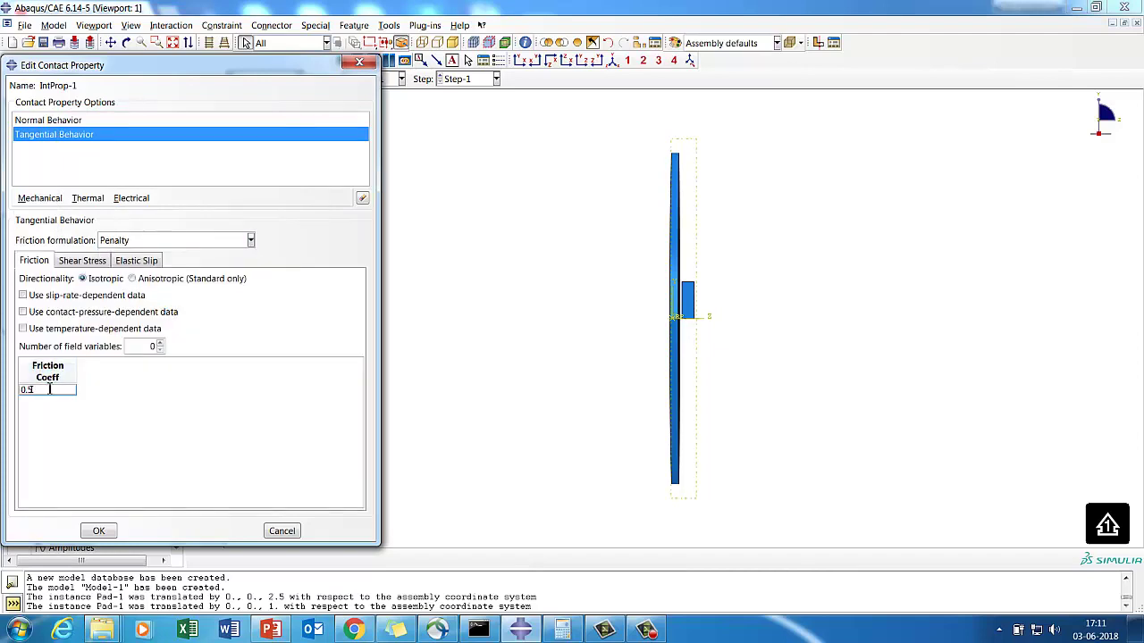
key("Return")
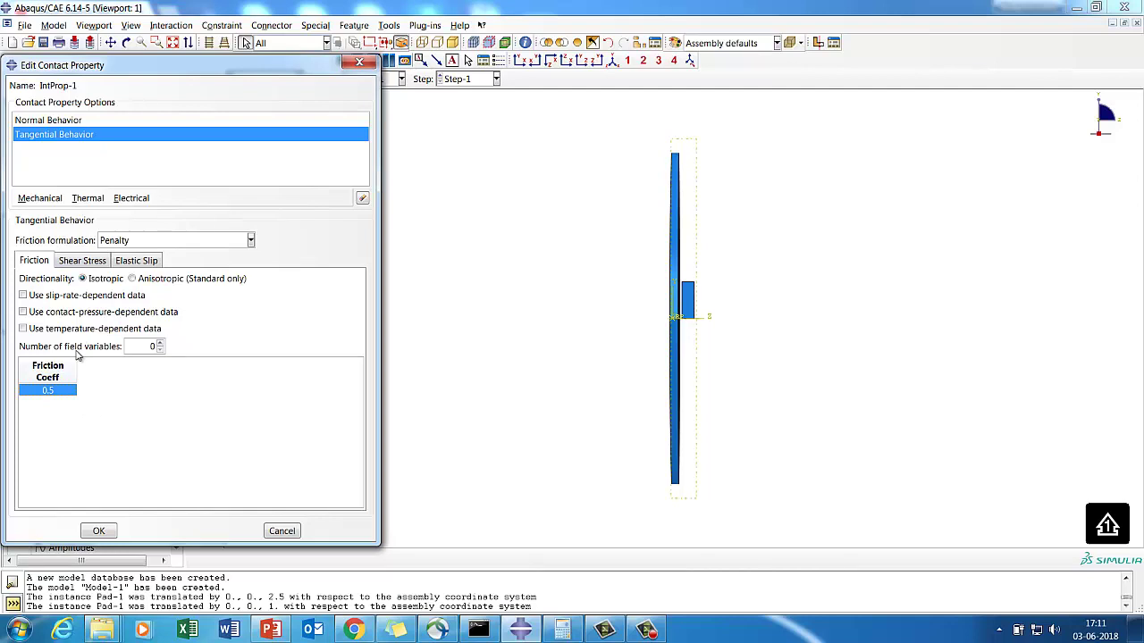
- Add thermal Heat Generation with default fractions to the contact property and save the property
left_click(88, 198)
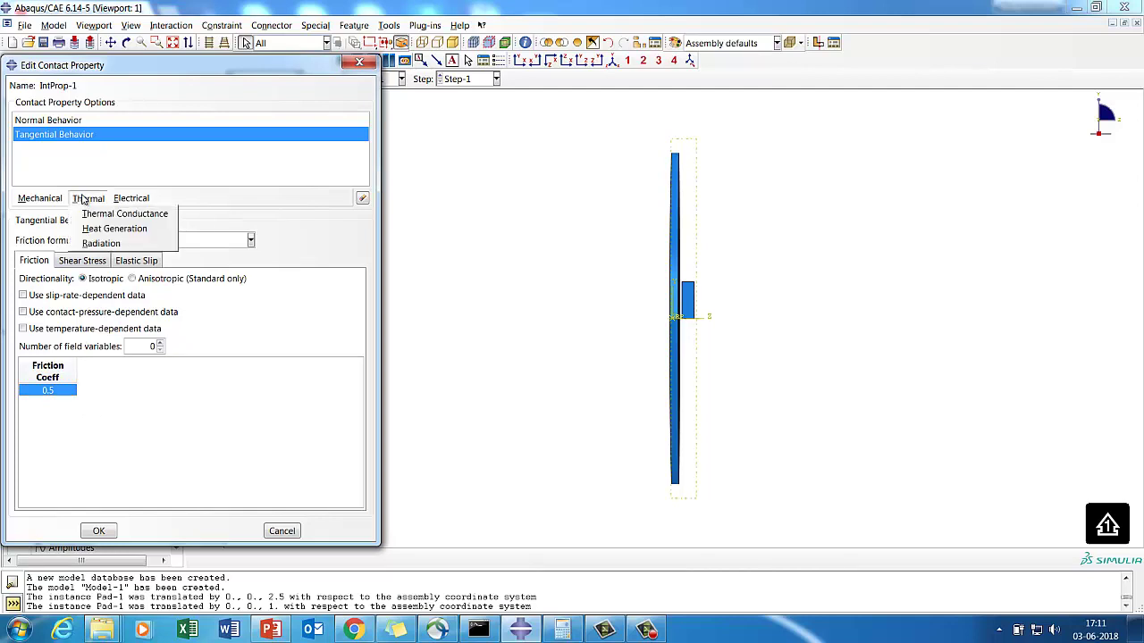
left_click(109, 231)
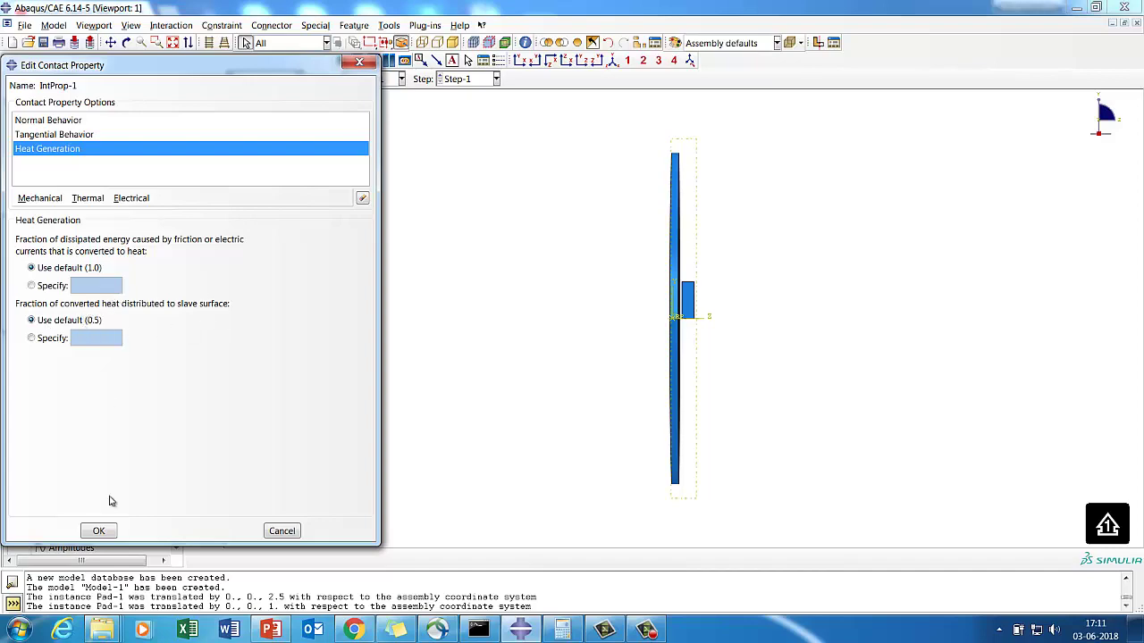
left_click(99, 530)
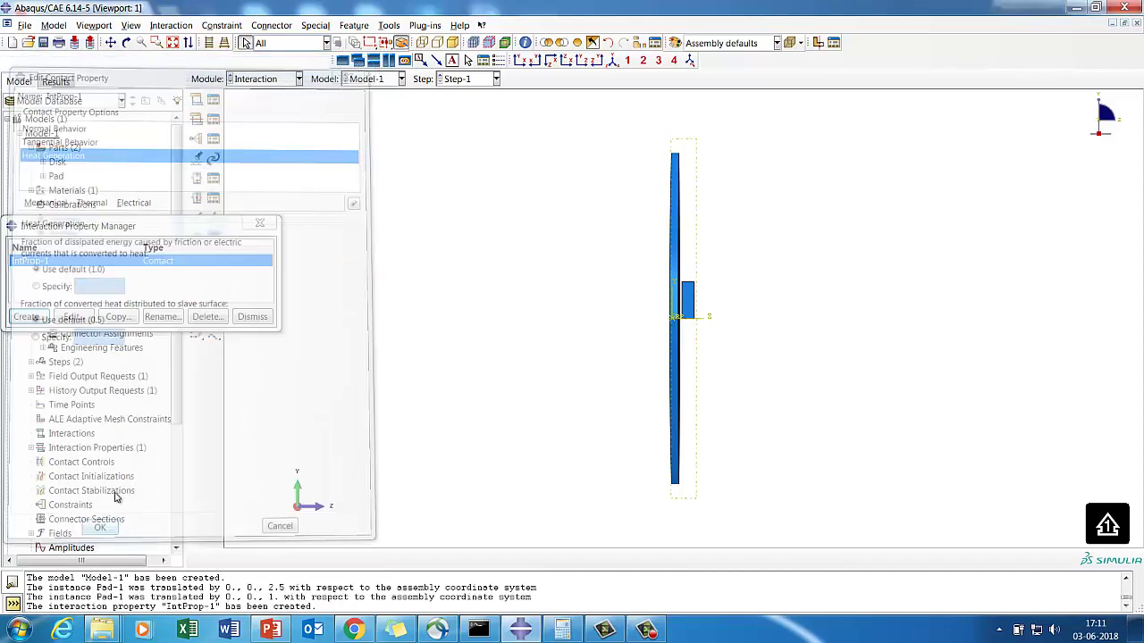
left_click(254, 322)
left_click(254, 81)
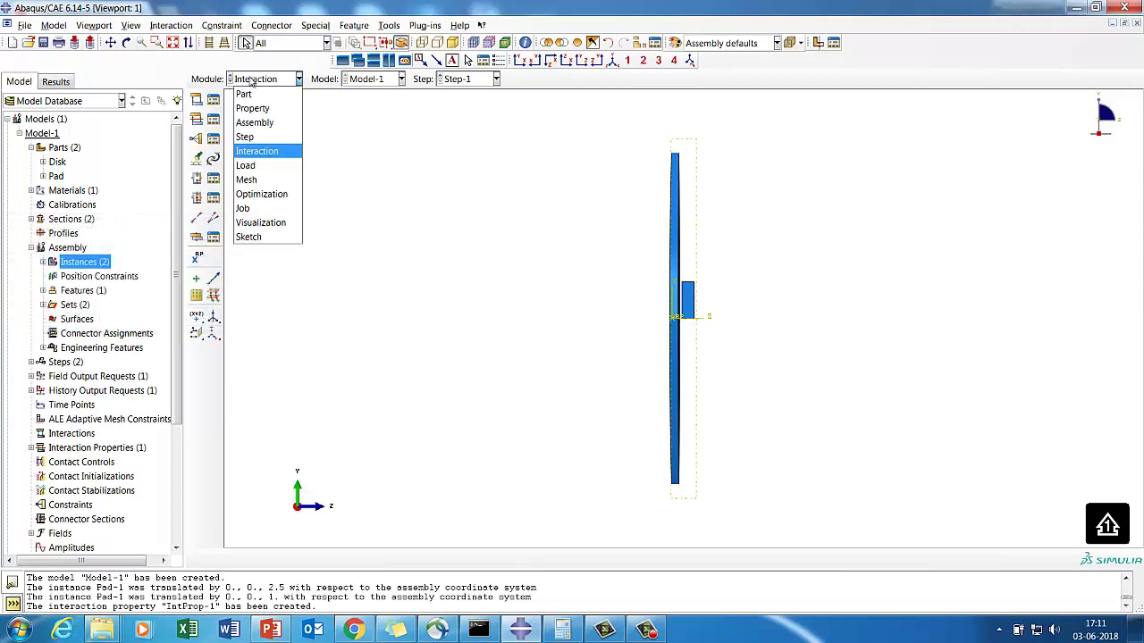
left_click(245, 167)
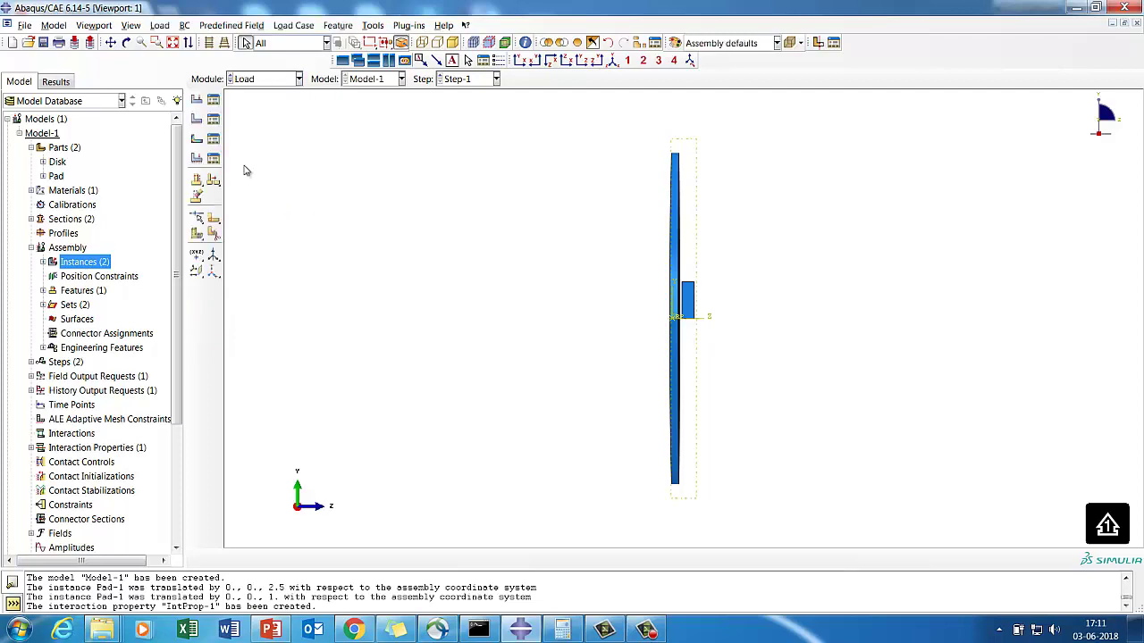
left_click(246, 79)
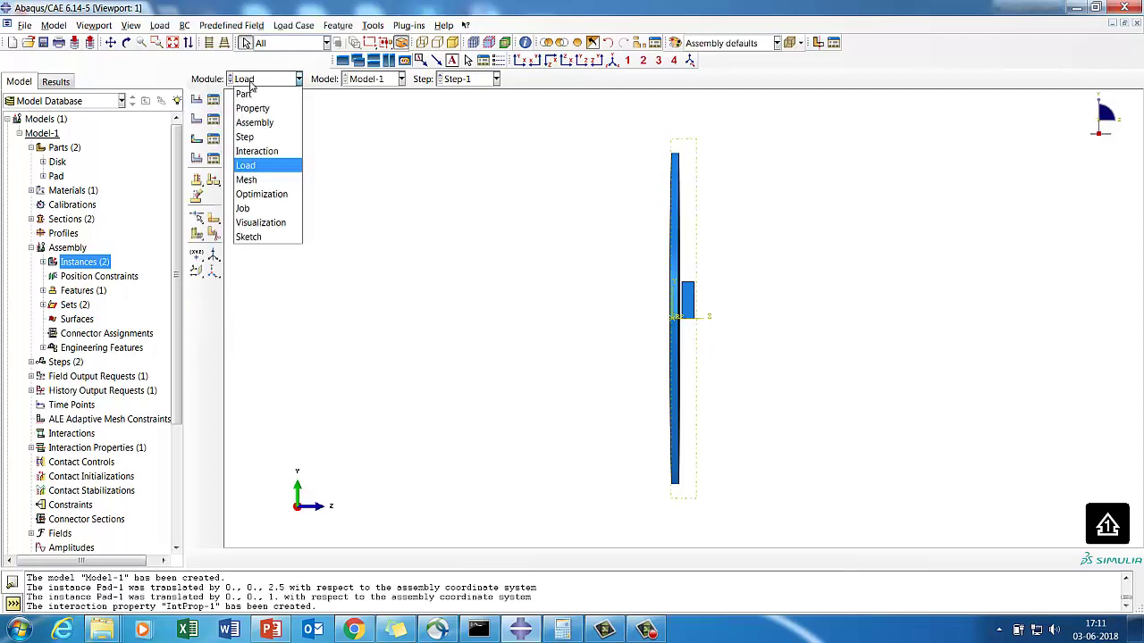
left_click(259, 153)
- Start a Surface-to-surface contact (Explicit) interaction in Step-1, with the assembly turned to show the disk face and pad
left_click(215, 108)
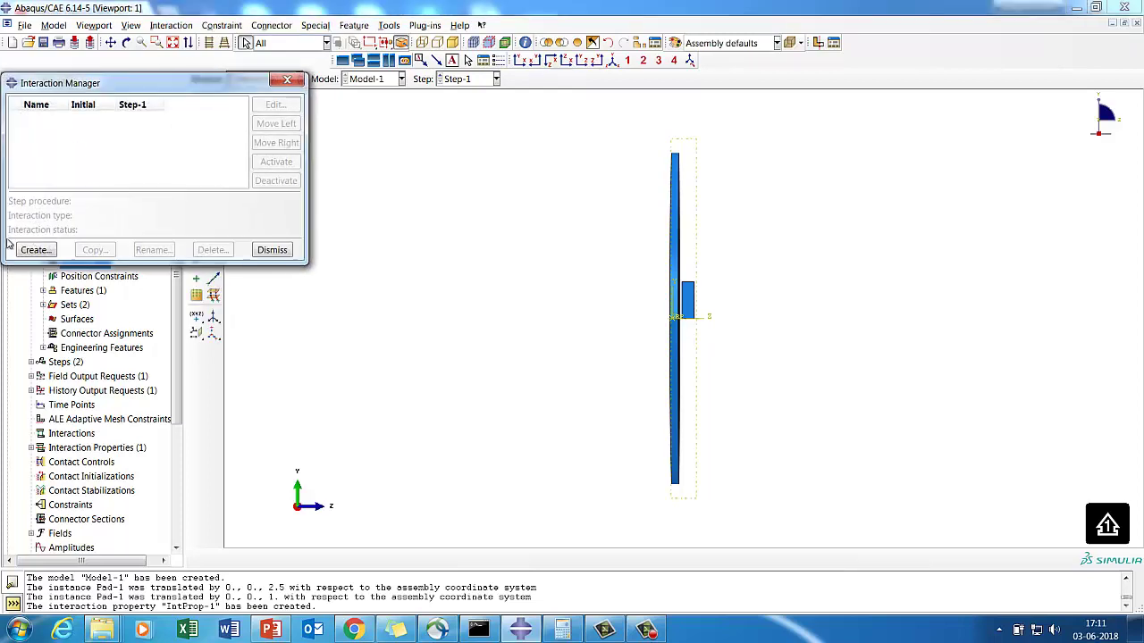
left_click(27, 247)
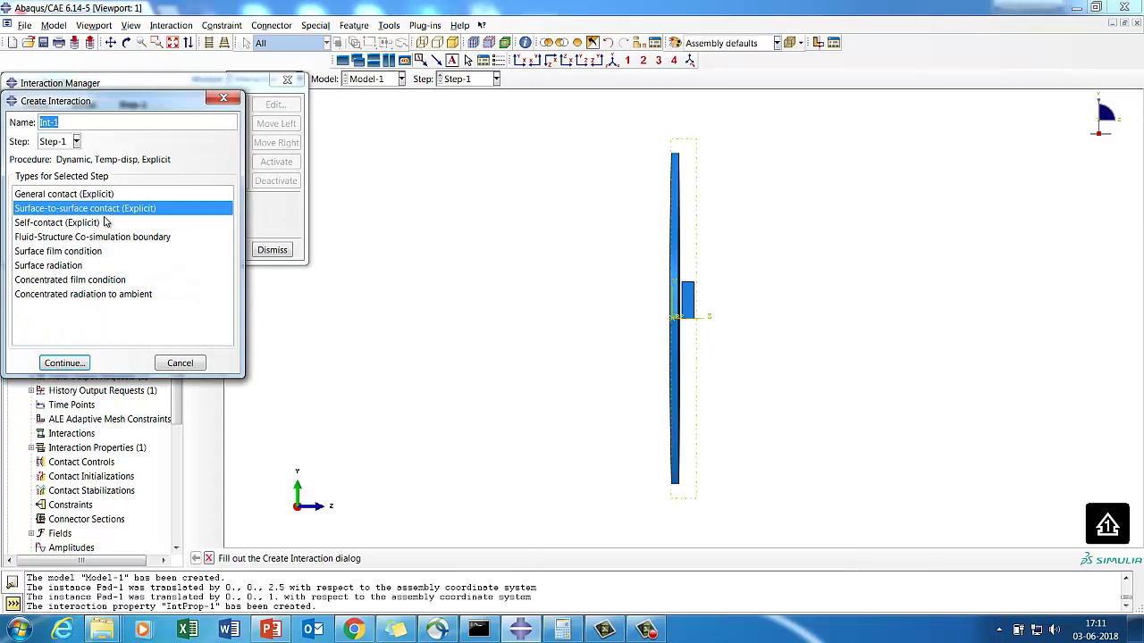
left_click(59, 363)
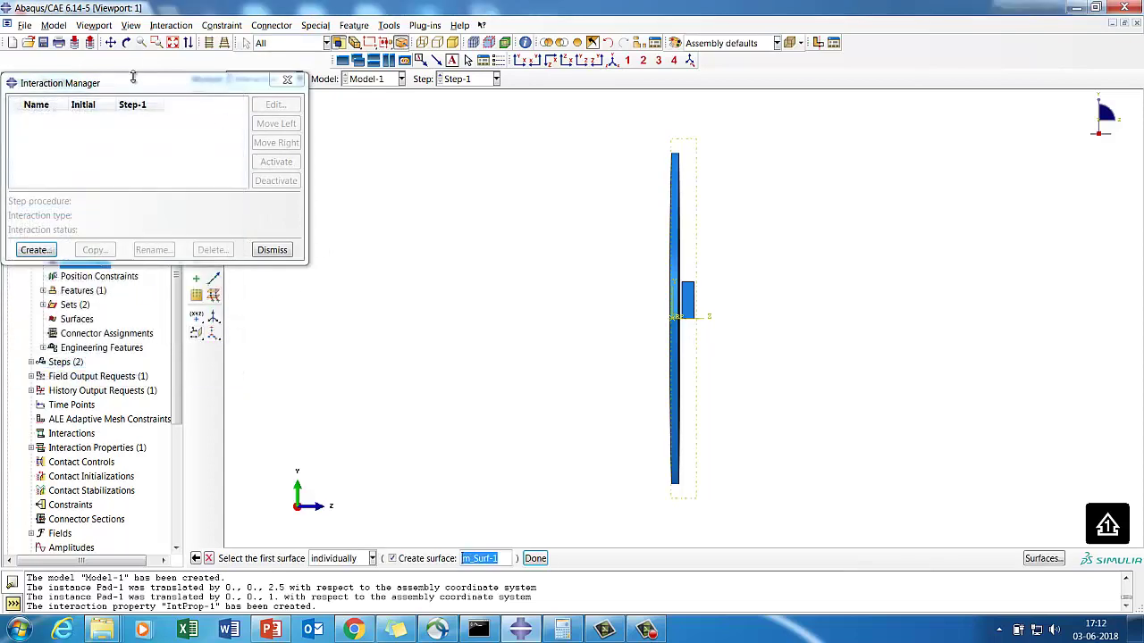
left_click(126, 42)
left_click_drag(761, 360, 415, 508)
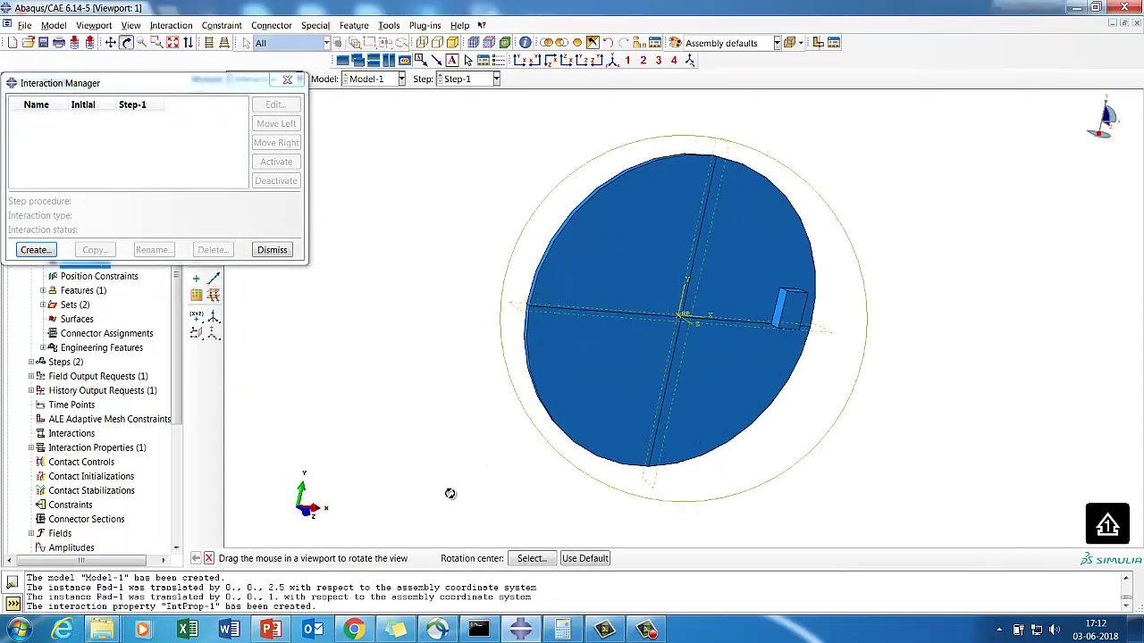
left_click(208, 558)
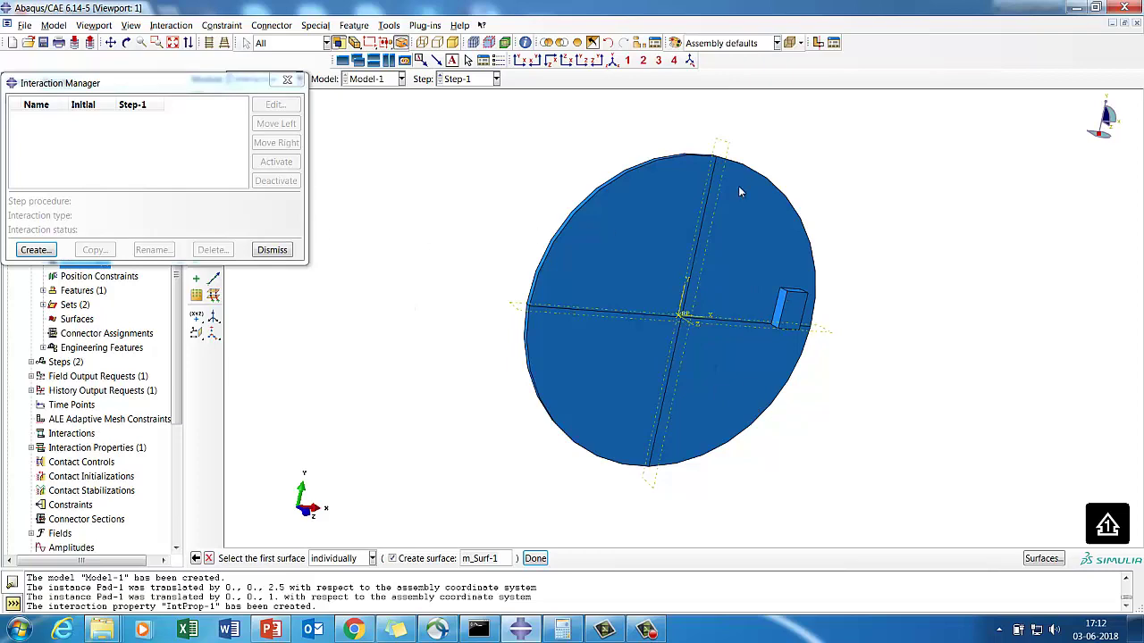
- Remove the Disk-1 instance from the display and fit the view to the pad
left_click(639, 42)
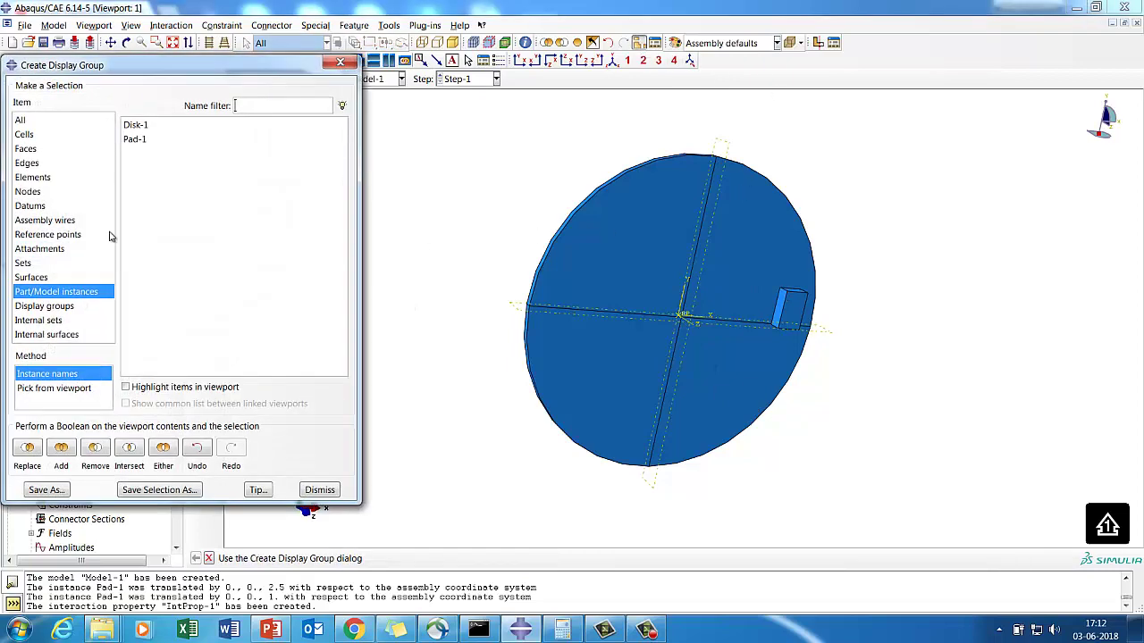
left_click(131, 127)
left_click(94, 448)
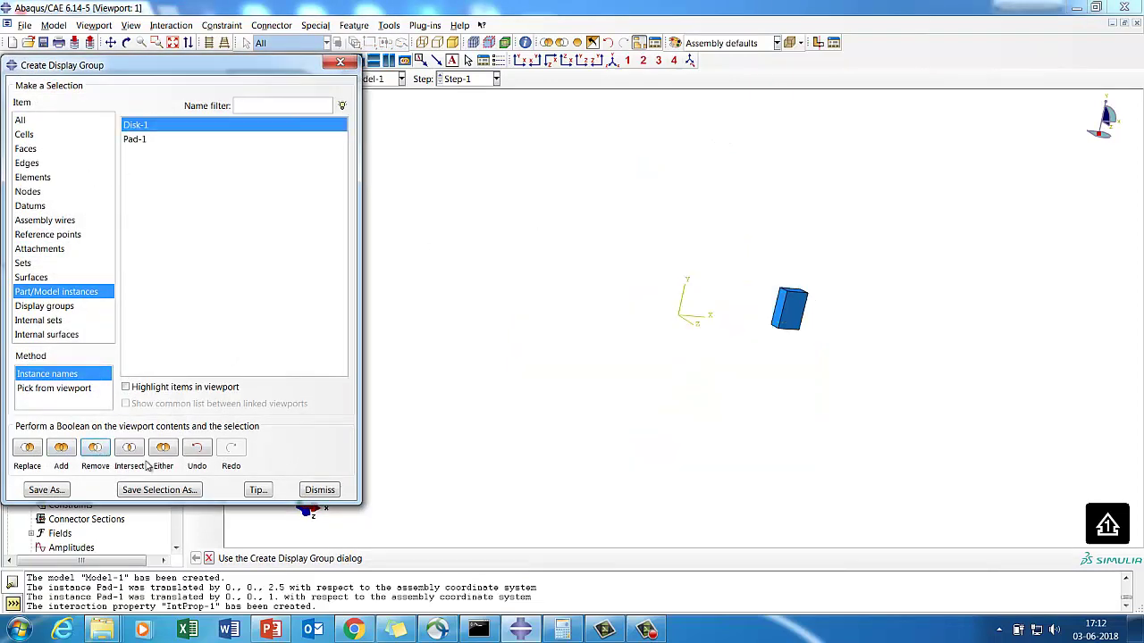
left_click(317, 491)
left_click(172, 42)
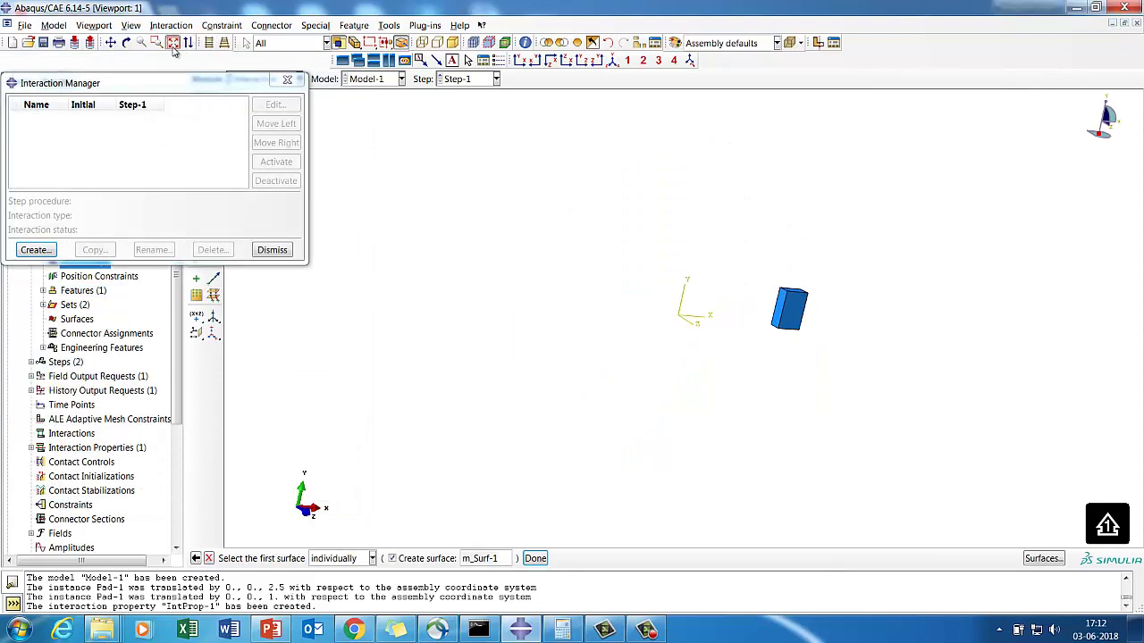
- Assign the pad face that faces the disk as the first contact surface, m_Surf-1
left_click(126, 42)
left_click_drag(868, 383, 912, 413)
left_click_drag(796, 402, 868, 426)
left_click(208, 559)
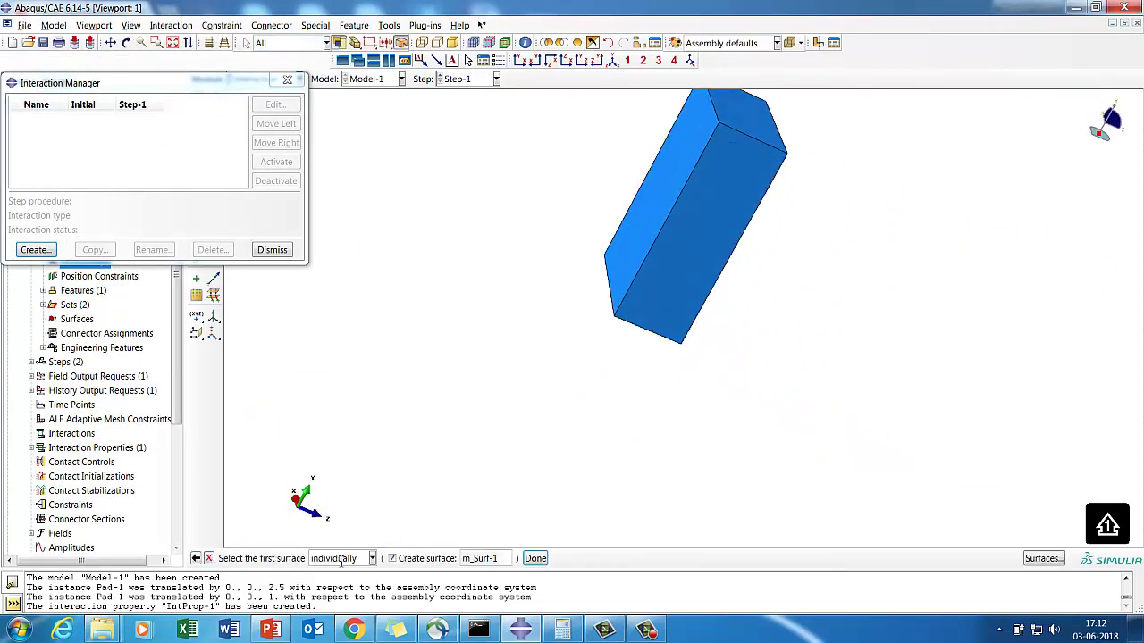
left_click(669, 169)
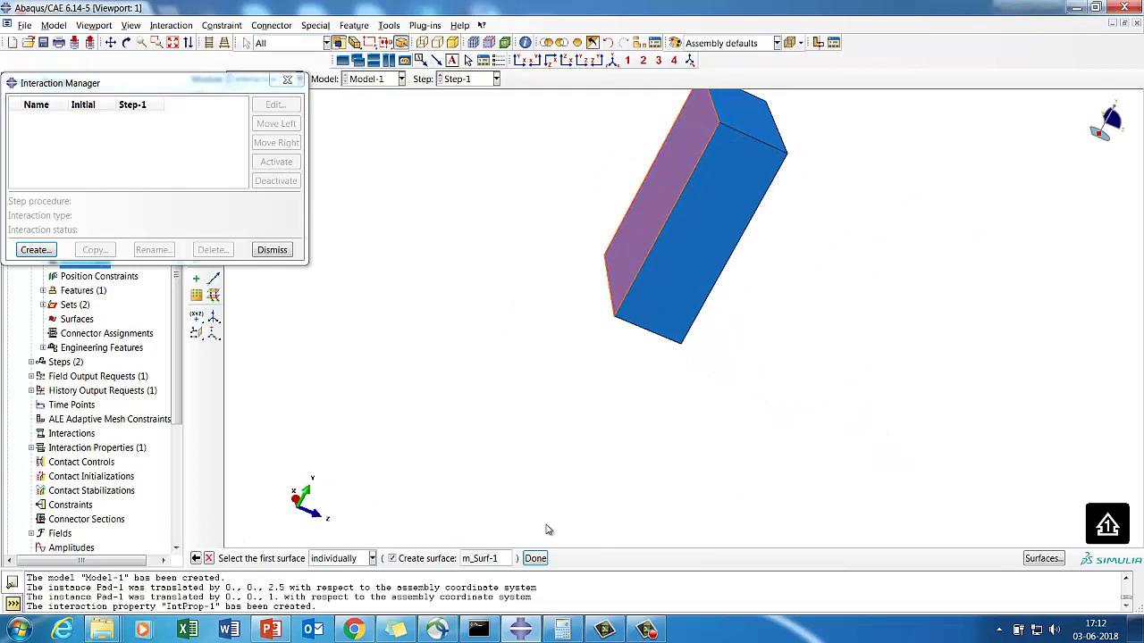
left_click(535, 559)
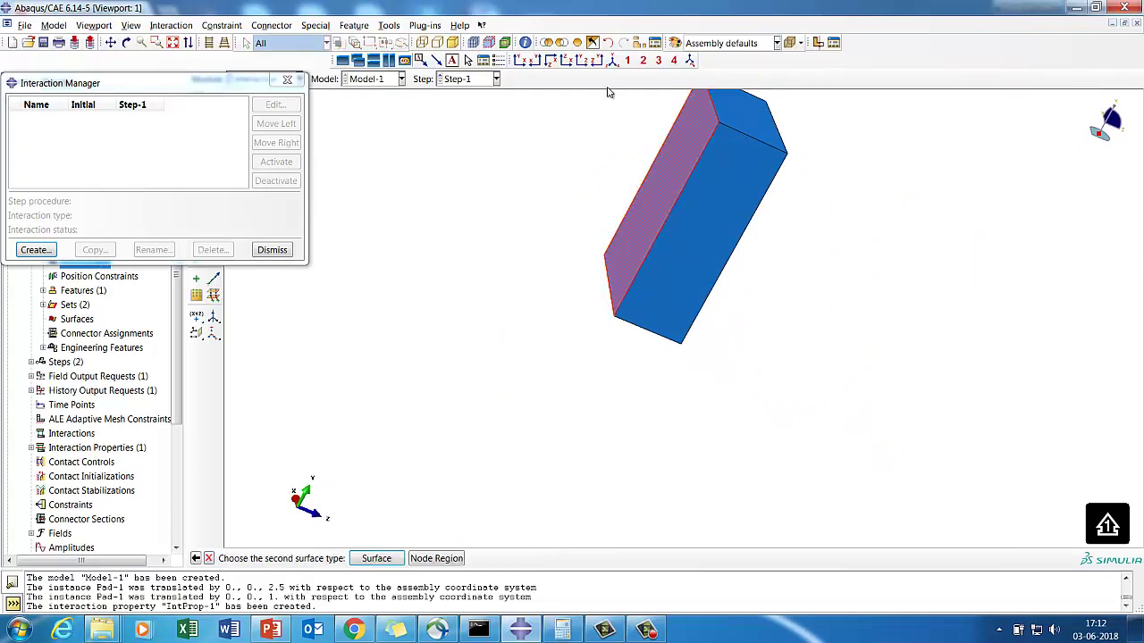
- Add the Disk-1 instance back to the display and orient the assembly to show the pad-side disk face
left_click(640, 42)
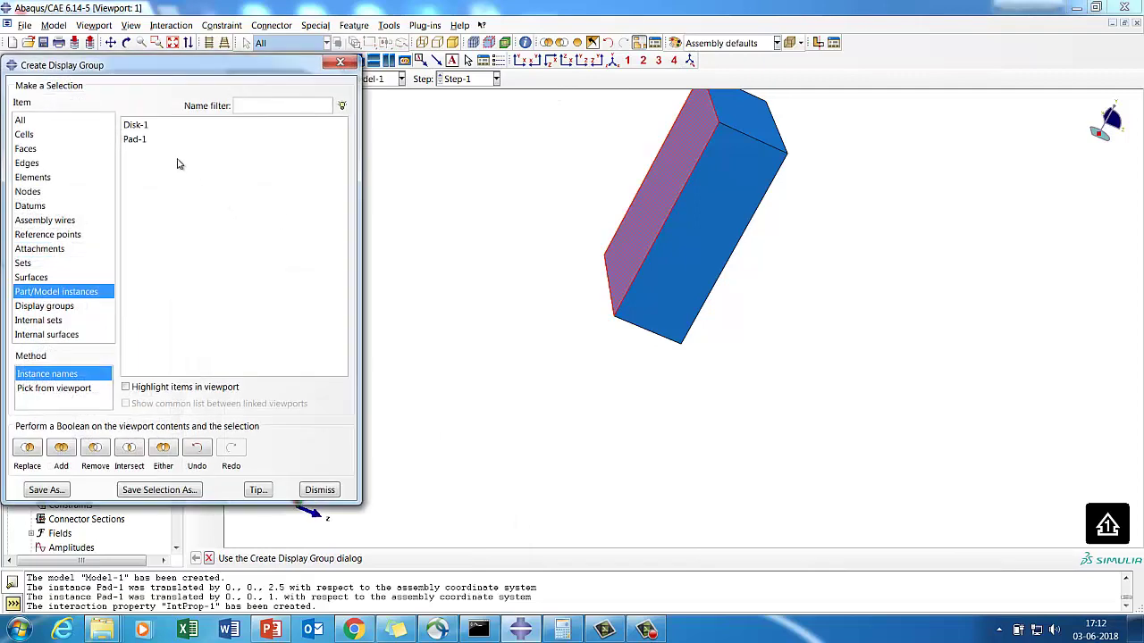
left_click(135, 126)
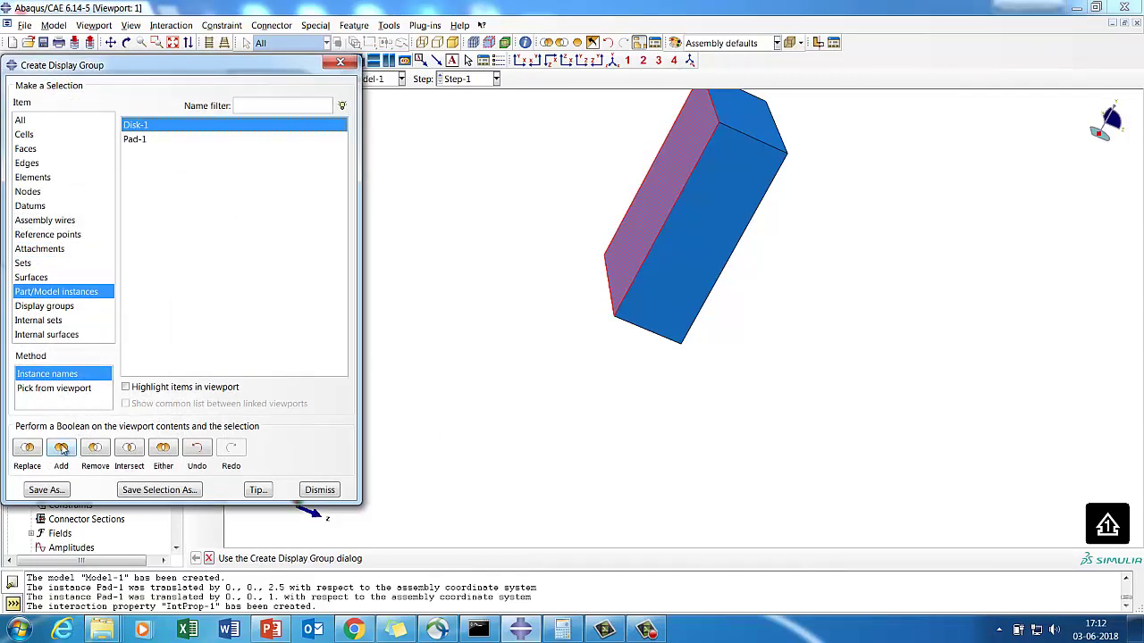
left_click(62, 449)
left_click(319, 490)
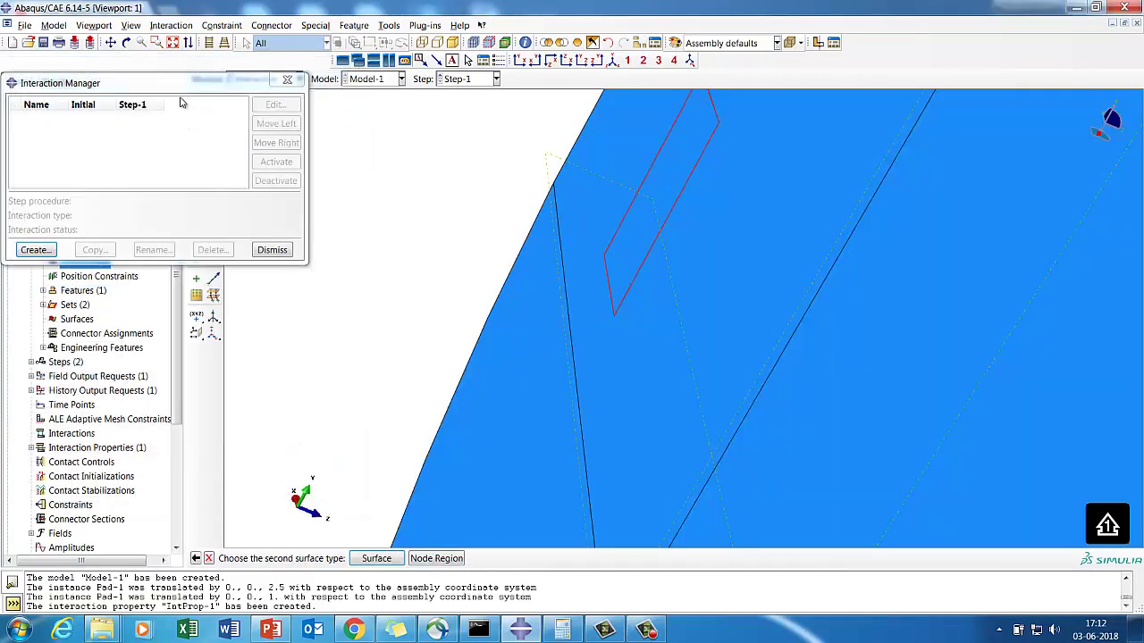
left_click(172, 42)
left_click(126, 43)
left_click_drag(738, 360, 574, 280)
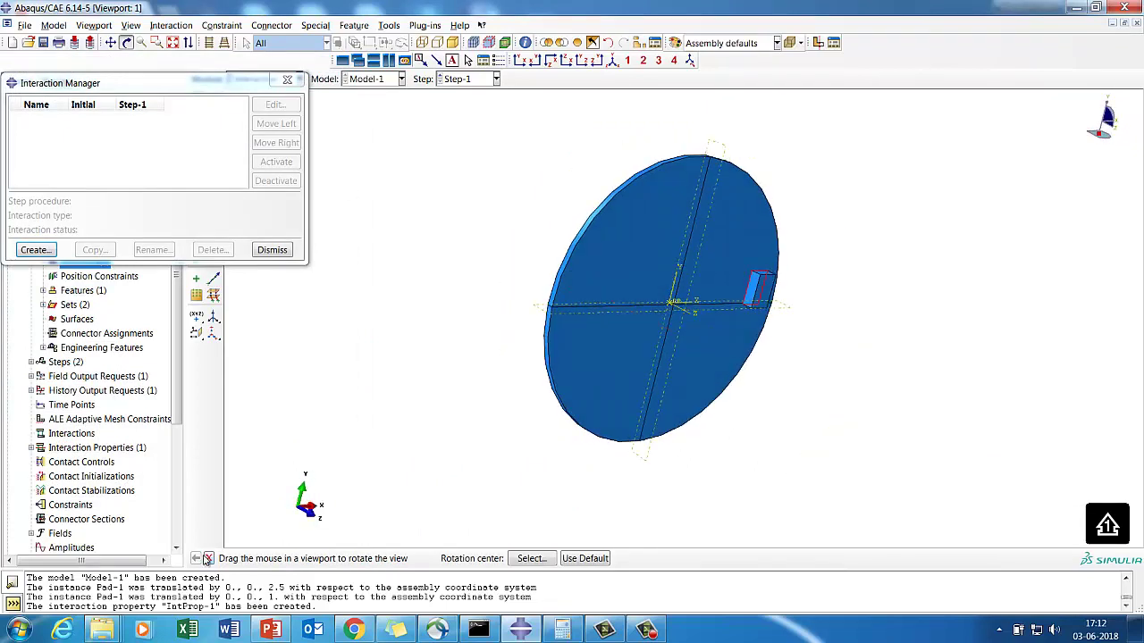
left_click(207, 559)
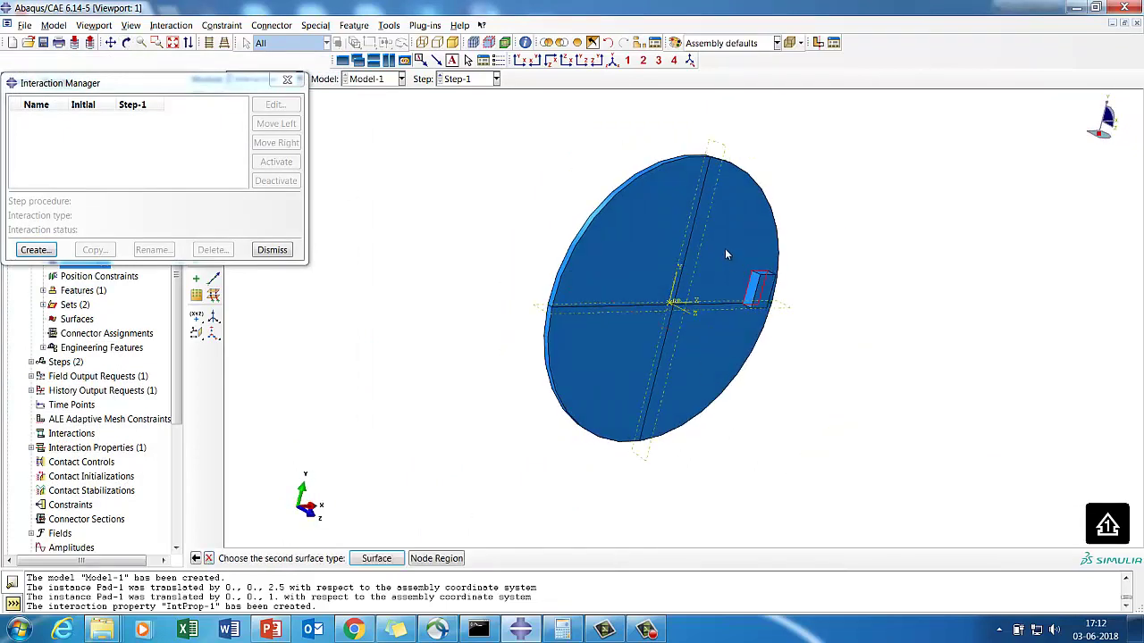
- Assign the upper and lower disk face regions on the pad's half as the second surface and create the contact interaction
left_click(376, 558)
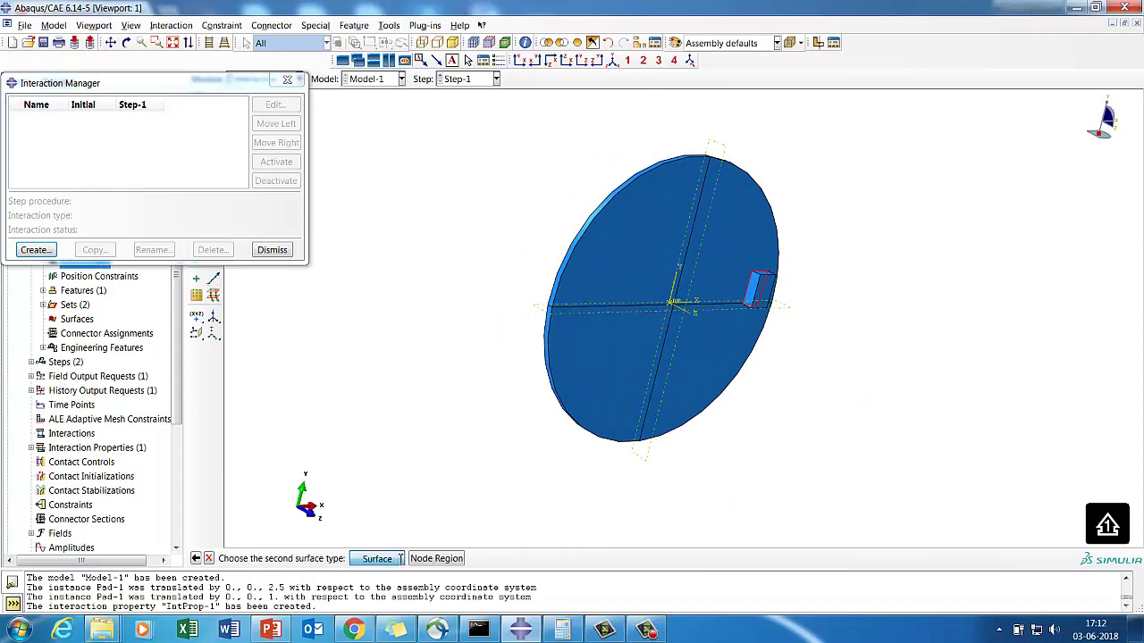
left_click(713, 256)
left_click(700, 362, "shift")
left_click(593, 558)
left_click(82, 560)
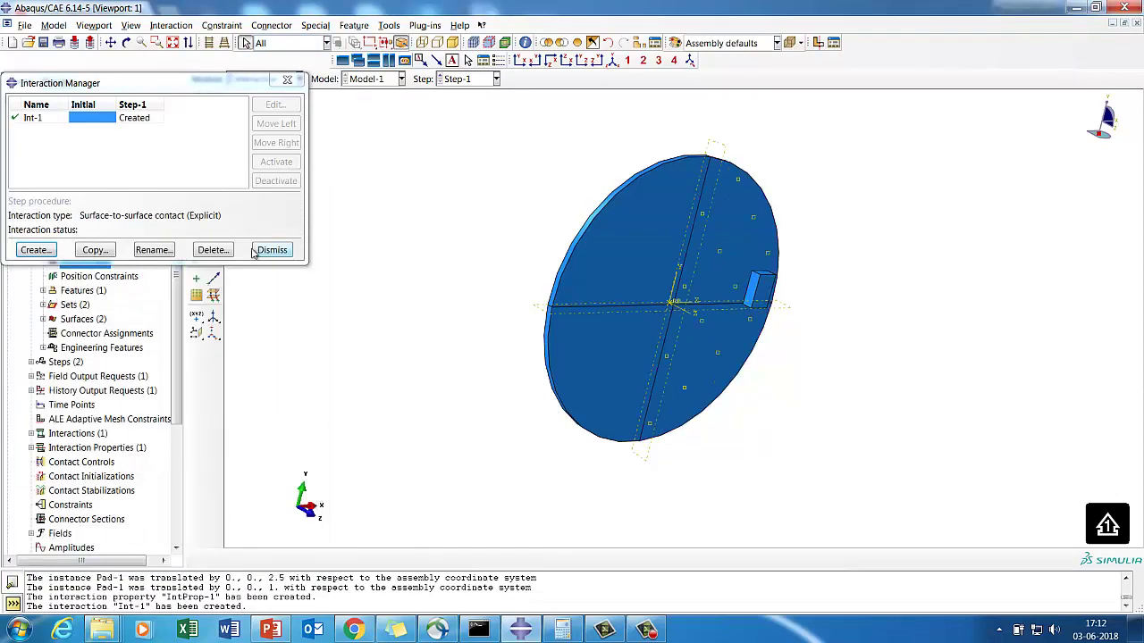
left_click(271, 249)
- Create a mechanical pressure load in Step-1 on the pad's outer face, with uniform magnitude 5
left_click(283, 79)
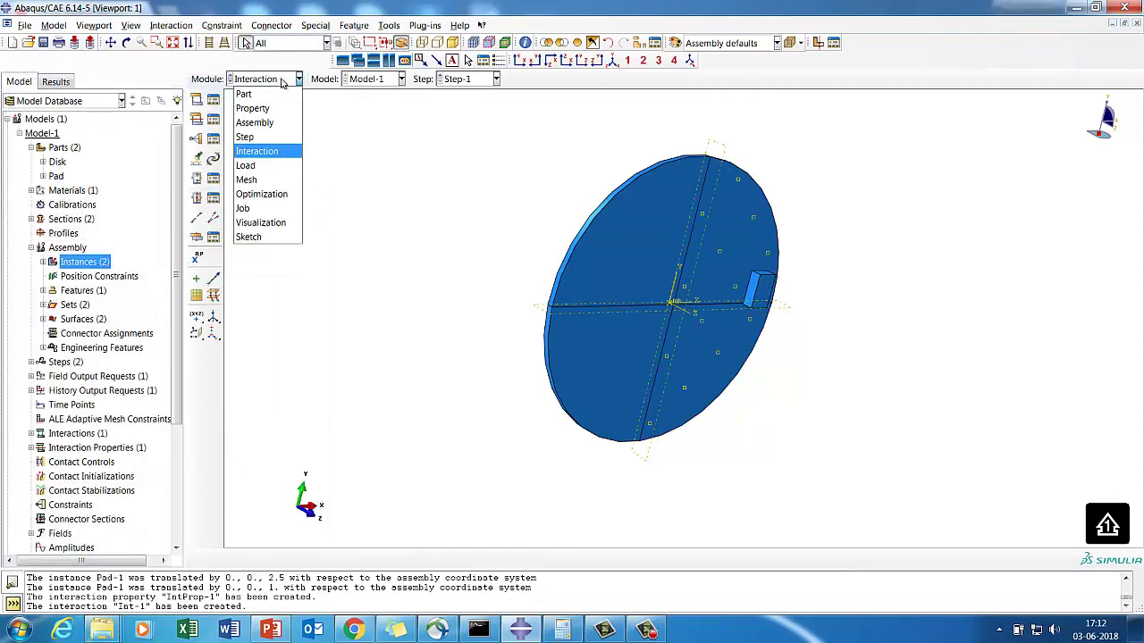
left_click(264, 166)
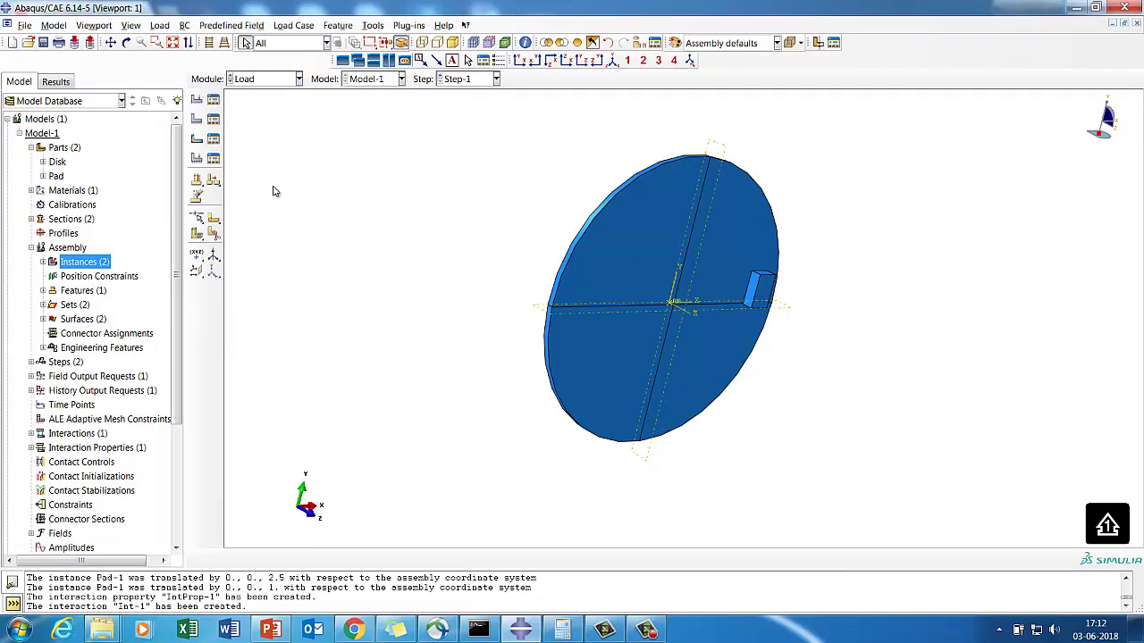
left_click(175, 44)
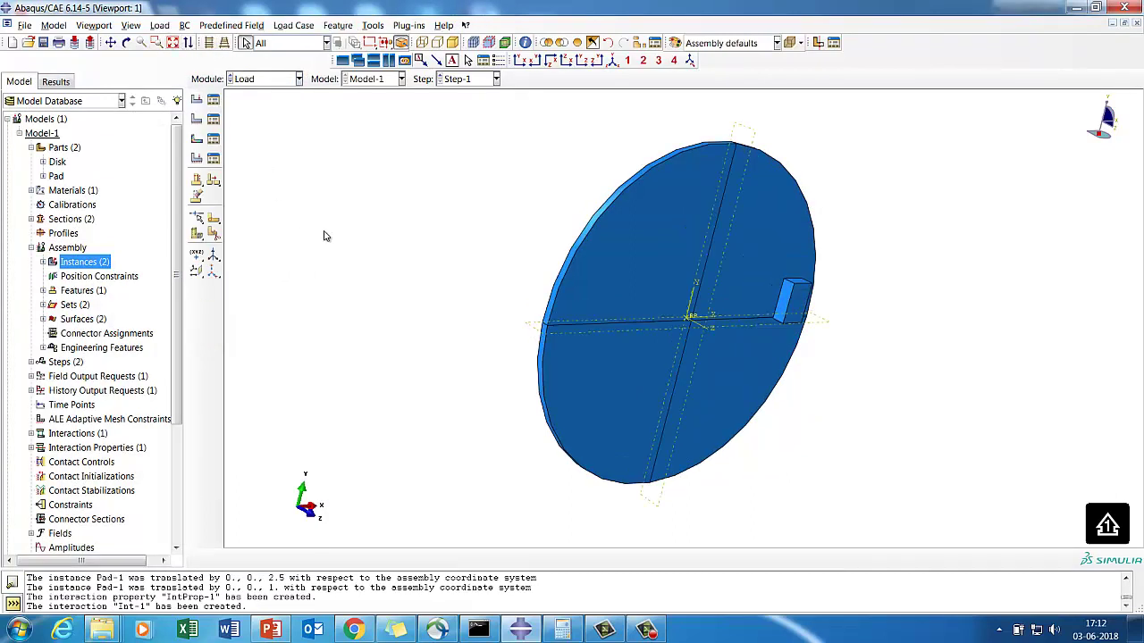
left_click(214, 100)
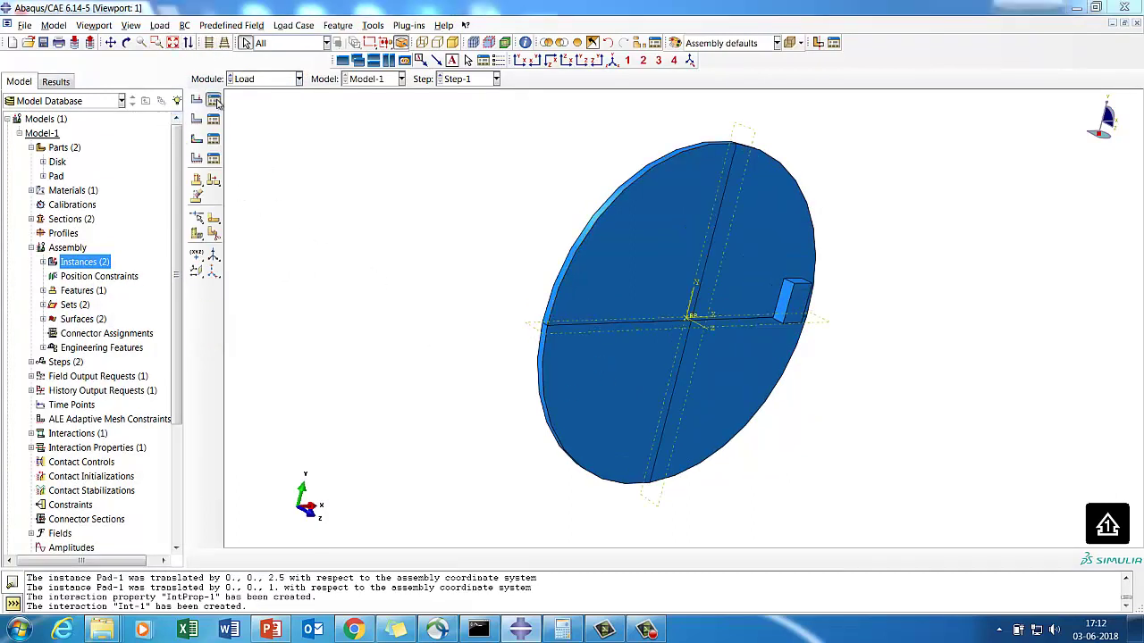
left_click(36, 464)
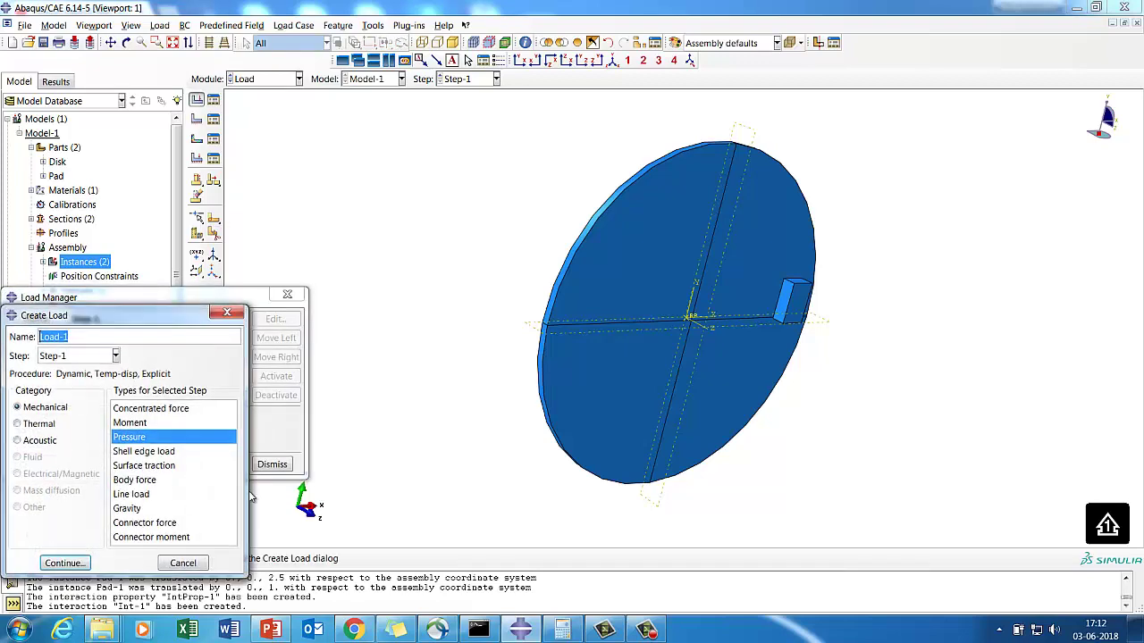
left_click(64, 563)
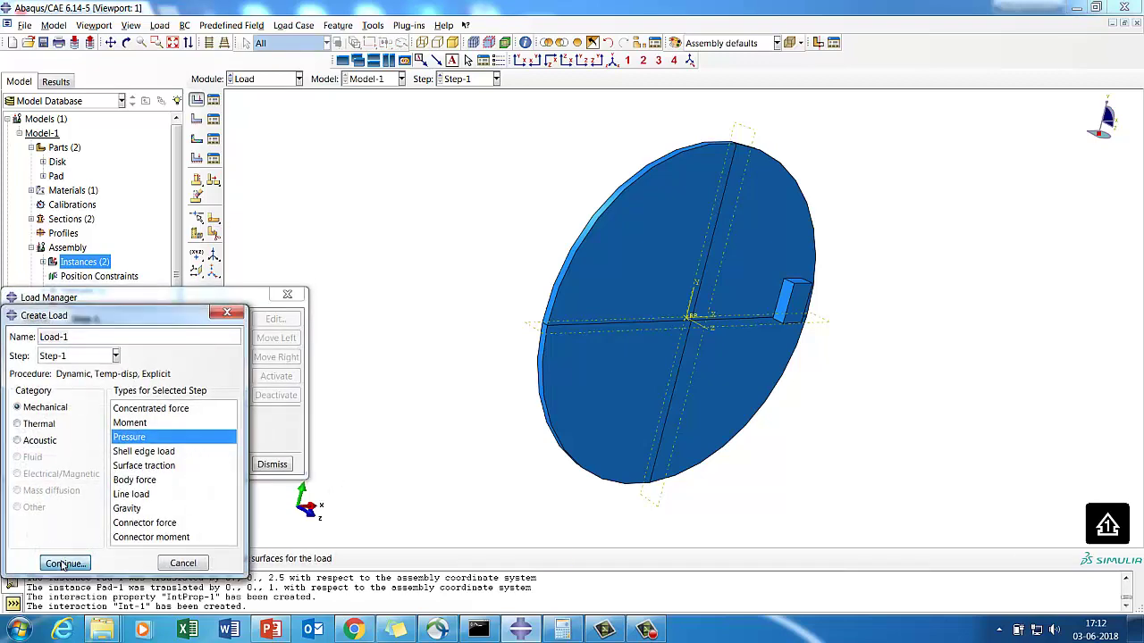
left_click(795, 320)
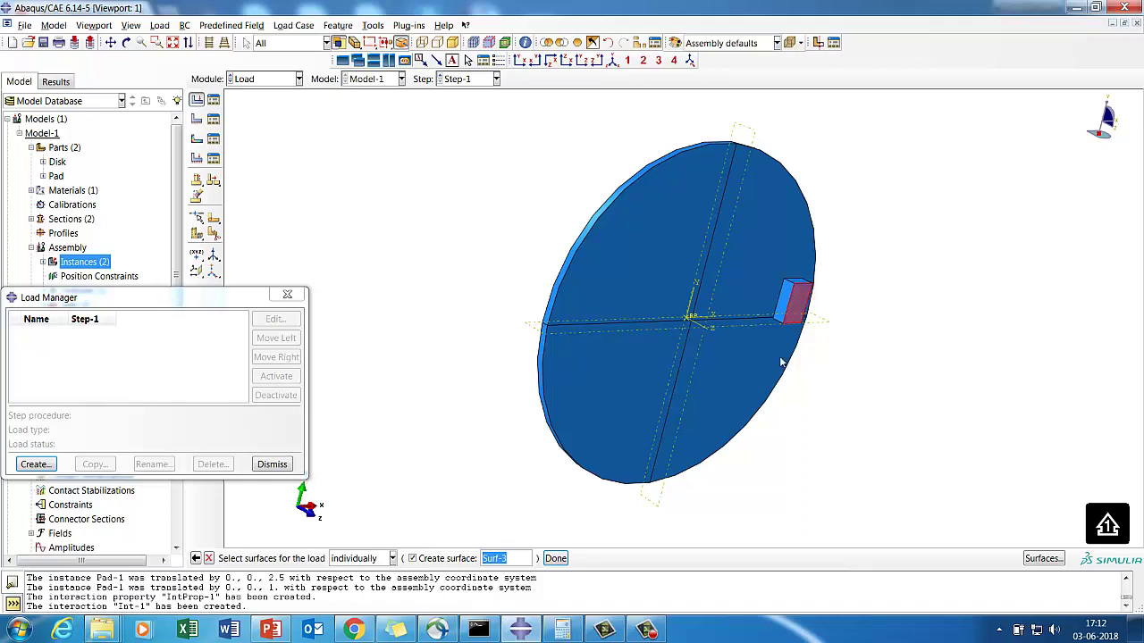
left_click(555, 558)
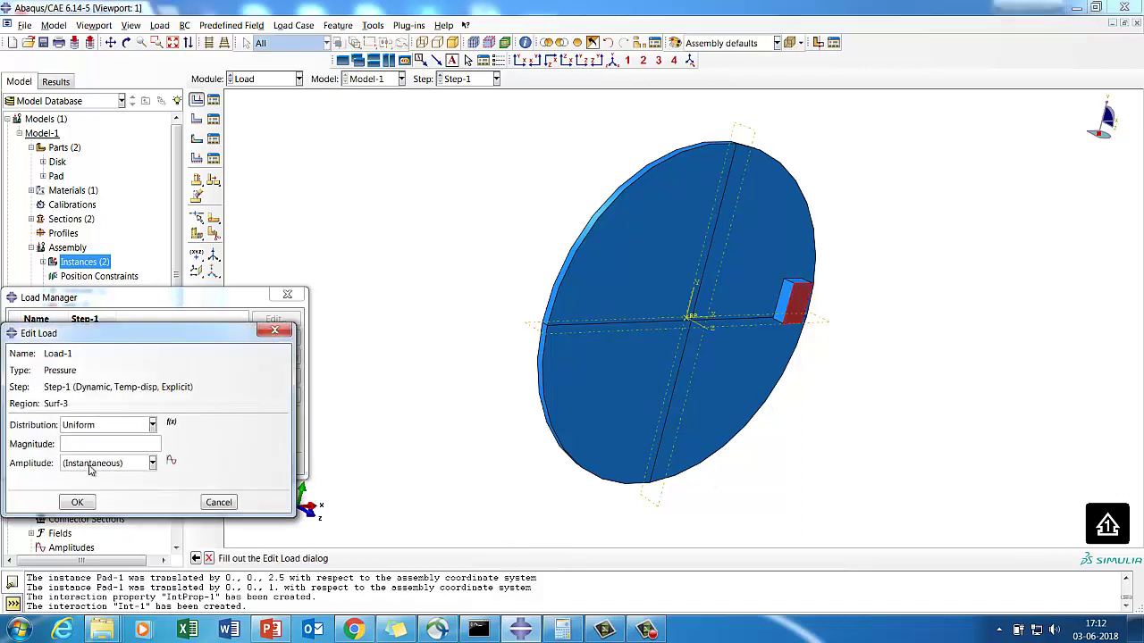
- Define a tabular amplitude, Amp-1, with time/amplitude points 0, 0 and 0.04, 1, and save the pressure load
left_click(170, 461)
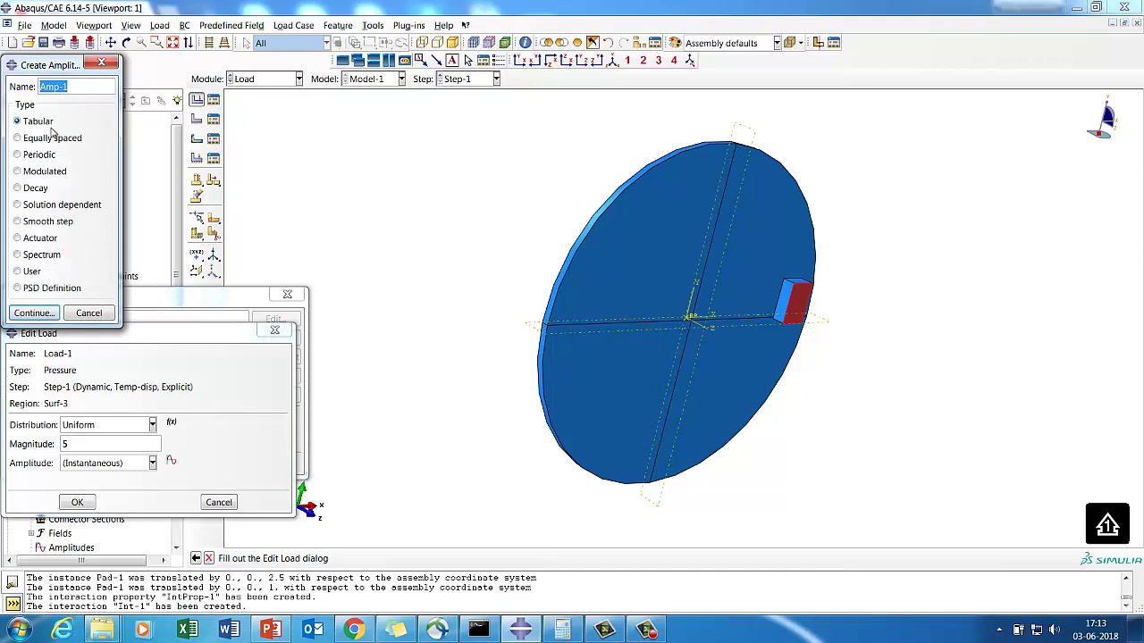
left_click(34, 313)
left_click(77, 235)
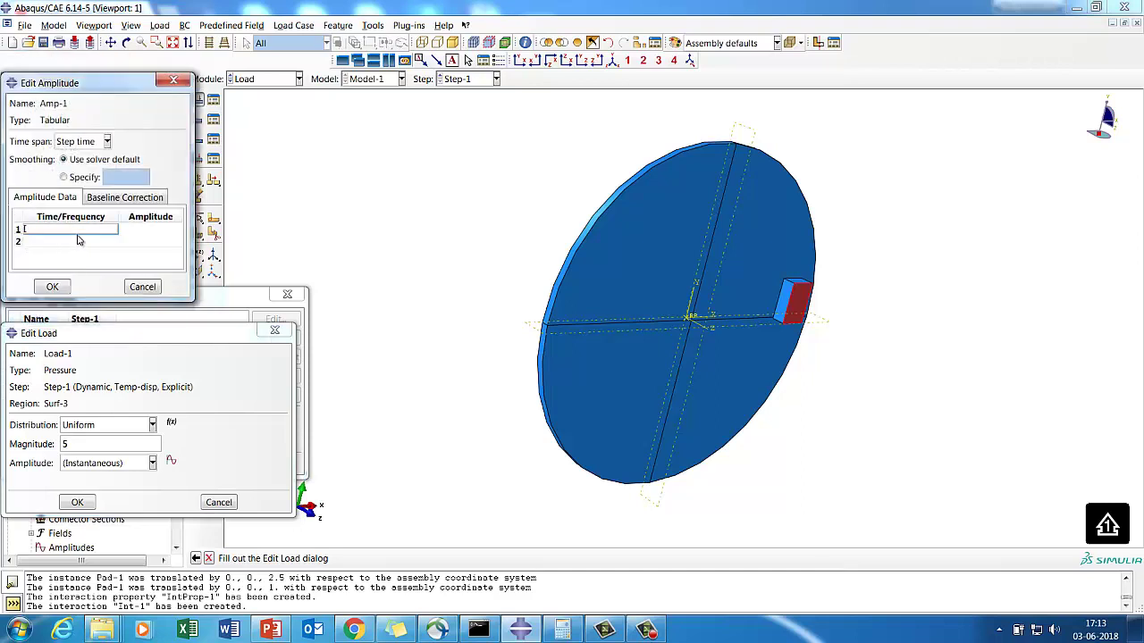
type("0")
key("Tab")
type("0")
left_click(78, 242)
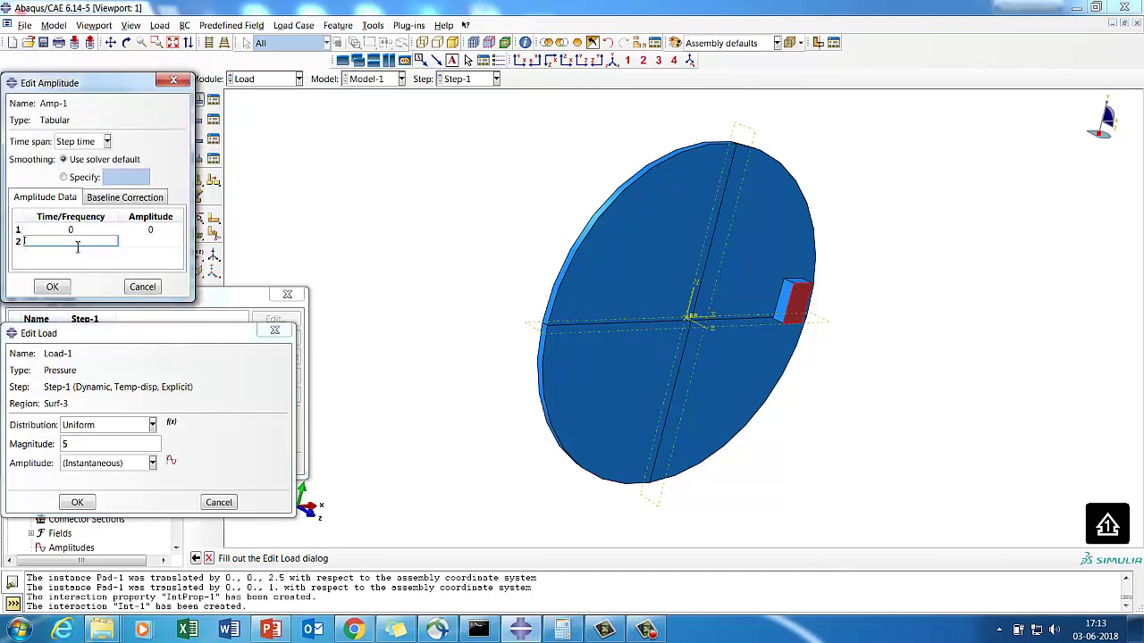
key("Tab")
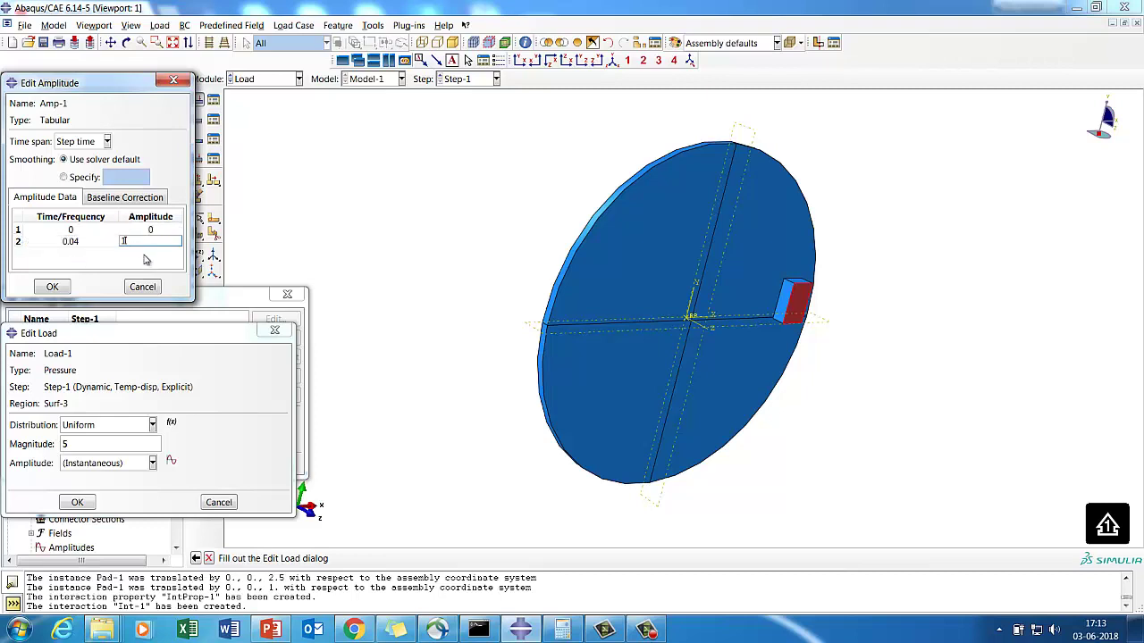
left_click(60, 288)
left_click(71, 503)
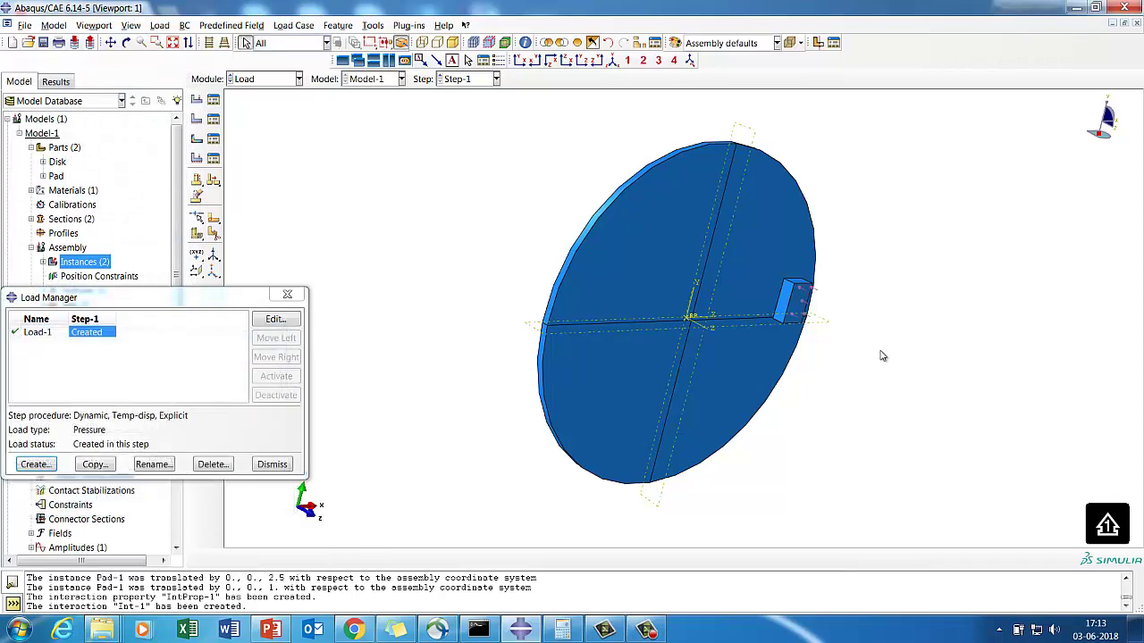
left_click(271, 464)
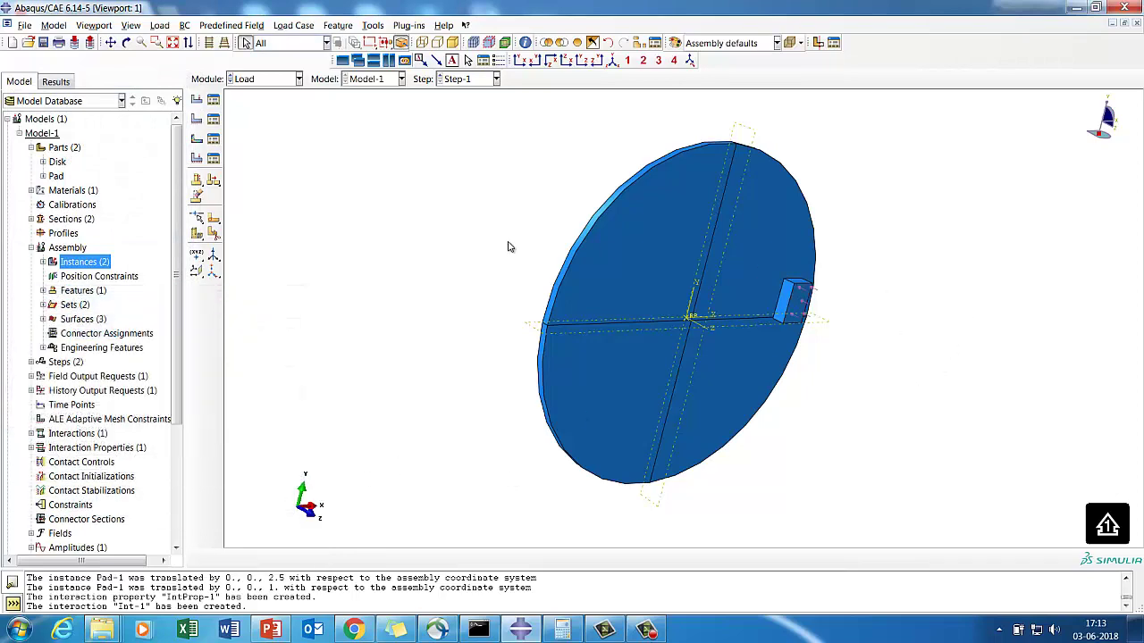
- Open the manager for boundary conditions in the Load module
left_click(245, 81)
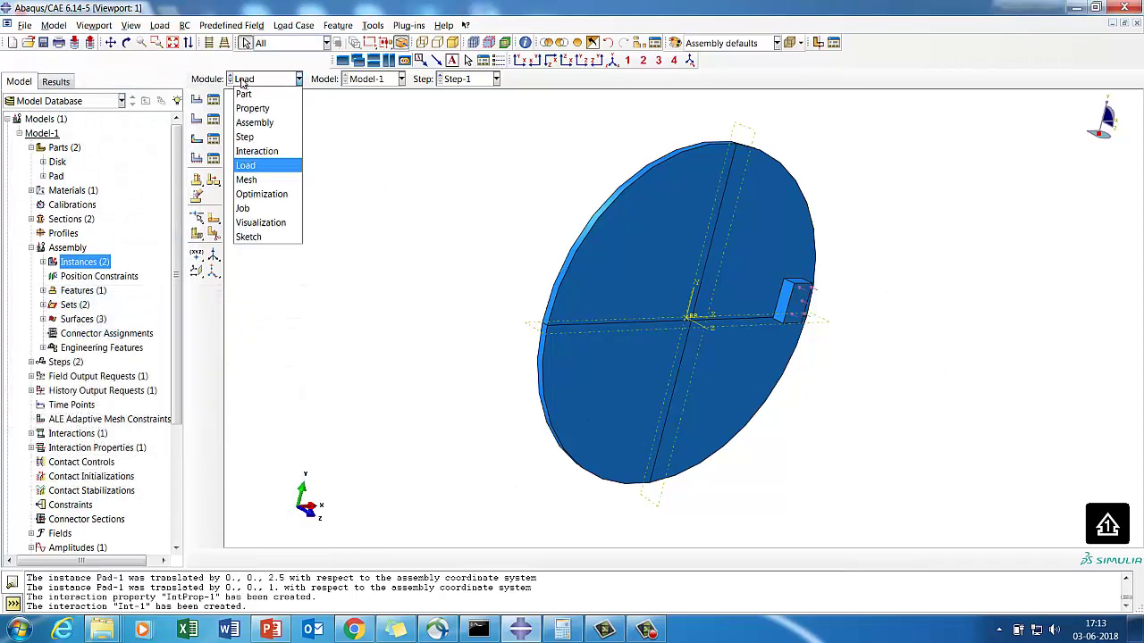
left_click(244, 166)
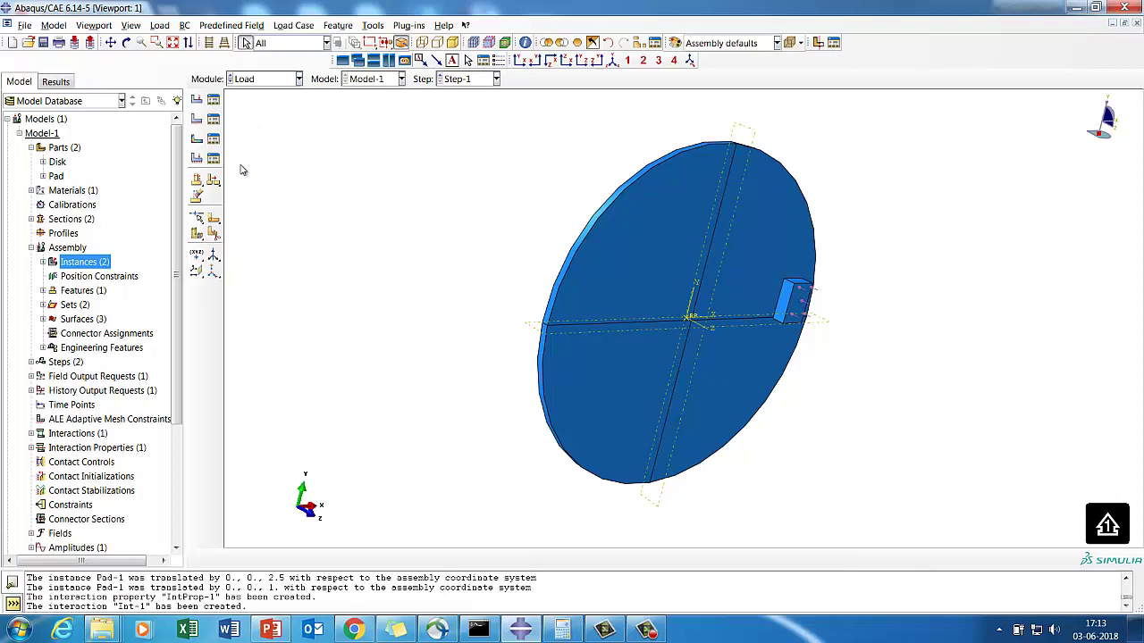
left_click(213, 120)
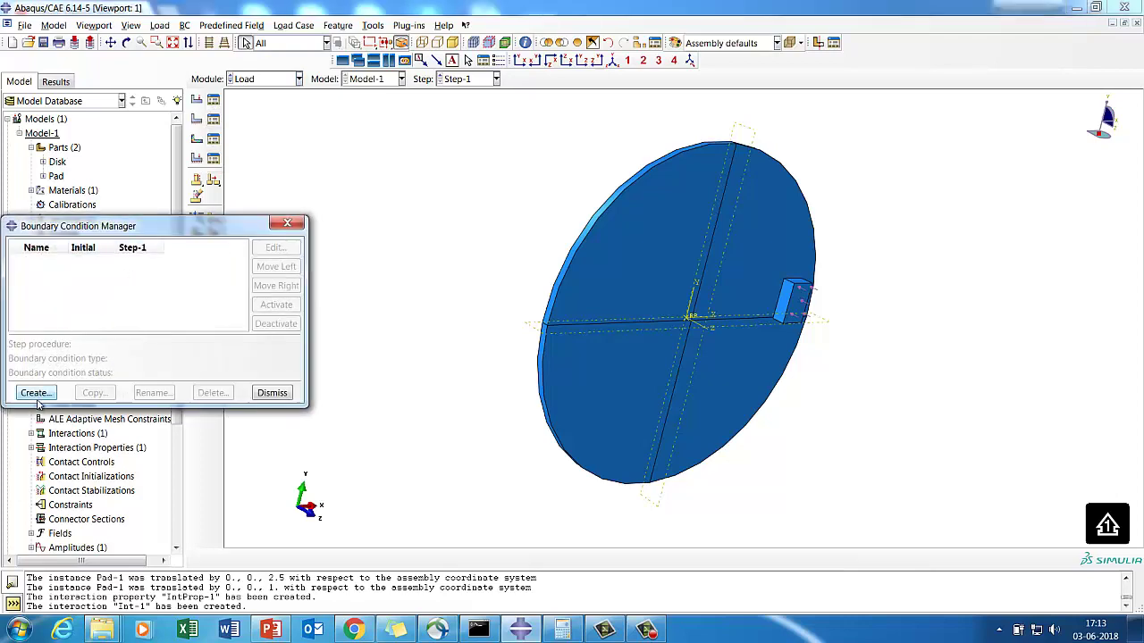
left_click(36, 393)
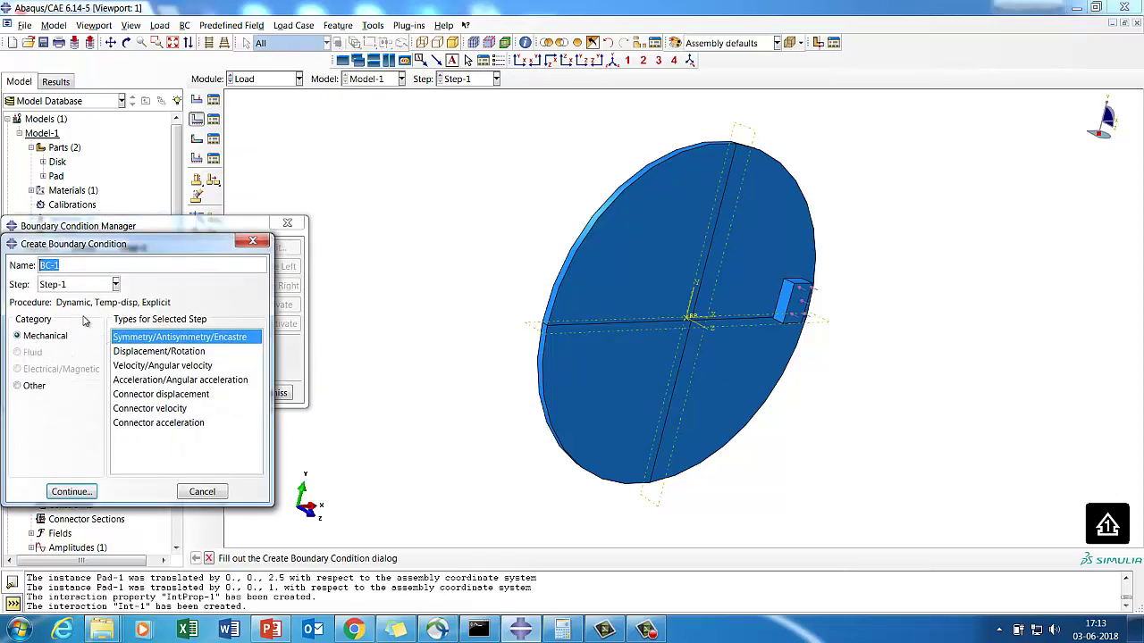
type("Z_Sym")
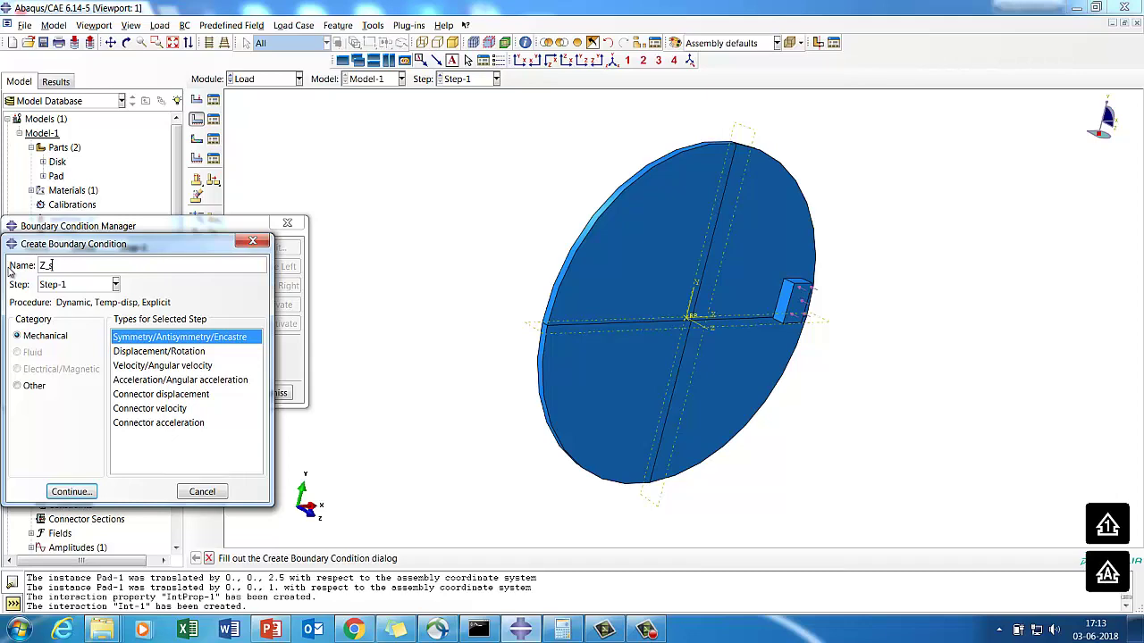
left_click(72, 492)
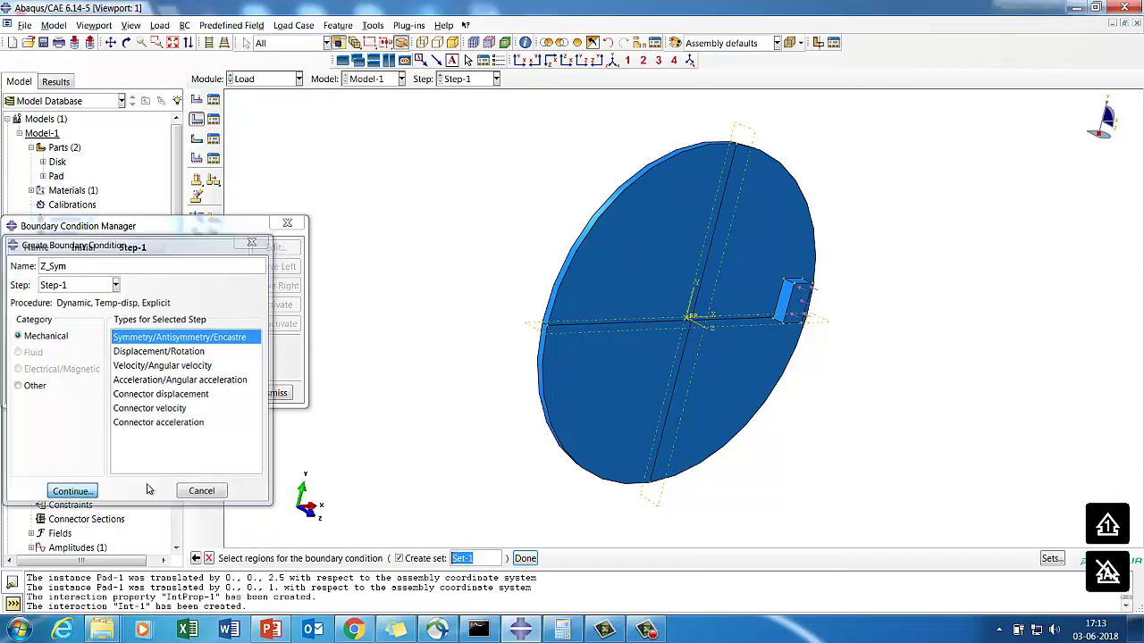
- Create a symmetry boundary condition named Z_Sym in Step-1, applying ZSYMM to all four regions of the disk face opposite the pad
left_click(126, 43)
left_click_drag(470, 289, 436, 421)
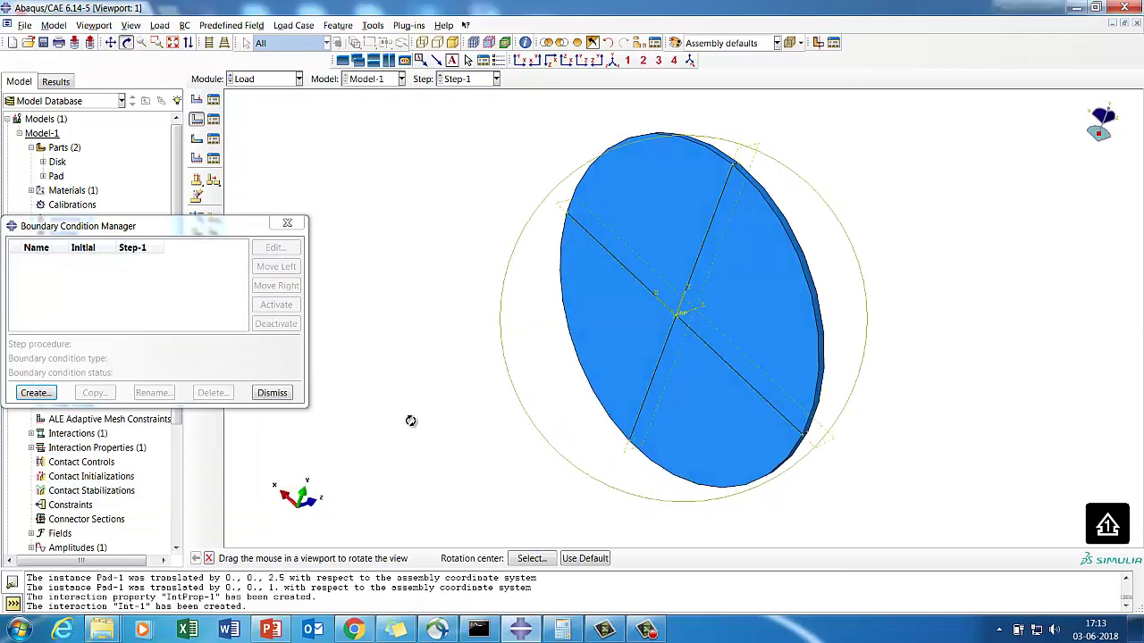
left_click(34, 393)
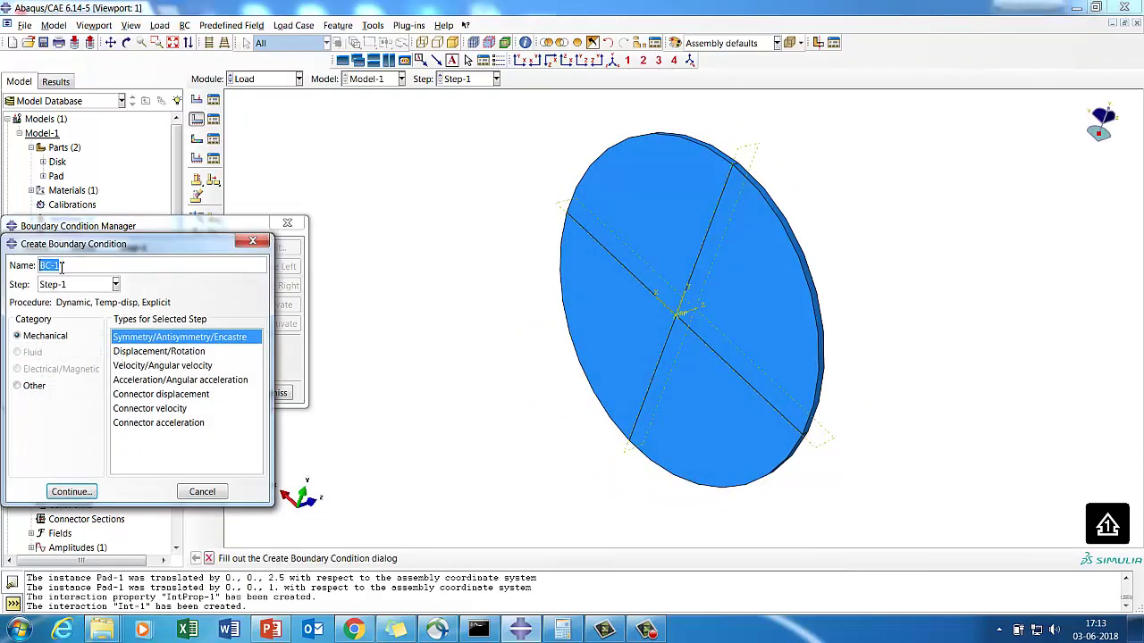
type("Z_Sym")
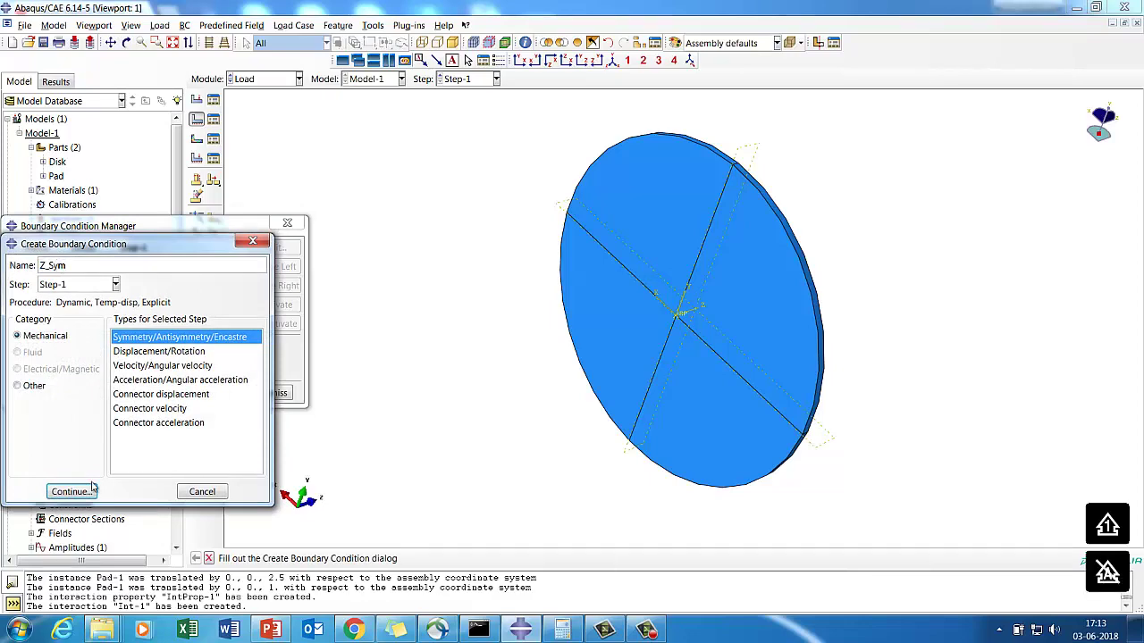
left_click(73, 492)
left_click(650, 312)
left_click(715, 319, "shift")
left_click(683, 385, "shift")
left_click(525, 558)
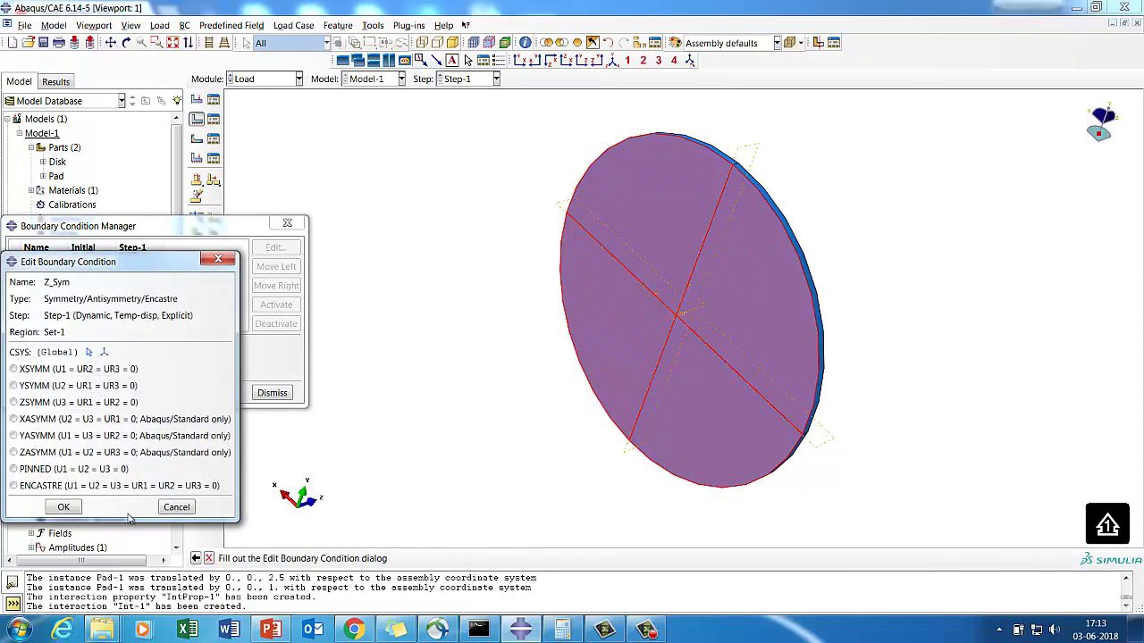
left_click(23, 403)
left_click(64, 507)
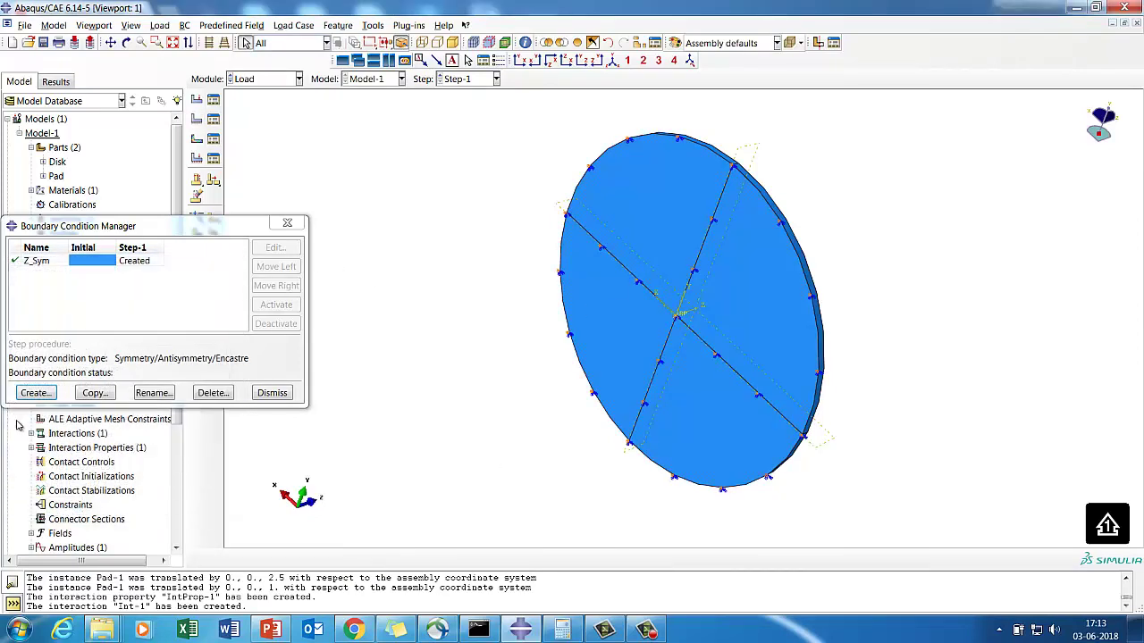
- Create a Displacement/Rotation boundary condition named Pad in Step-1 on the set Pad-1.Set-1, fixing U1 and U2 at 0
left_click(36, 393)
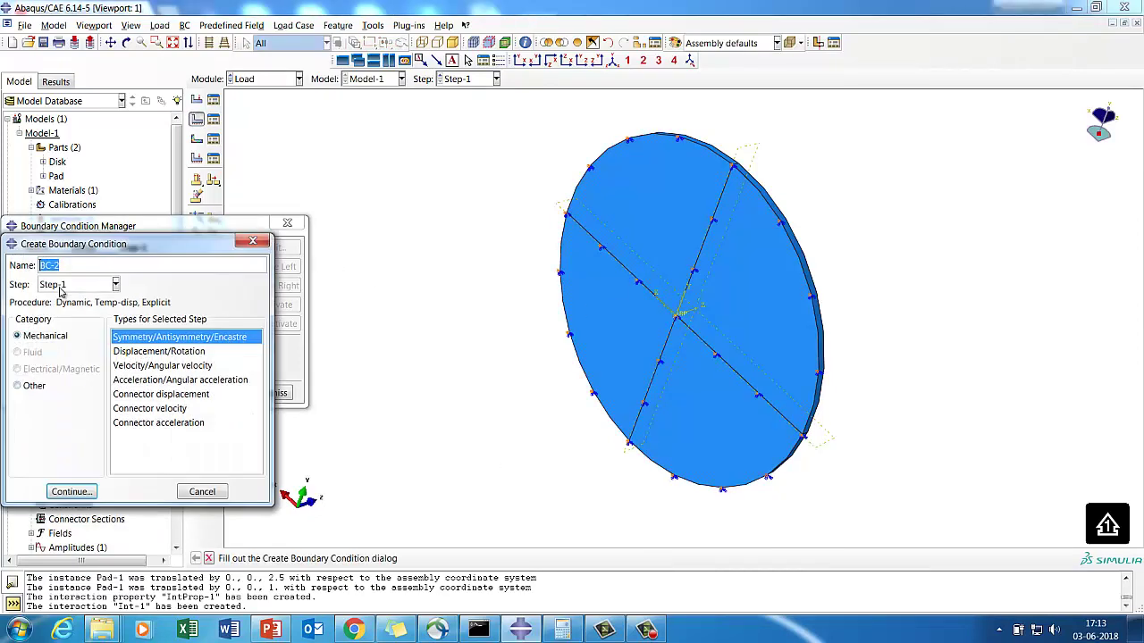
type("Pad")
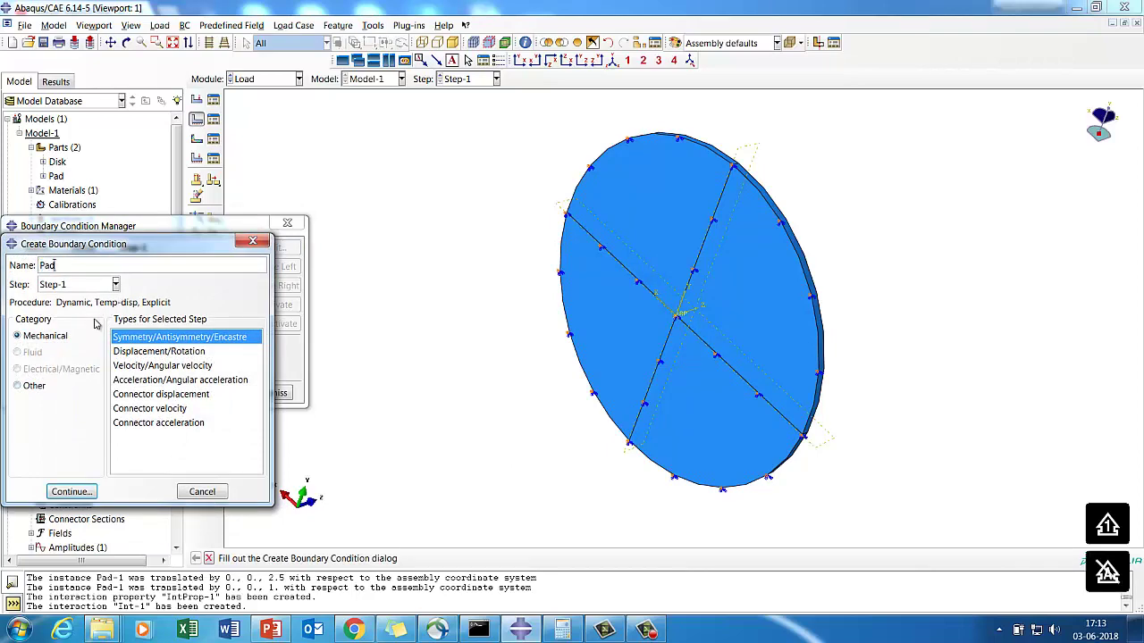
left_click(134, 353)
left_click(56, 496)
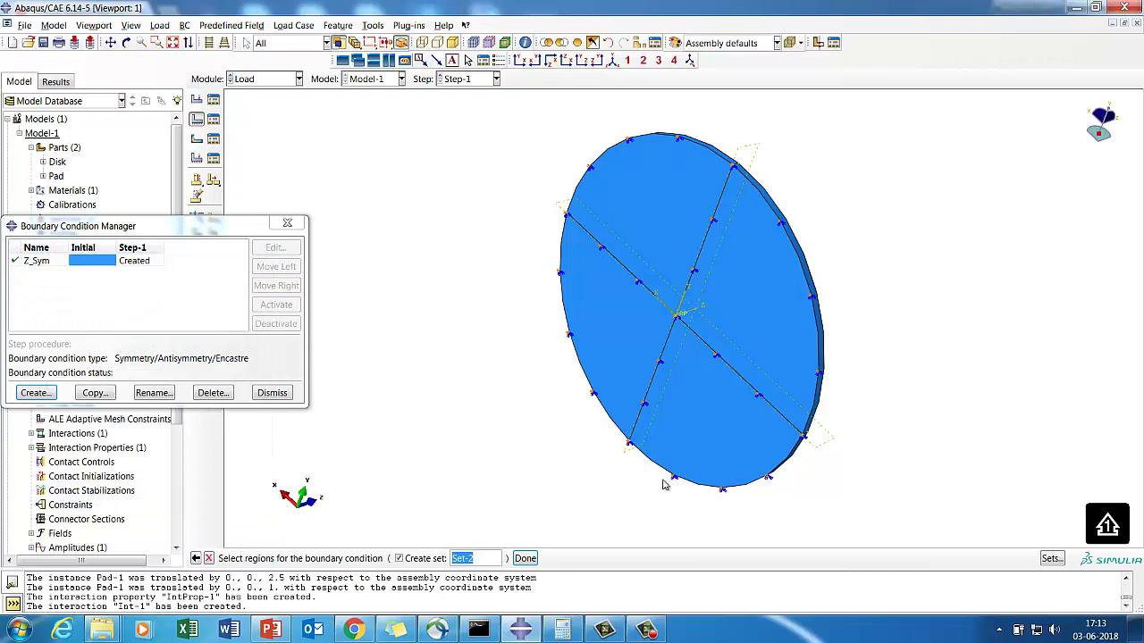
left_click(1050, 559)
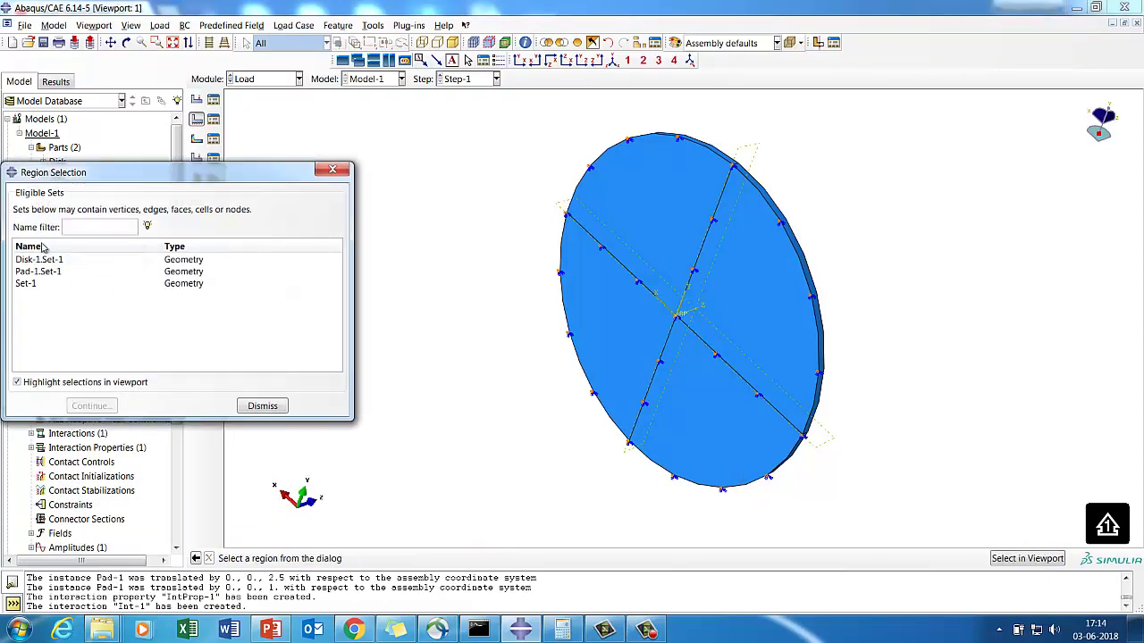
left_click(35, 272)
left_click(91, 405)
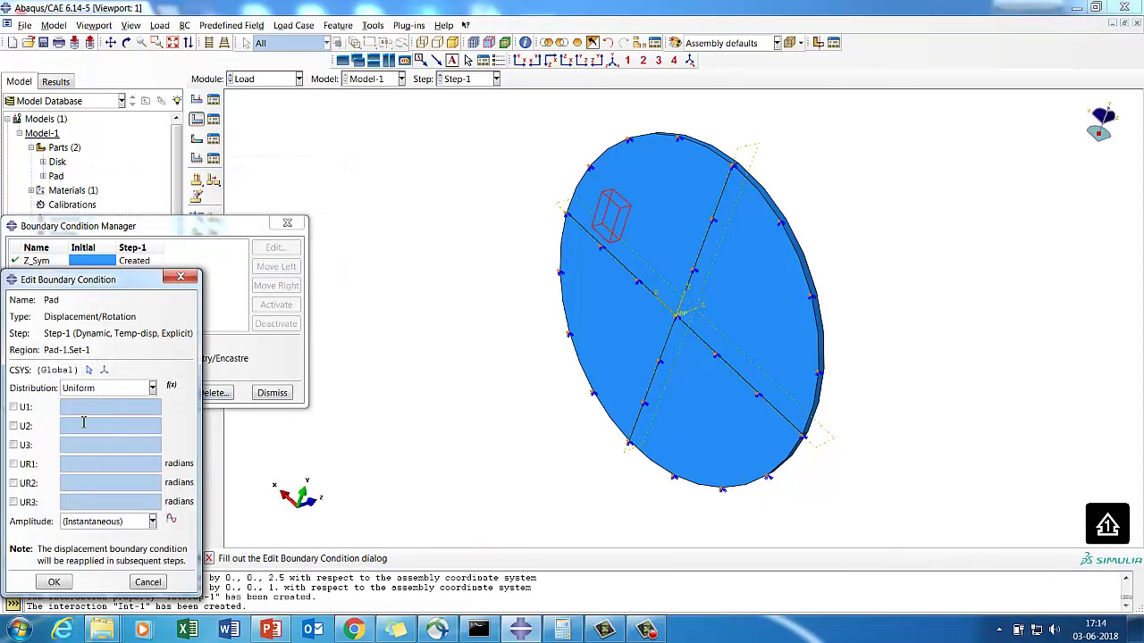
left_click(13, 407)
left_click(13, 425)
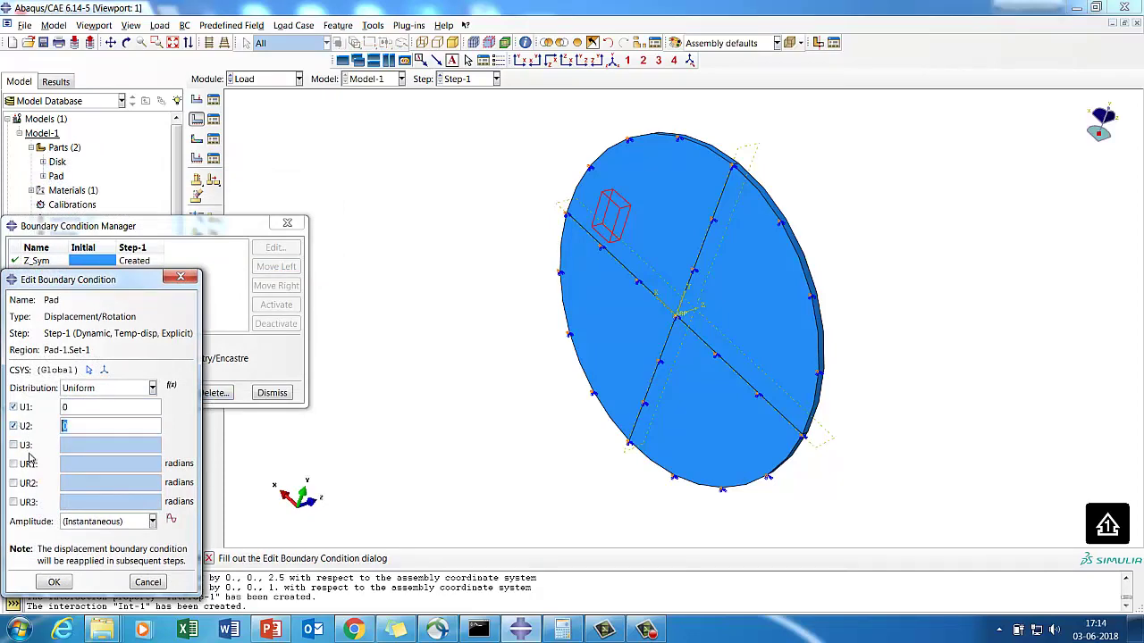
left_click(54, 583)
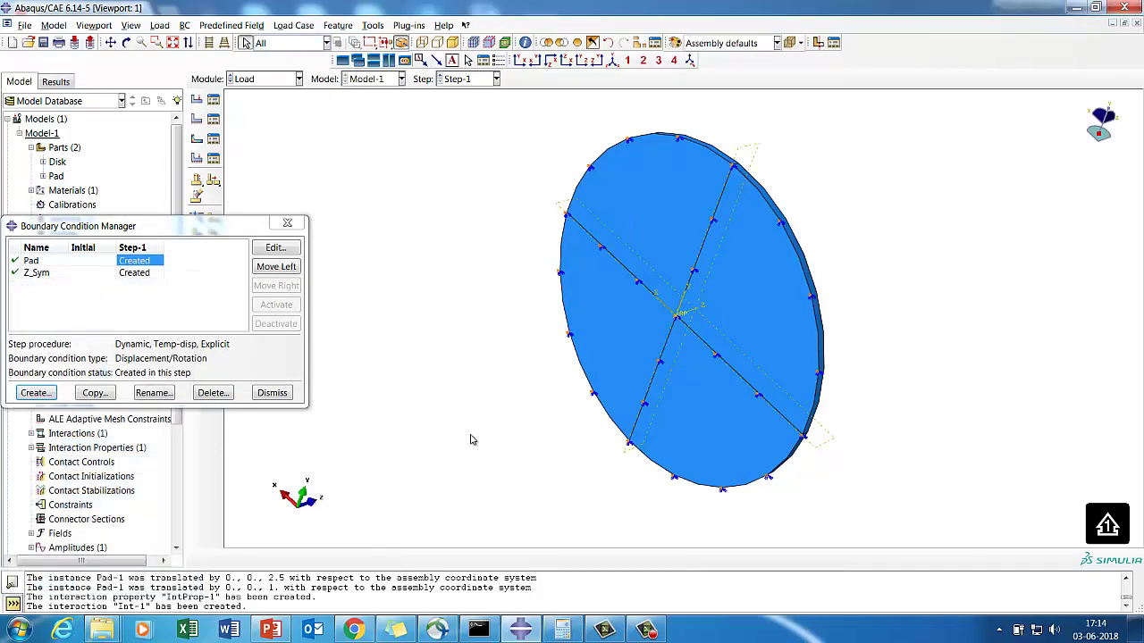
left_click(272, 393)
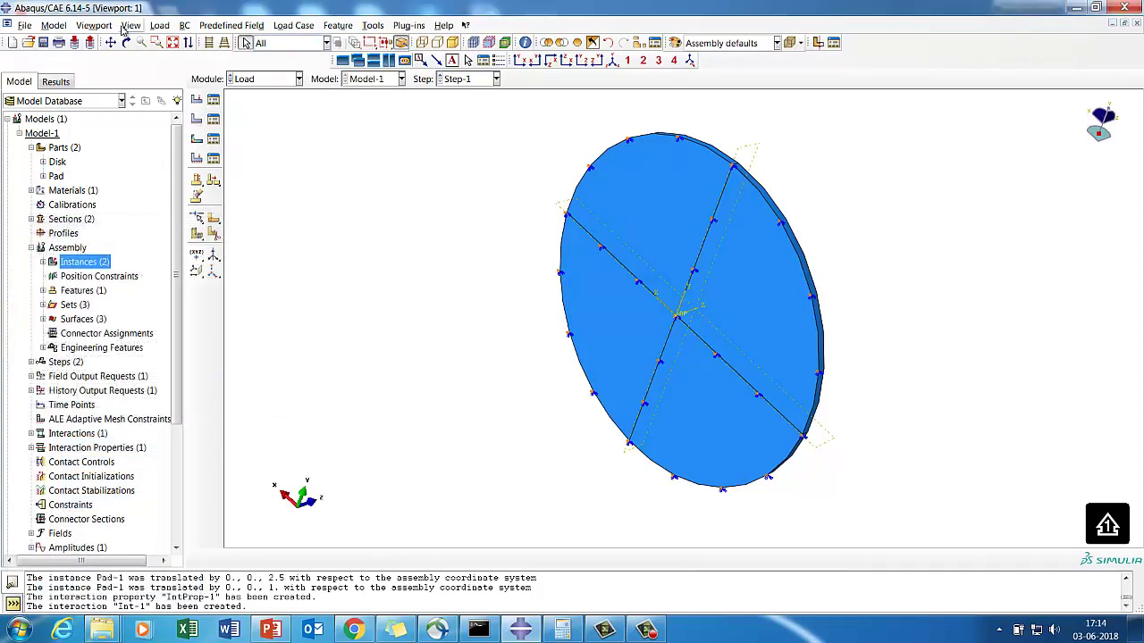
left_click(126, 42)
left_click_drag(777, 329, 751, 196)
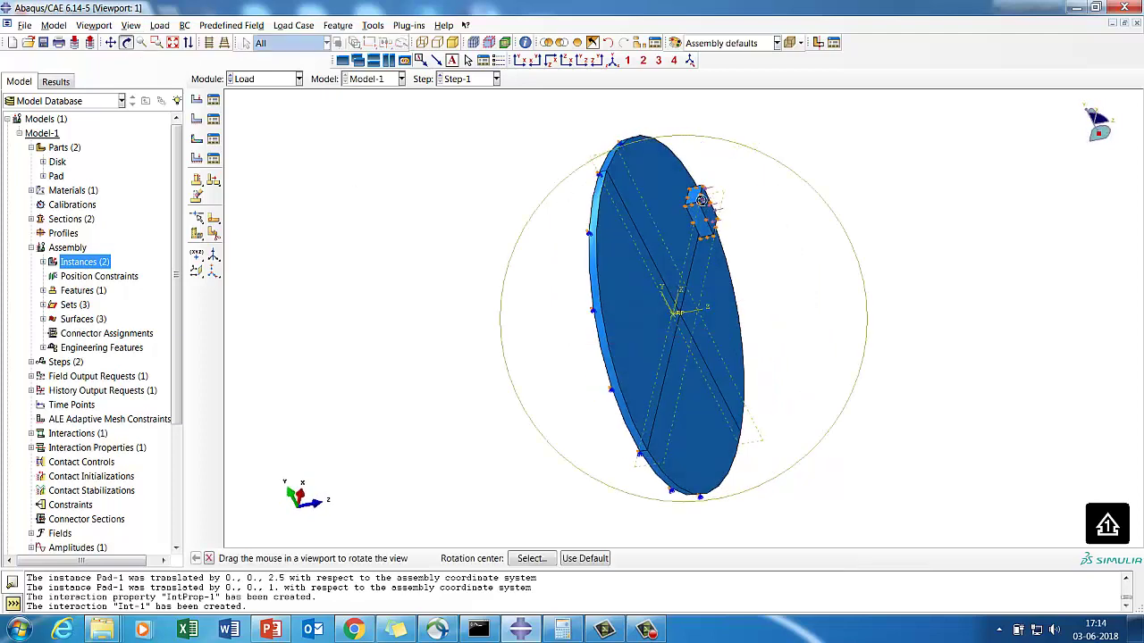
left_click_drag(607, 356, 677, 323)
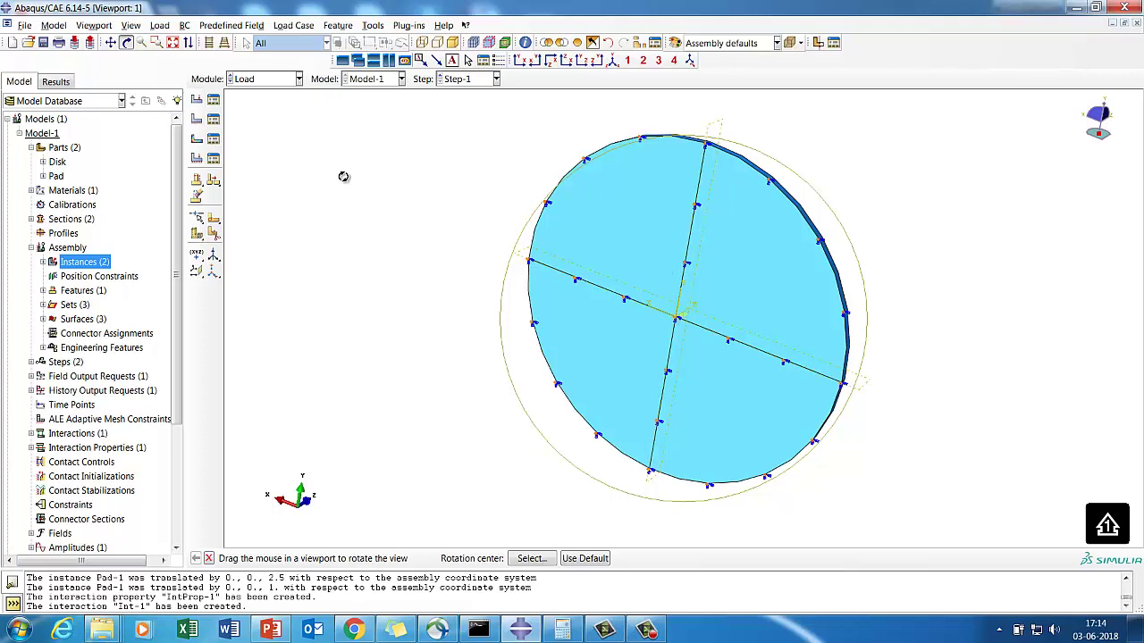
- In the Mesh module, assign the Pad part the Explicit library's linear Coupled Temperature-Displacement hex element type (C3D8T)
left_click(258, 80)
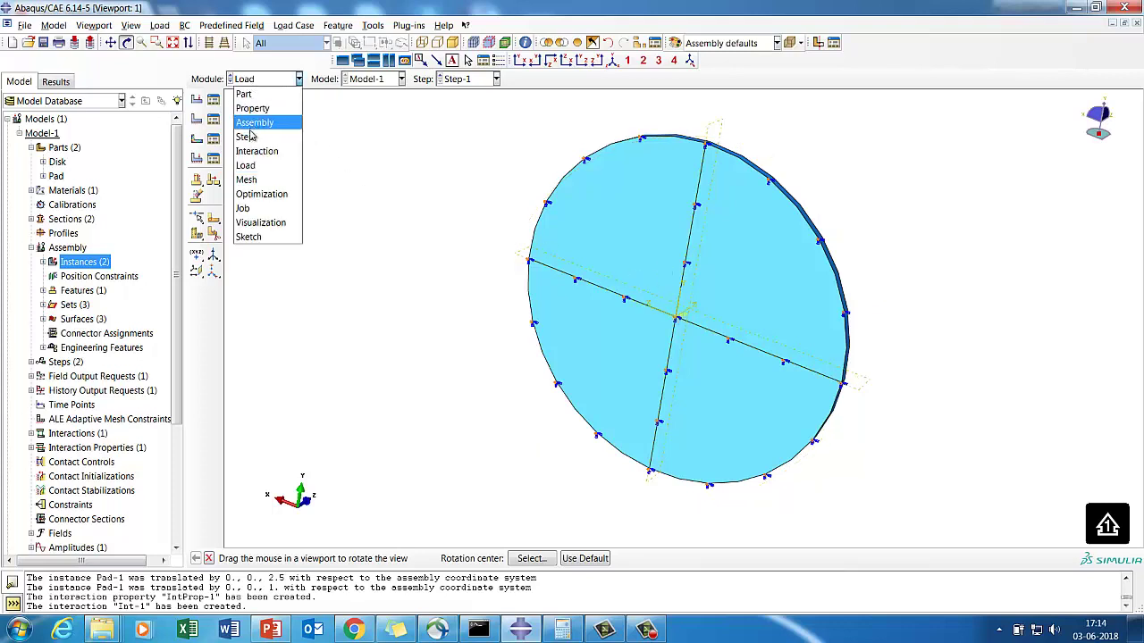
left_click(246, 179)
left_click(498, 78)
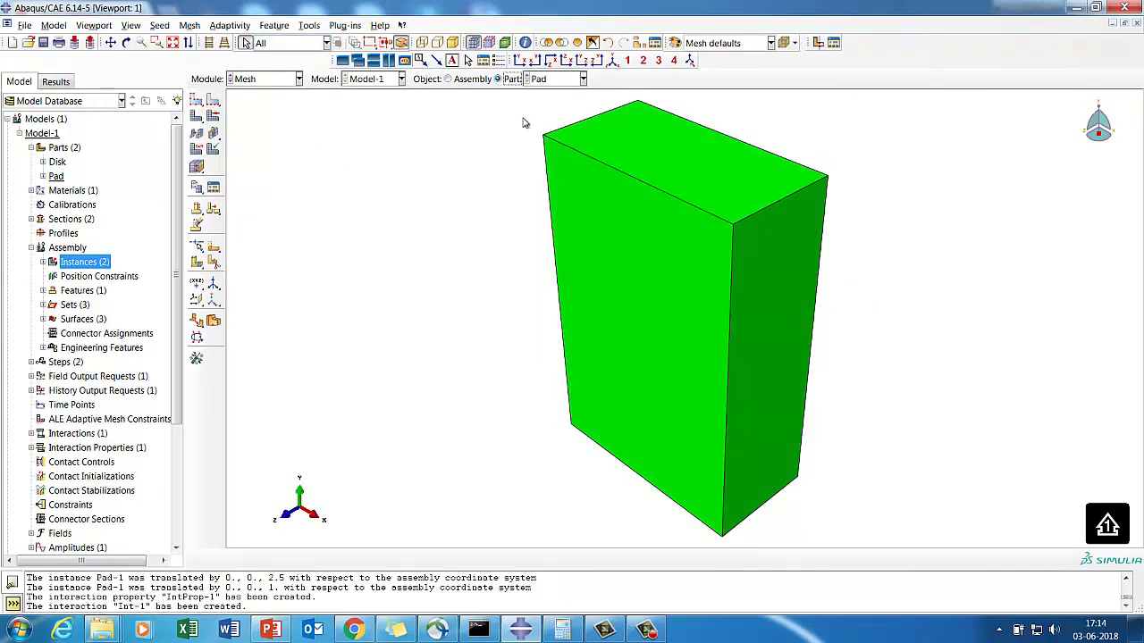
left_click(196, 148)
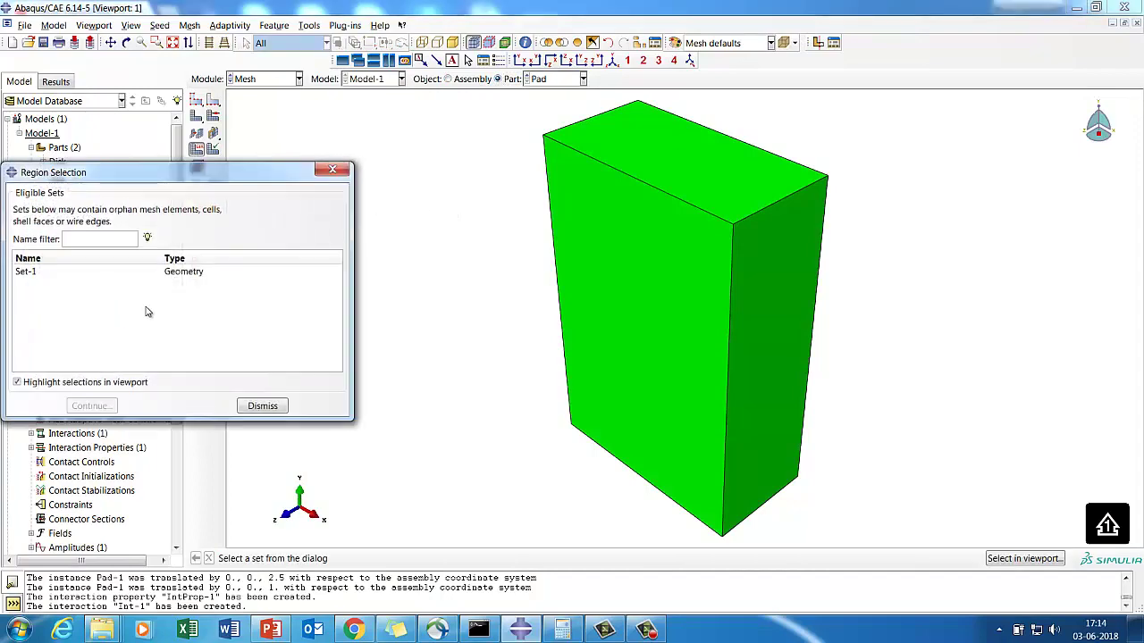
left_click(260, 402)
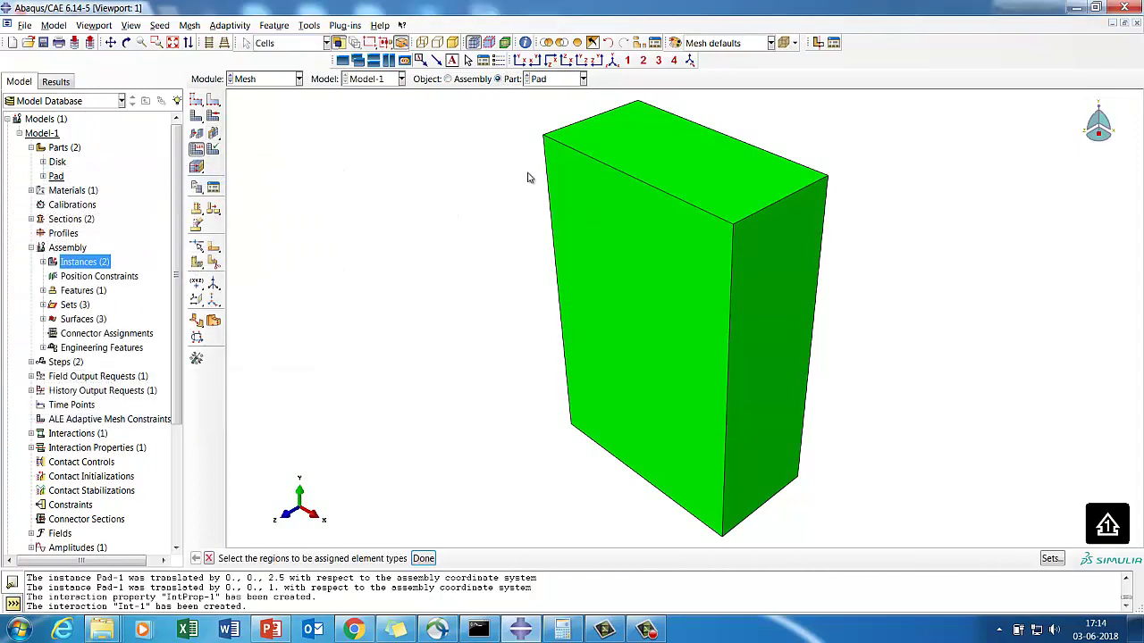
left_click_drag(457, 133, 797, 436)
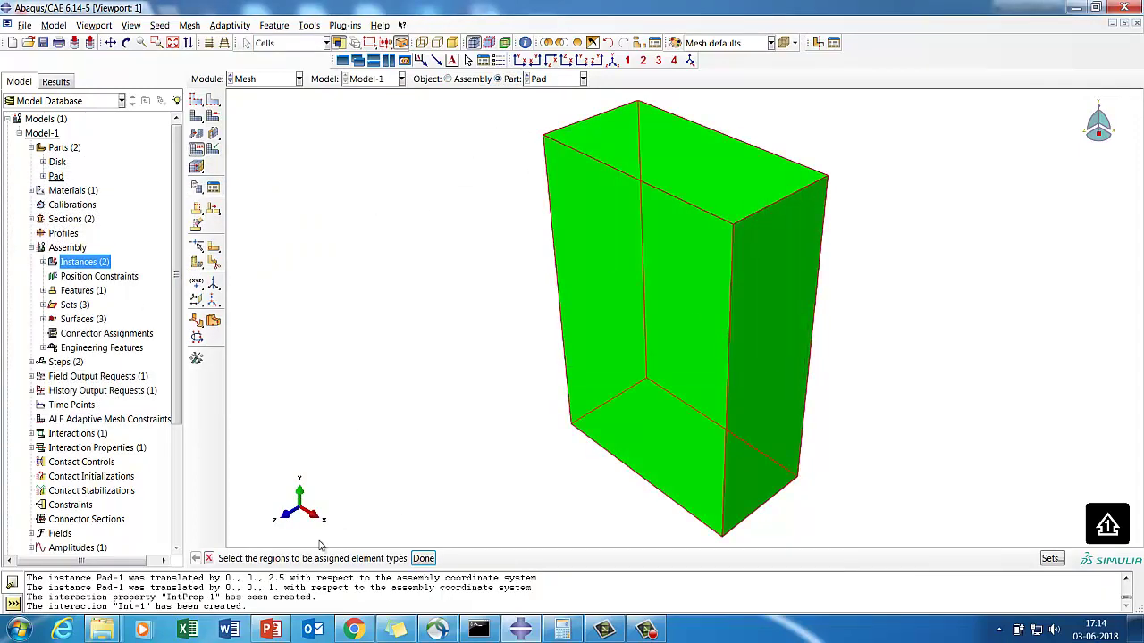
left_click(423, 558)
left_click(91, 196)
left_click(162, 239)
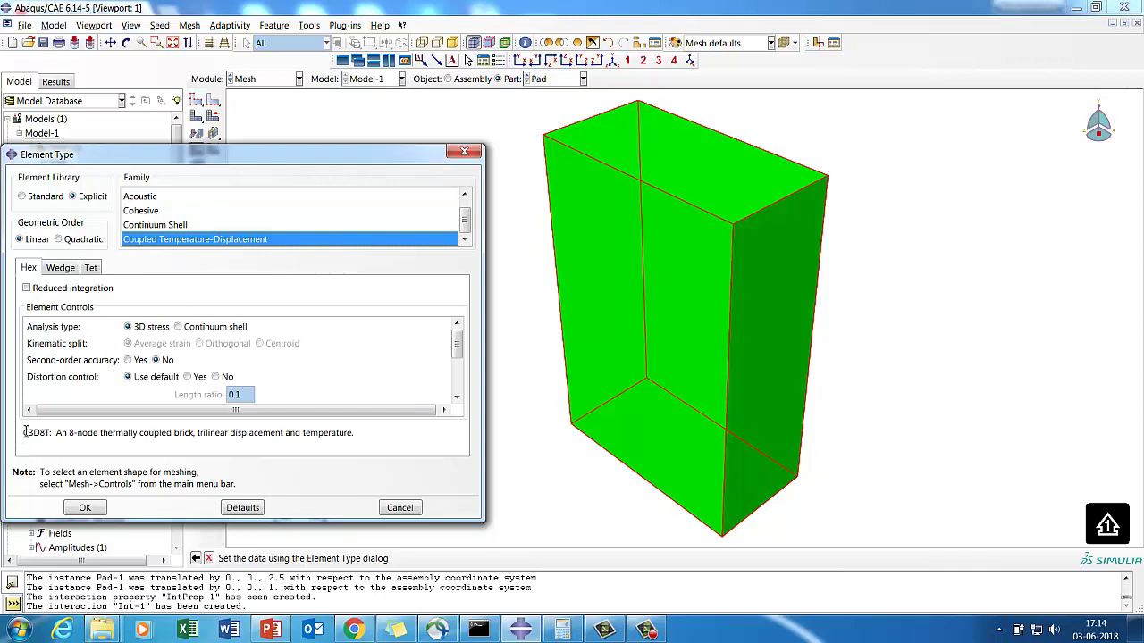
left_click(85, 508)
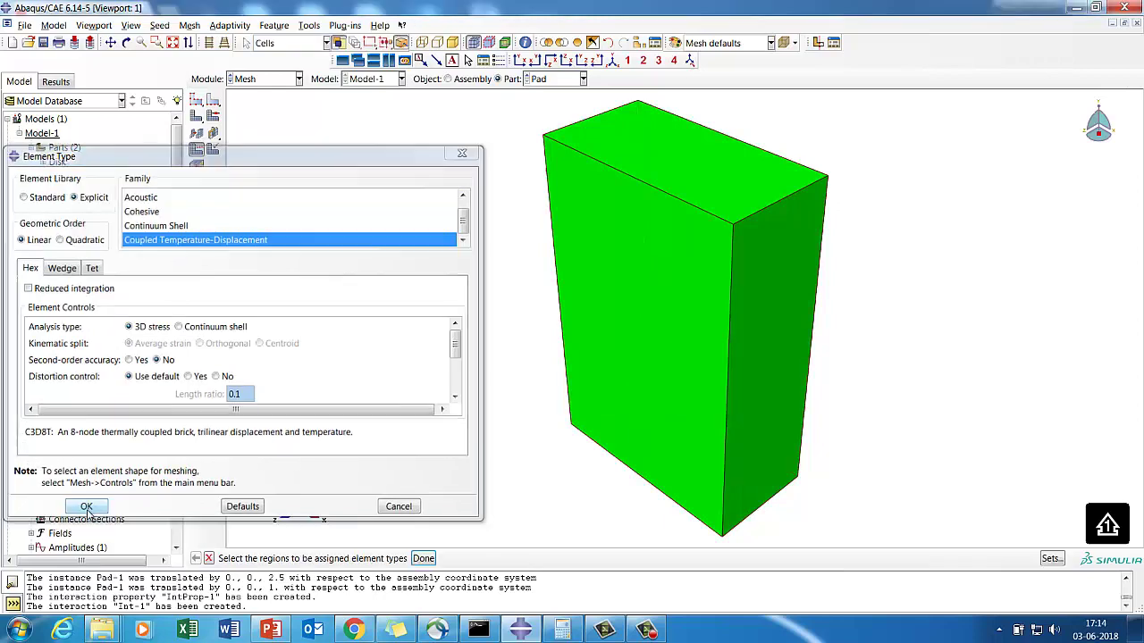
left_click(419, 560)
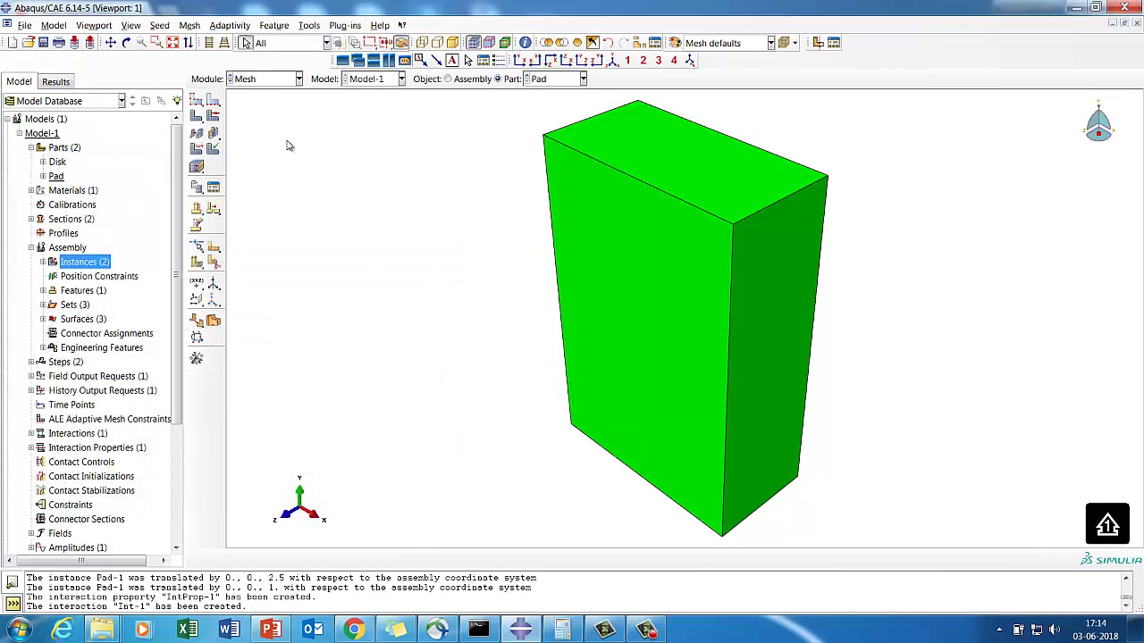
- Mesh the Pad with structured hex elements, using an approximate global seed size of 1.5
left_click(196, 117)
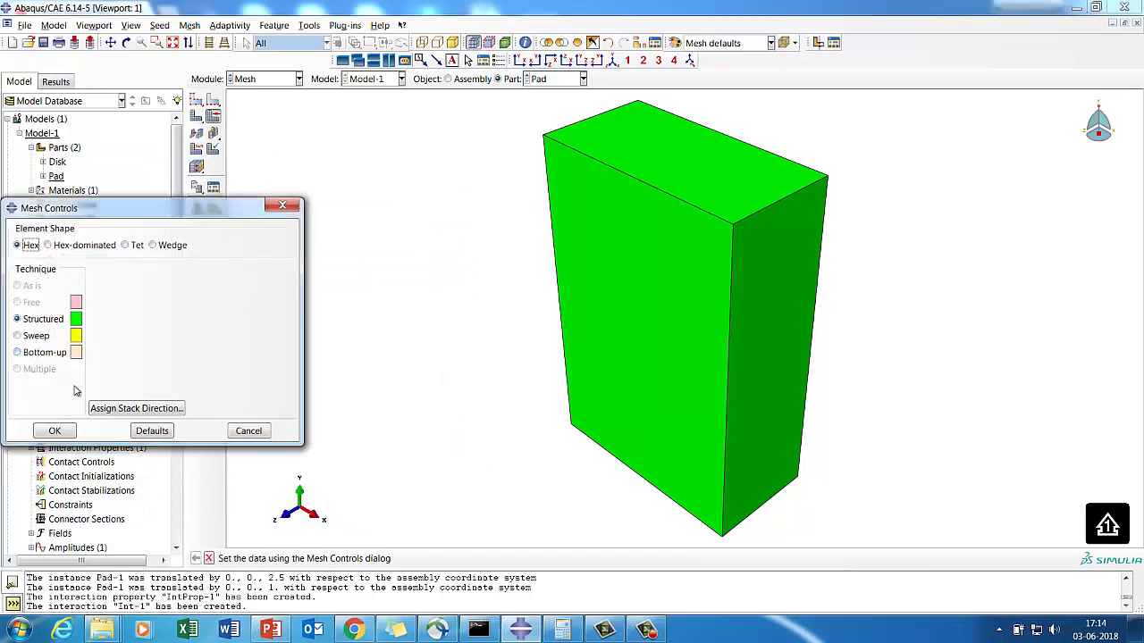
left_click(54, 431)
left_click(196, 101)
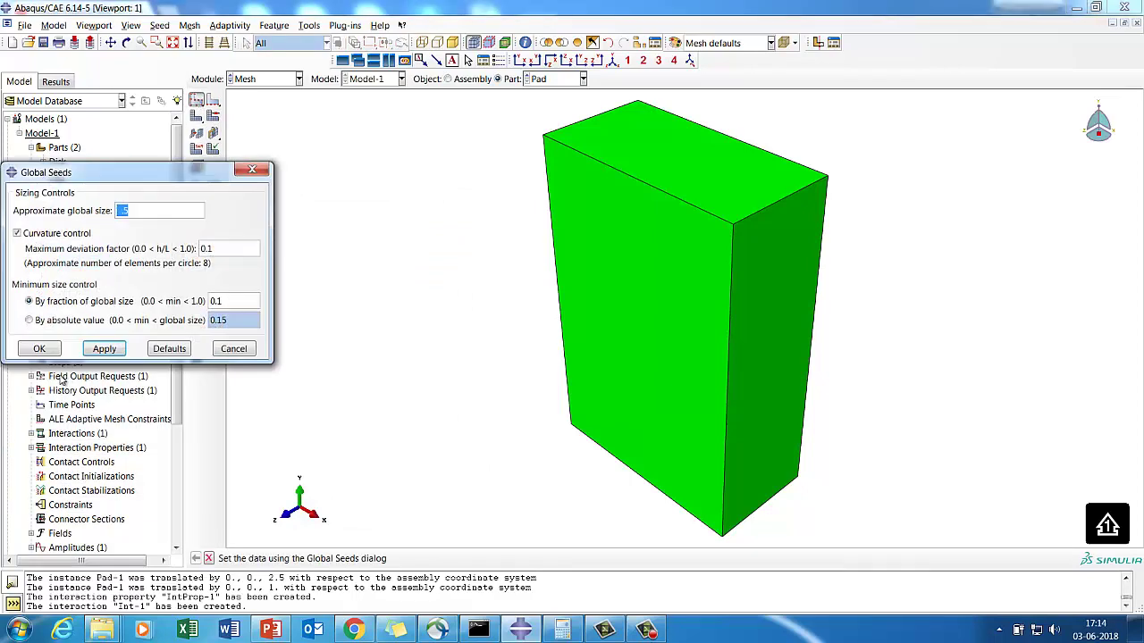
left_click(39, 349)
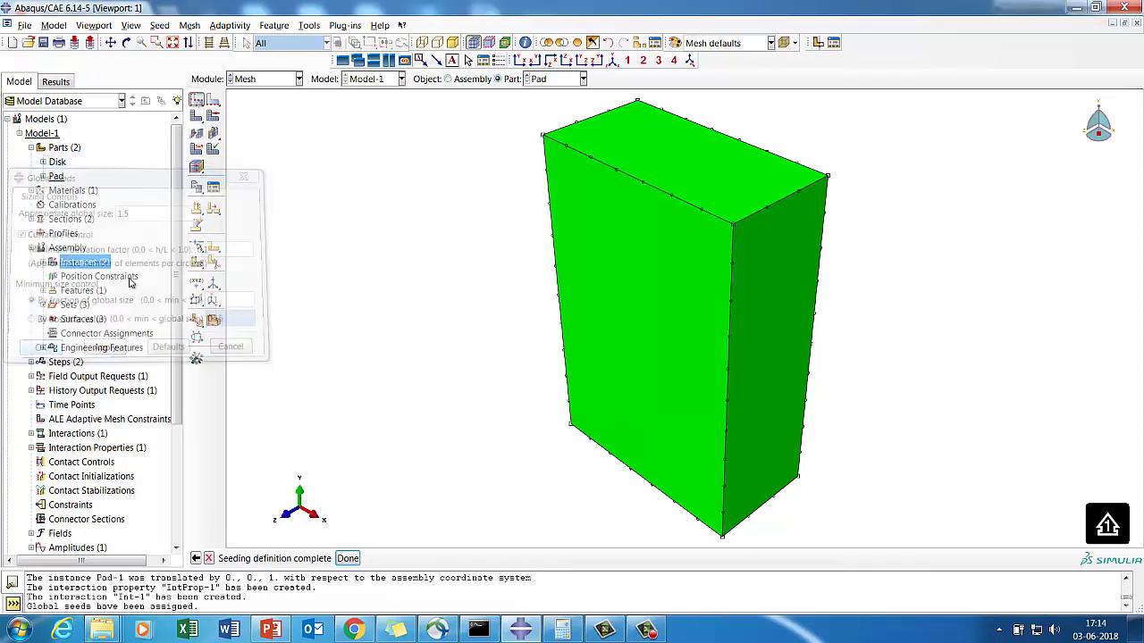
left_click(197, 133)
left_click(314, 558)
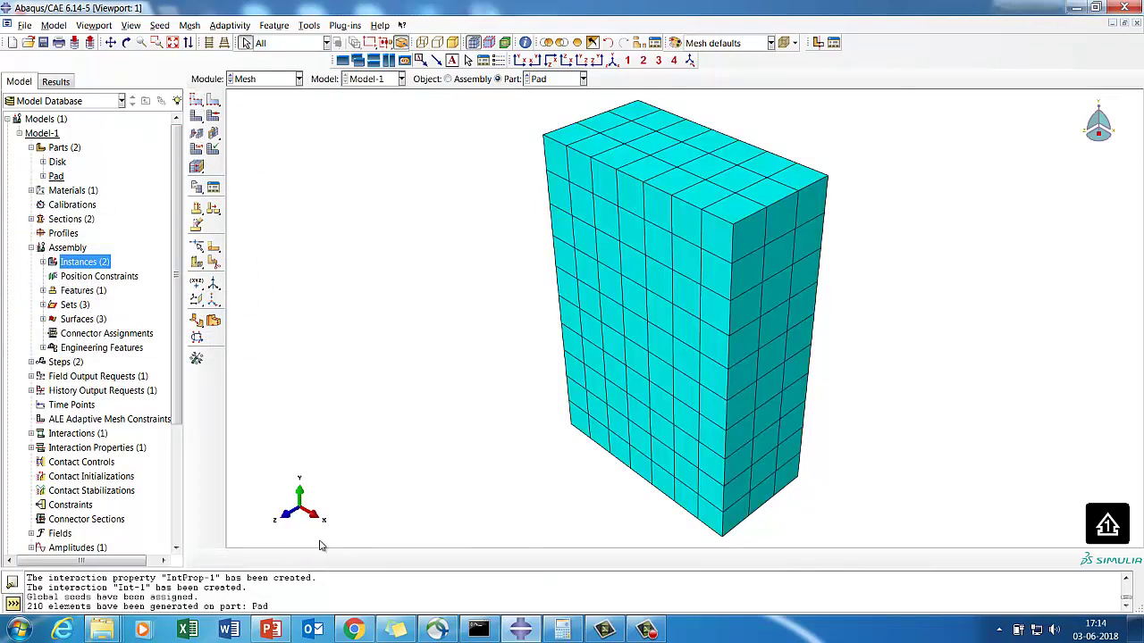
- Switch to the Disk part and assign all its cells the Explicit linear Coupled Temperature-Displacement hex element type (C3D8T)
left_click(542, 78)
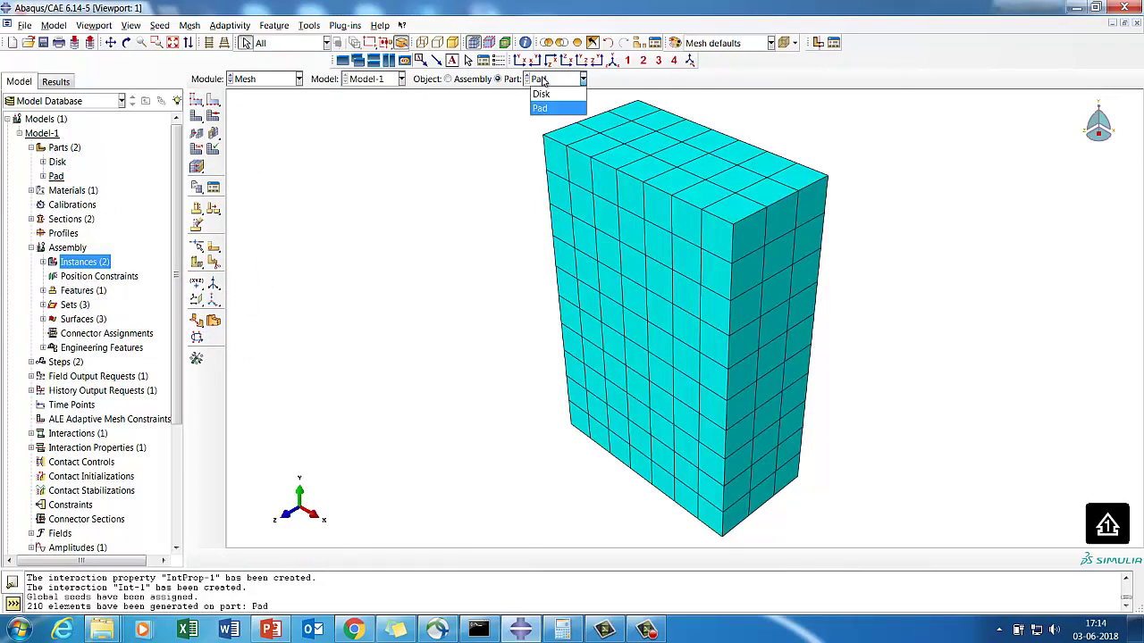
left_click(541, 93)
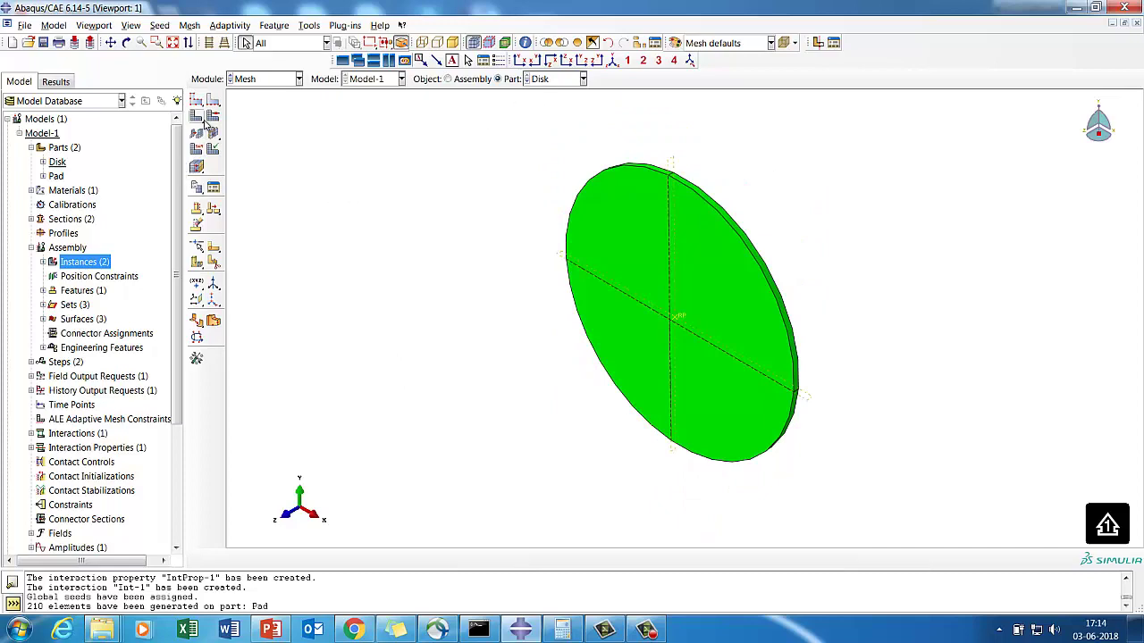
left_click(197, 149)
left_click_drag(448, 206, 961, 499)
left_click(424, 559)
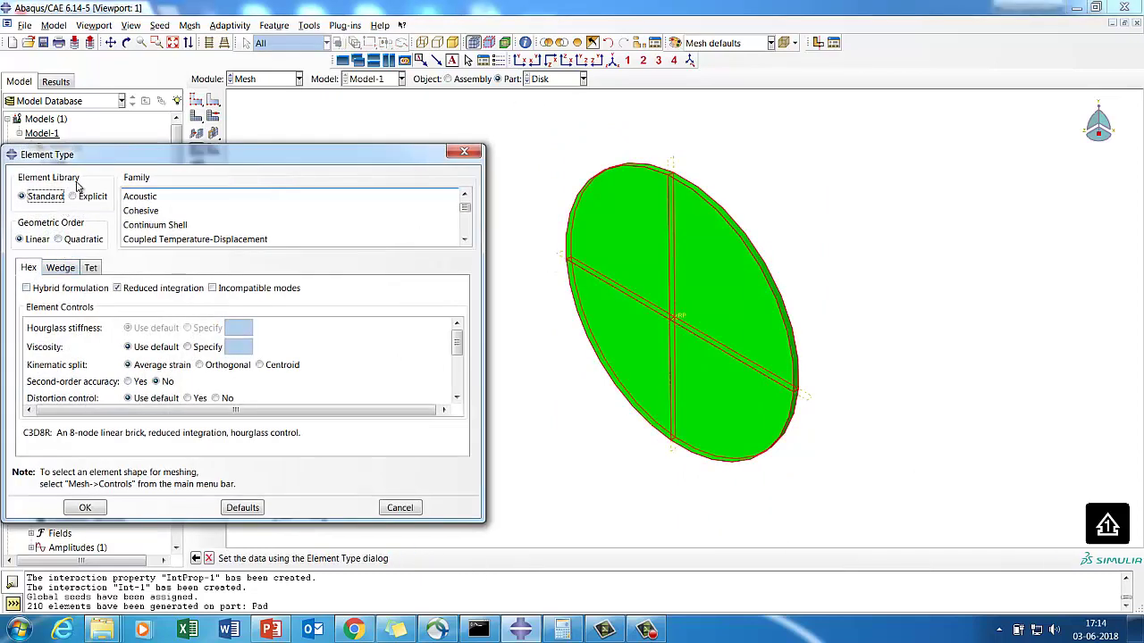
left_click(74, 197)
left_click(145, 239)
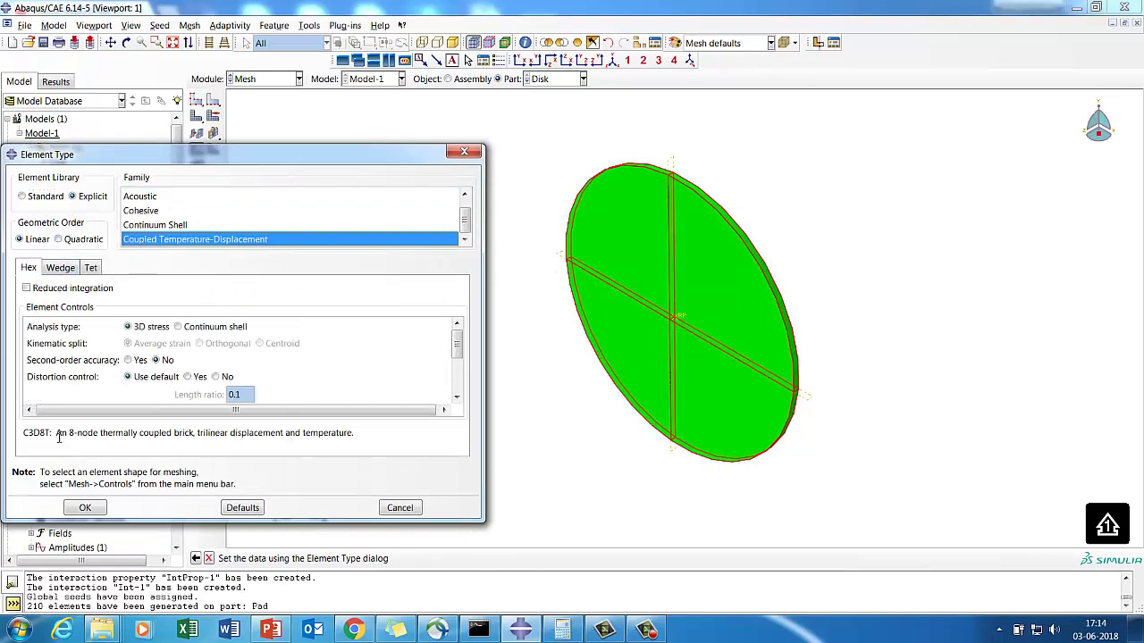
left_click(84, 508)
left_click(424, 559)
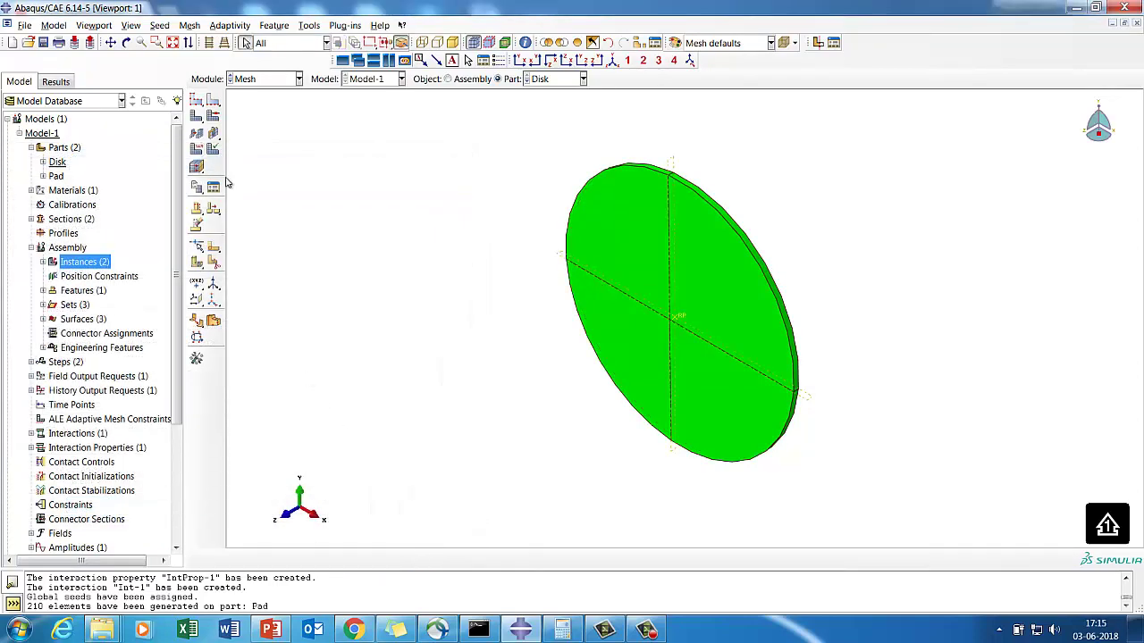
- Seed the Disk with the proposed global size and generate its mesh
left_click(196, 101)
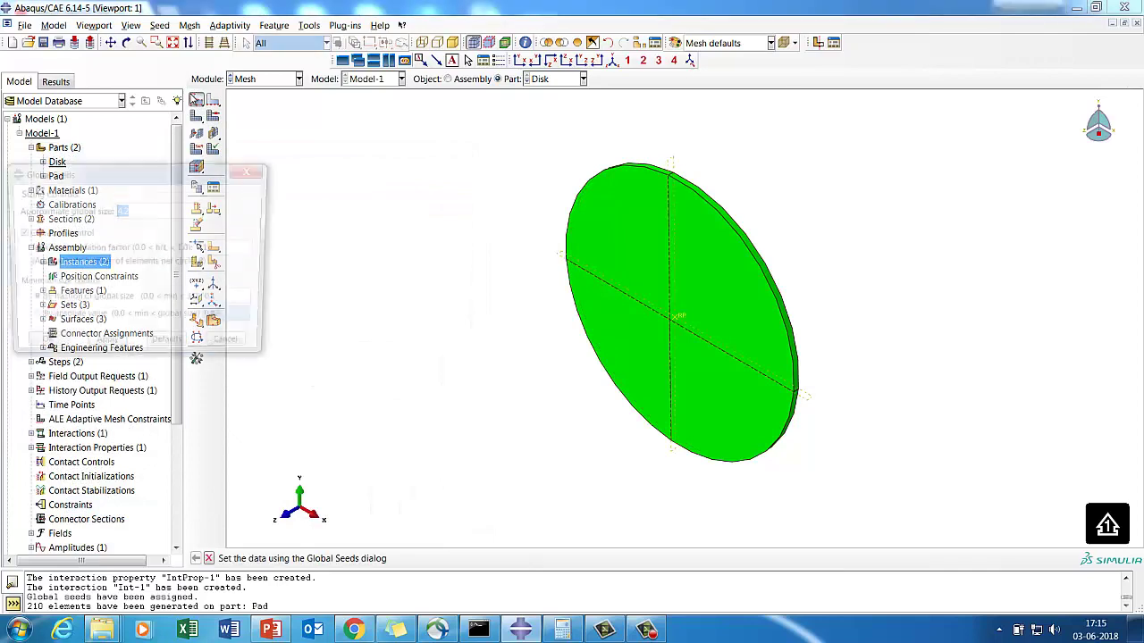
left_click(40, 348)
left_click(196, 116)
left_click(314, 559)
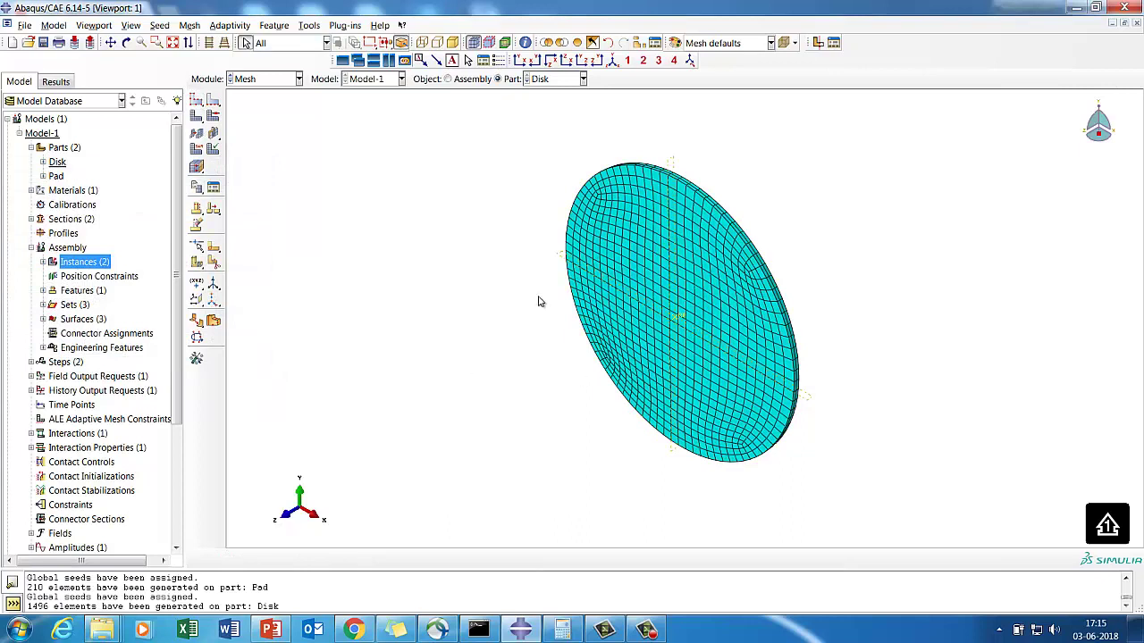
- Display the whole meshed assembly in the Mesh module, oriented with the pad side of the disk in view
left_click(263, 82)
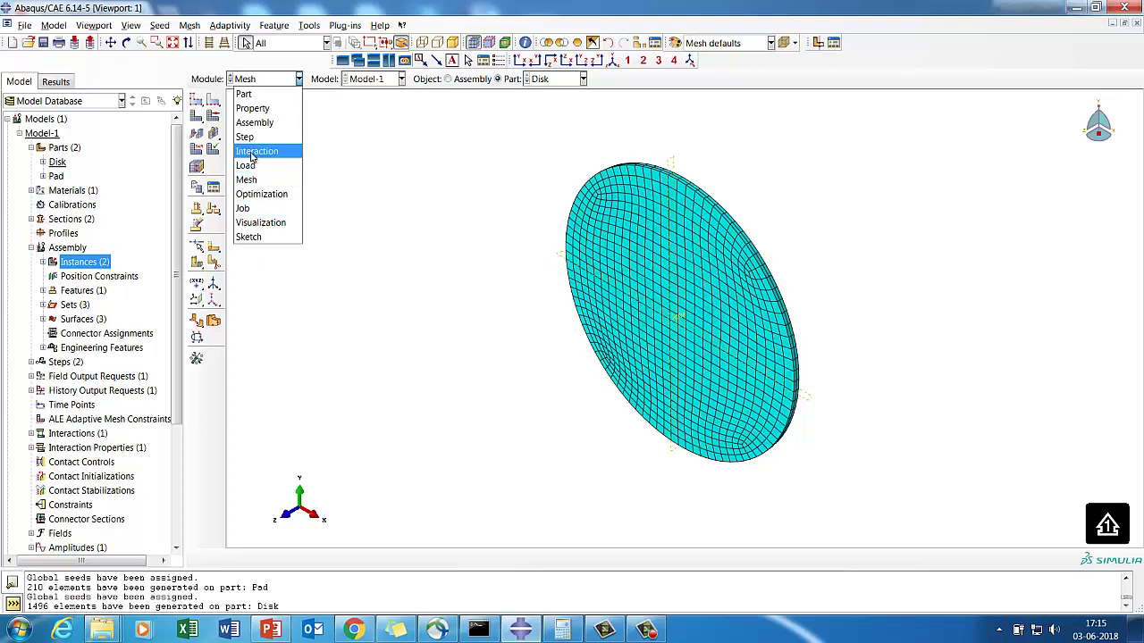
left_click(255, 122)
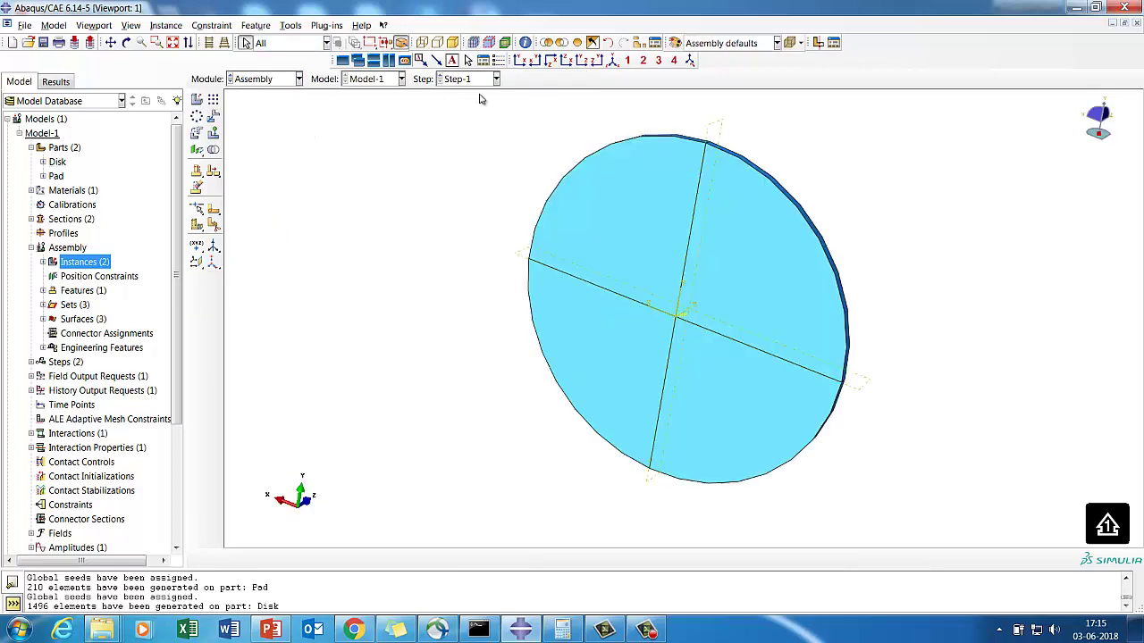
left_click(255, 81)
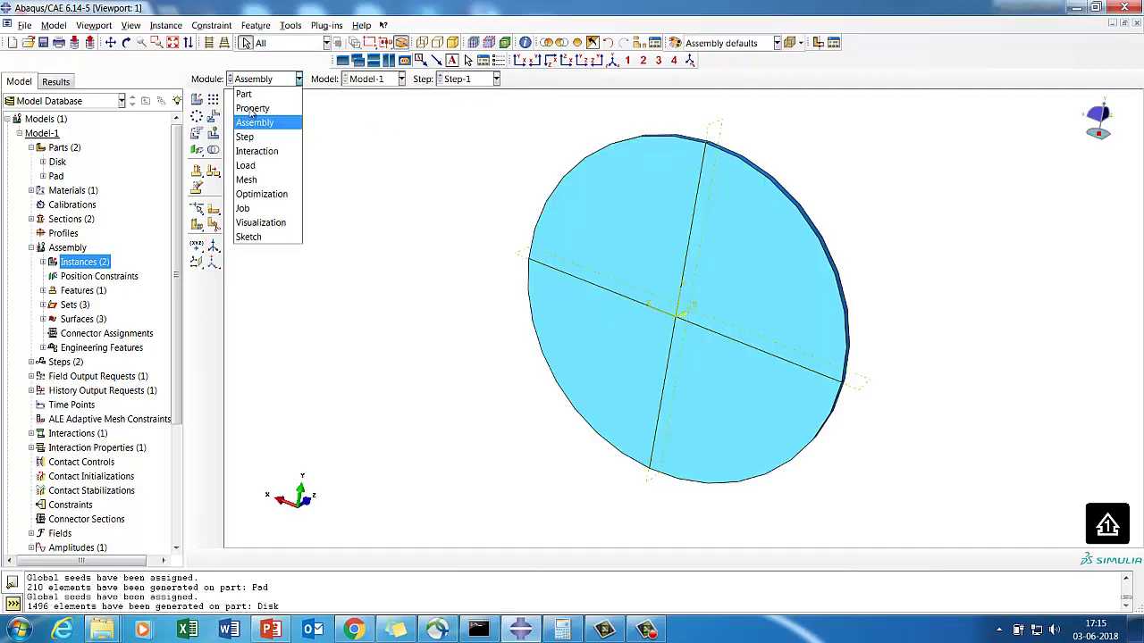
left_click(254, 178)
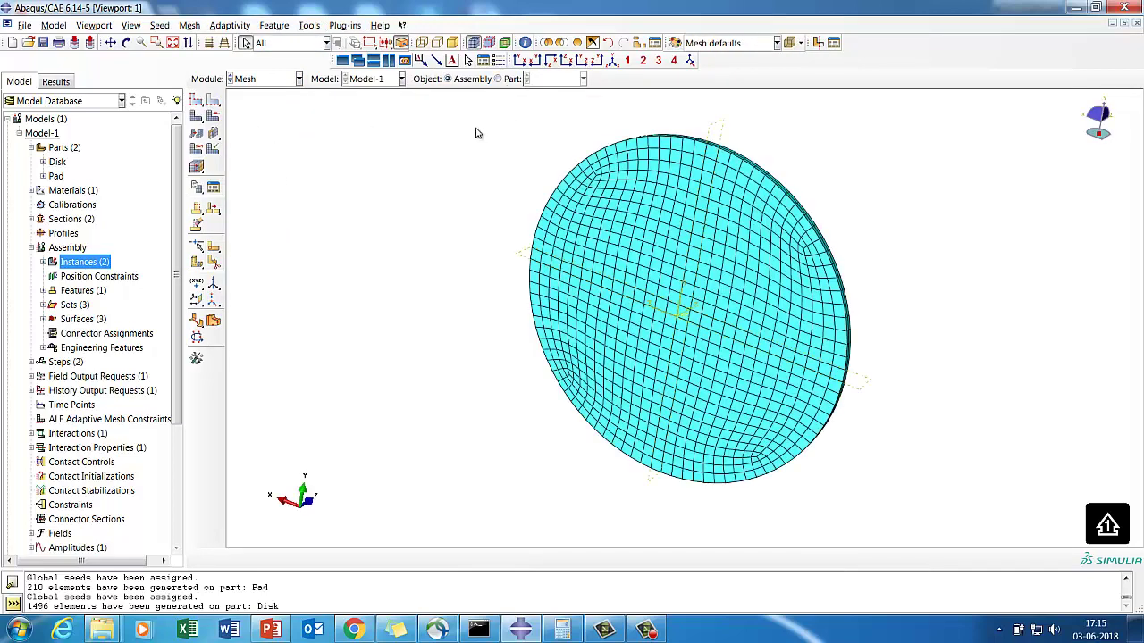
left_click(126, 42)
left_click_drag(983, 317, 741, 253)
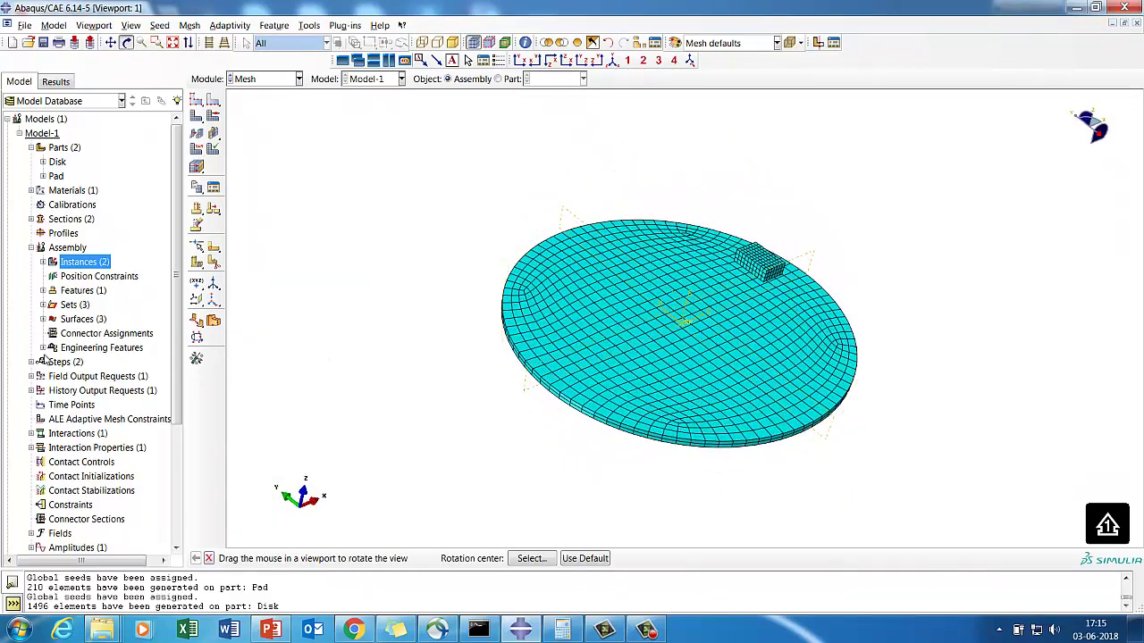
- Create an assembly node set named All_Nodes containing every node of the disk and the pad
left_click(77, 305)
right_click(78, 305)
left_click(110, 322)
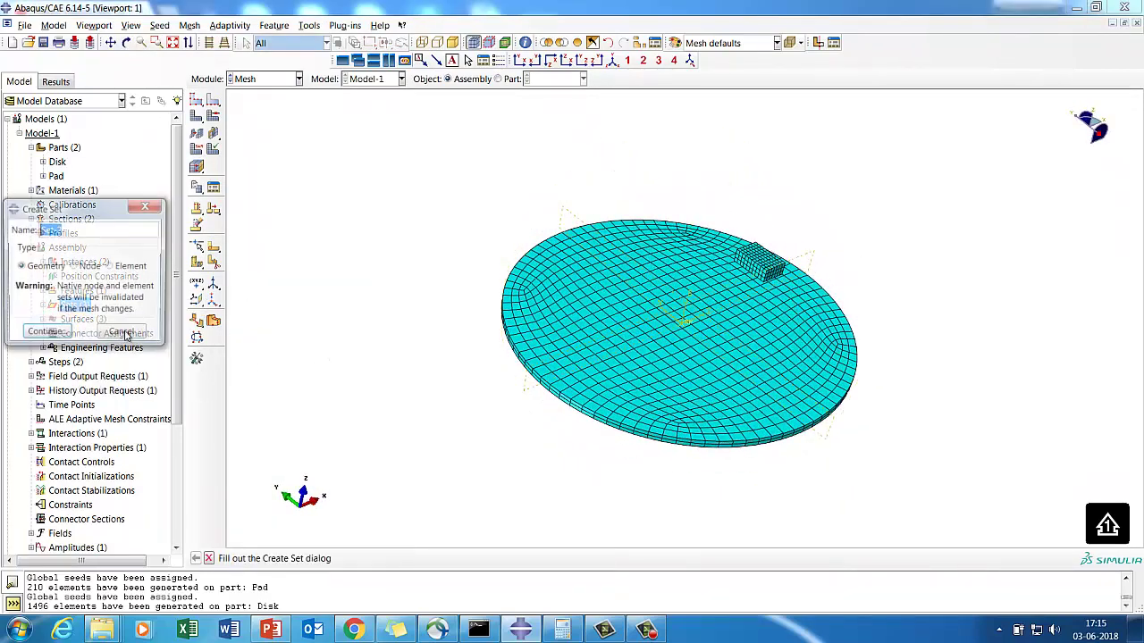
left_click(87, 267)
left_click_drag(58, 234, 5, 224)
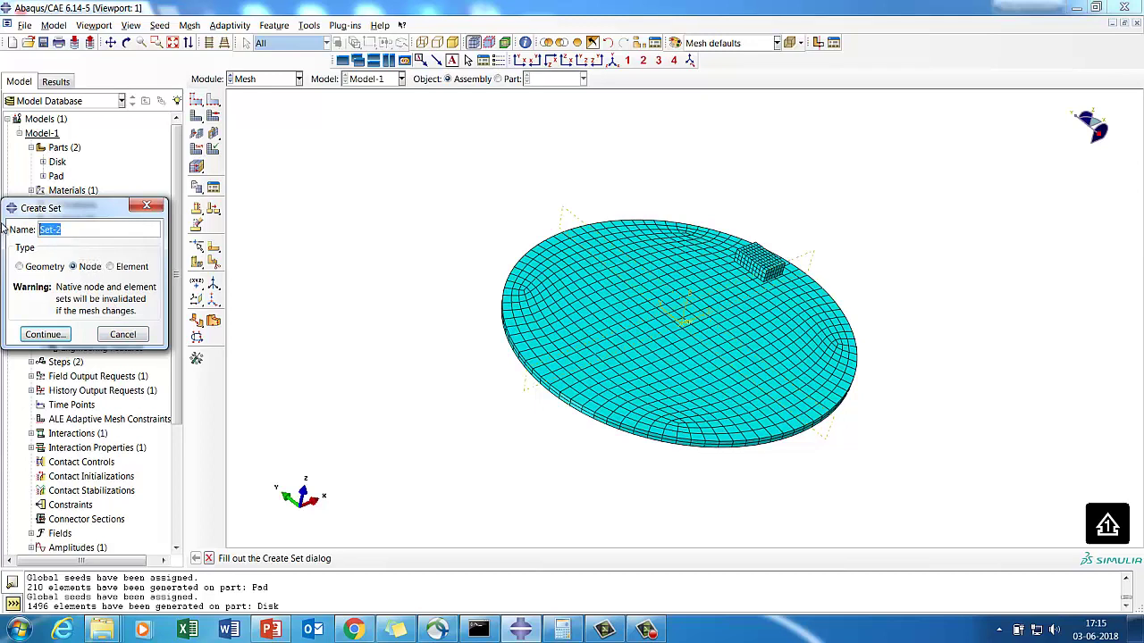
type("All_Nodes")
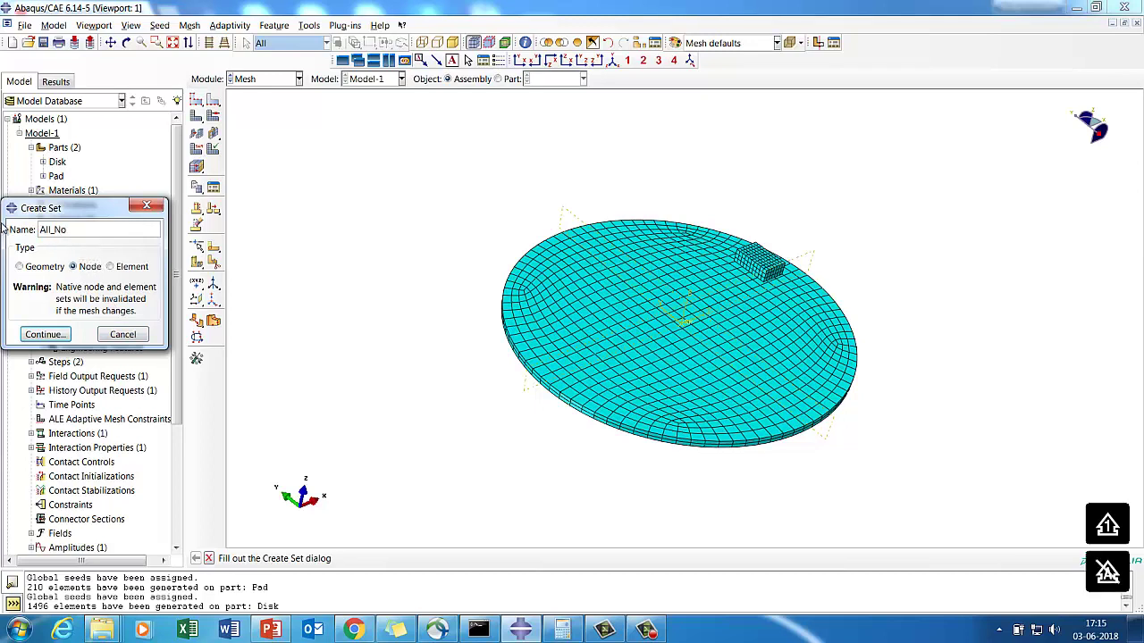
left_click(68, 335)
left_click_drag(405, 167, 980, 499)
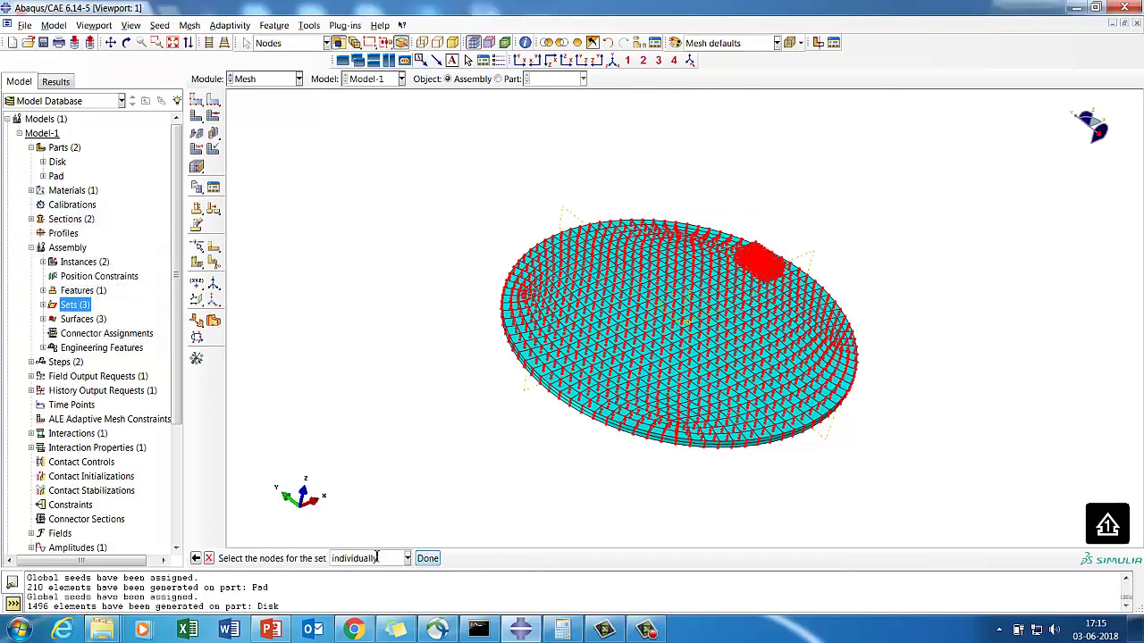
left_click(427, 559)
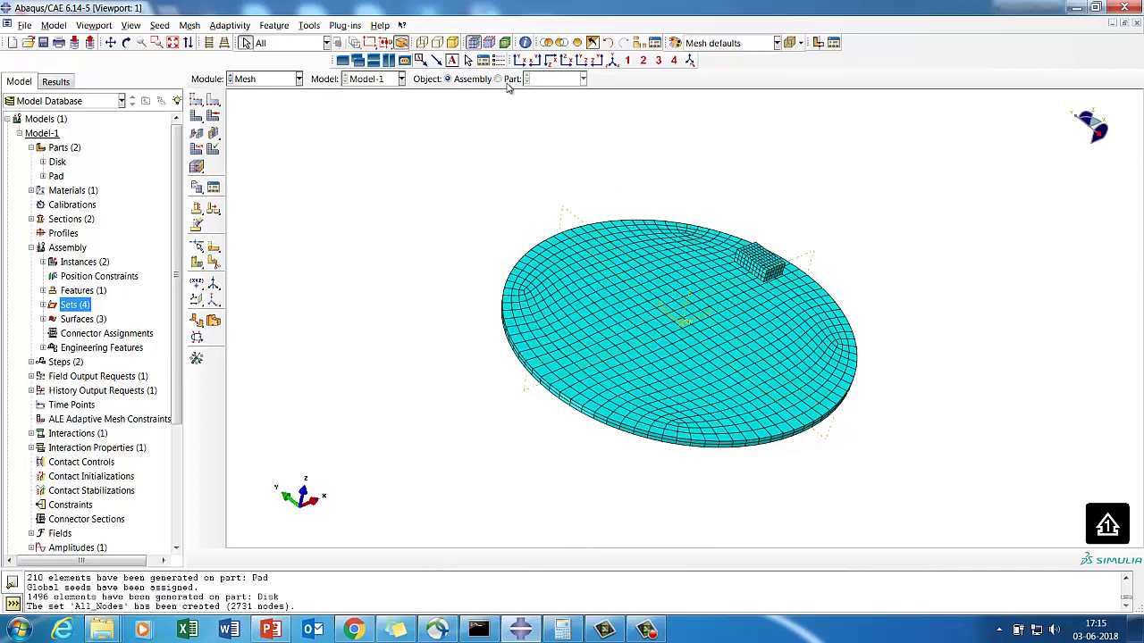
- Create an assembly node set named Centre from the nodes at the centre of the disk, selected in the XY view
left_click(581, 60)
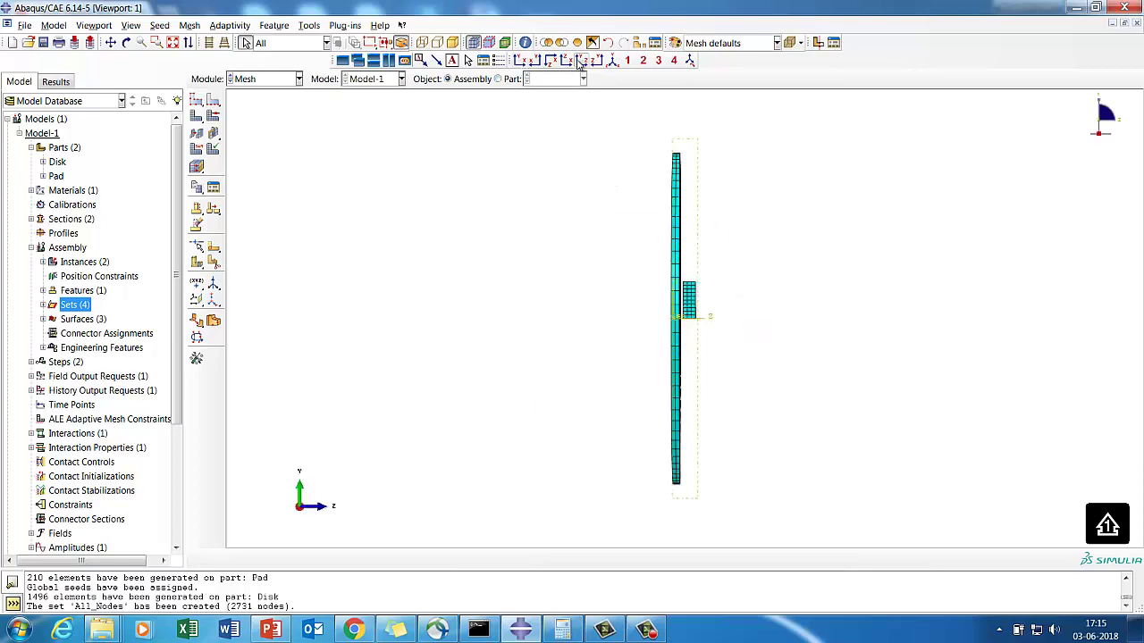
left_click(519, 60)
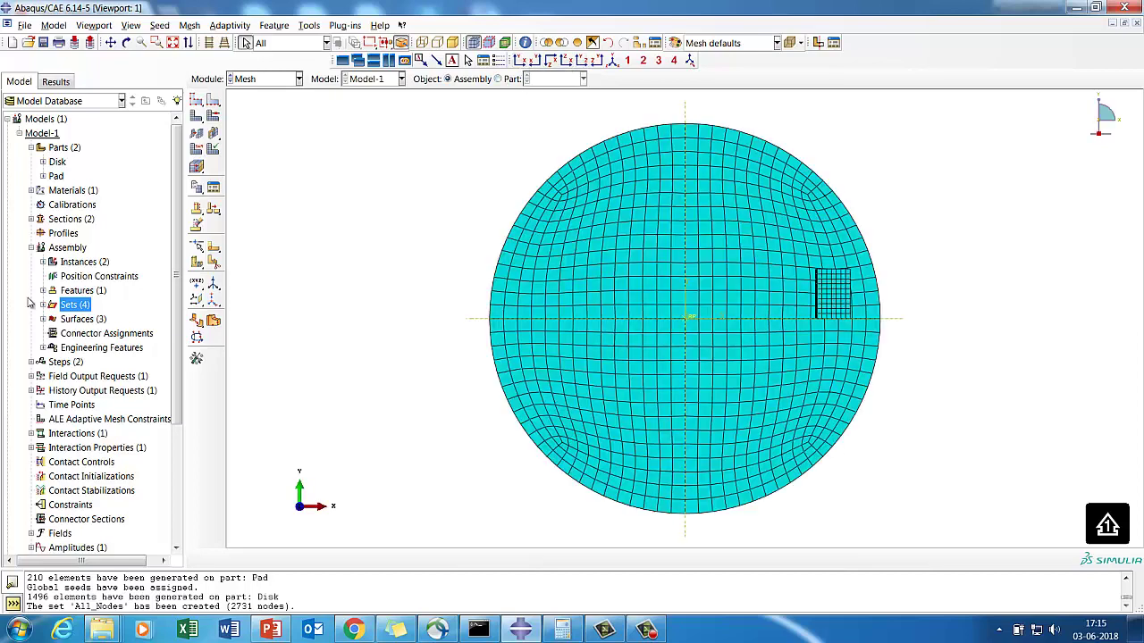
right_click(78, 305)
left_click(106, 329)
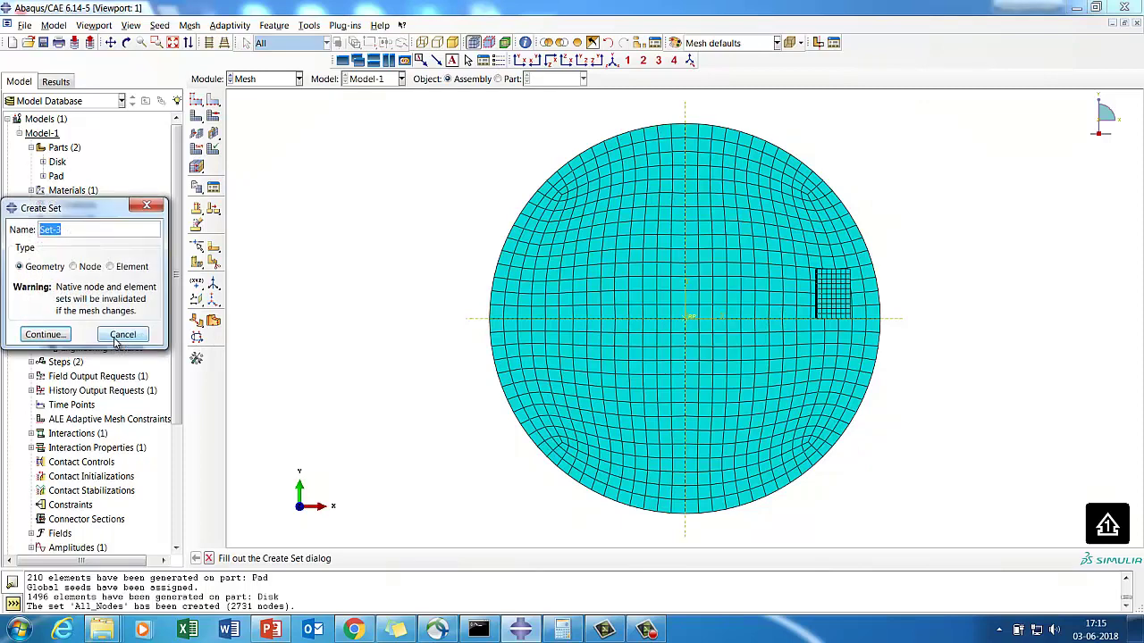
left_click(73, 266)
left_click_drag(64, 237, 24, 233)
type("Centre")
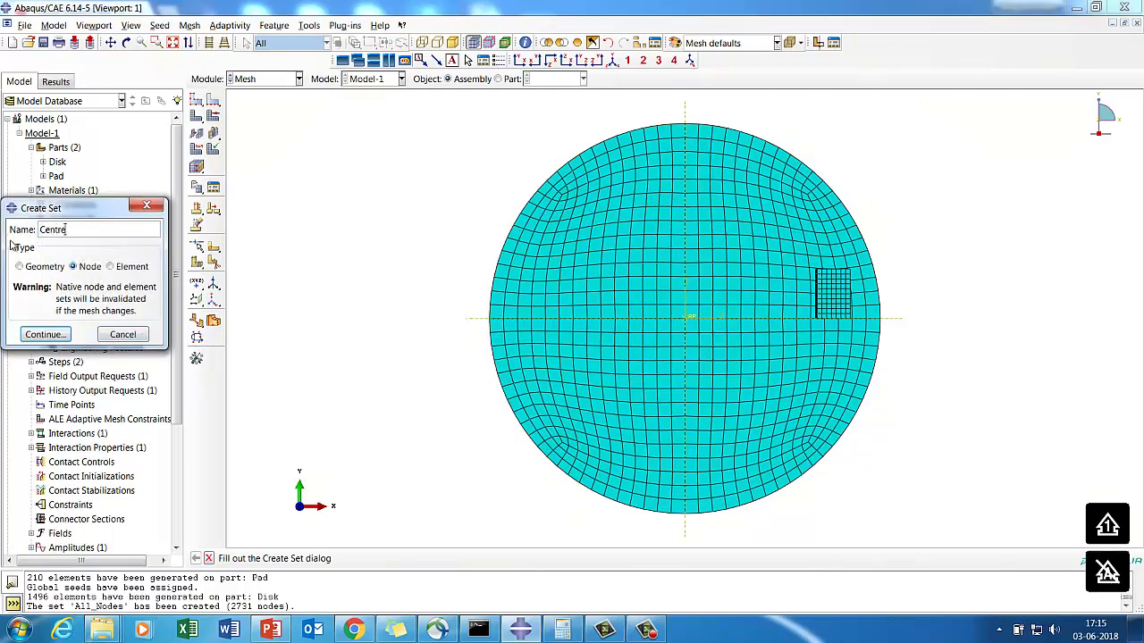
left_click(45, 335)
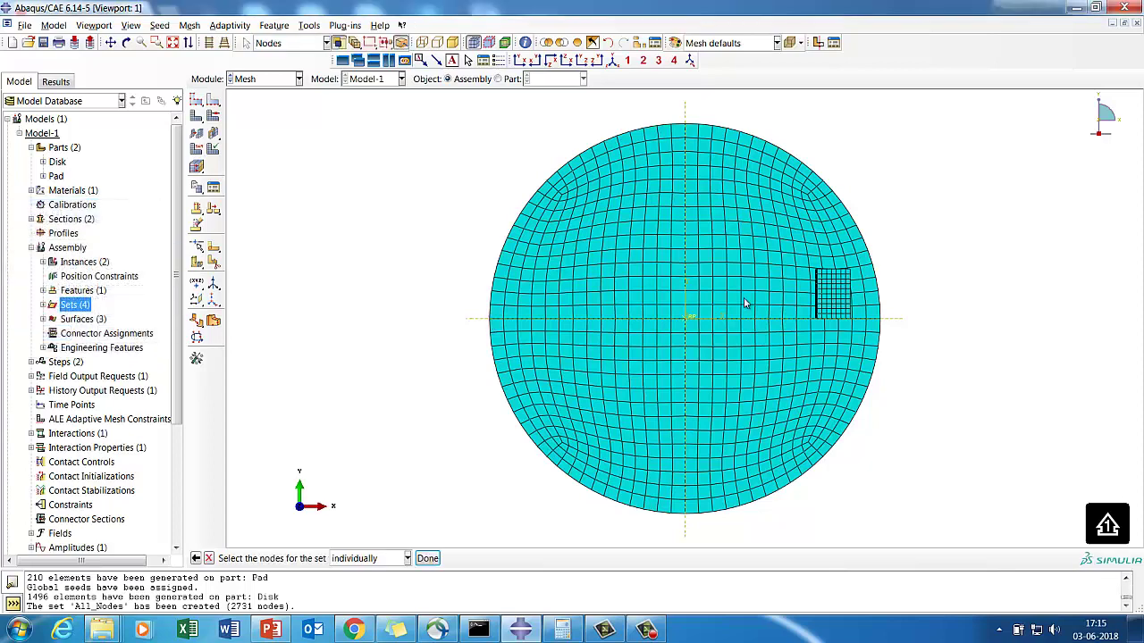
left_click_drag(690, 328, 690, 327)
left_click(428, 557)
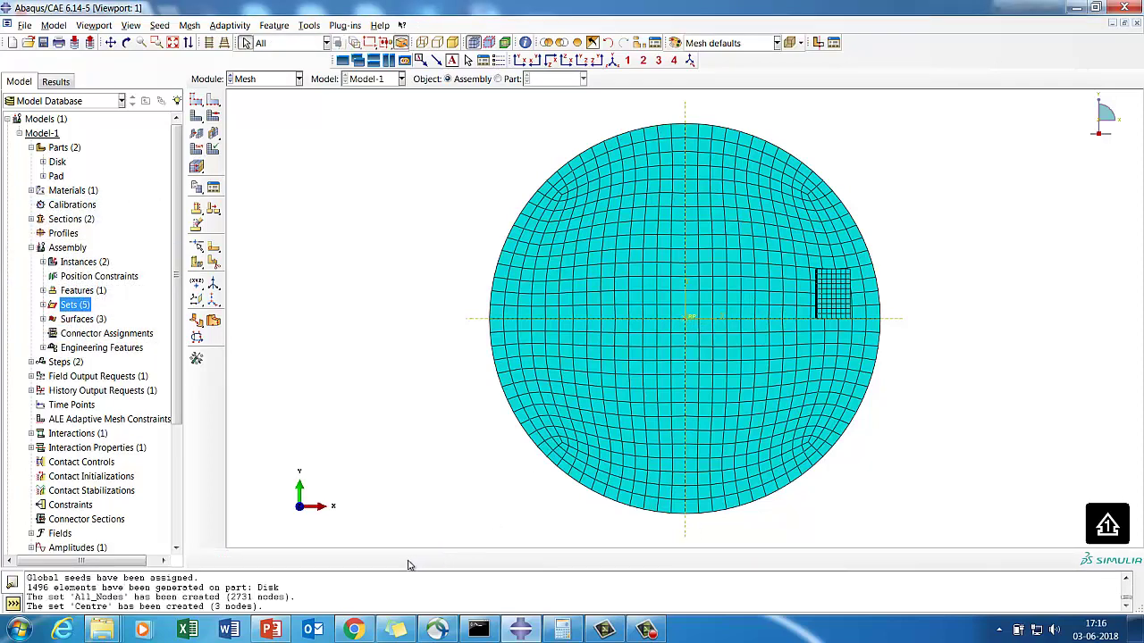
- Start a Symmetry/Antisymmetry/Encastre boundary condition named Centre in Step-1
left_click(269, 81)
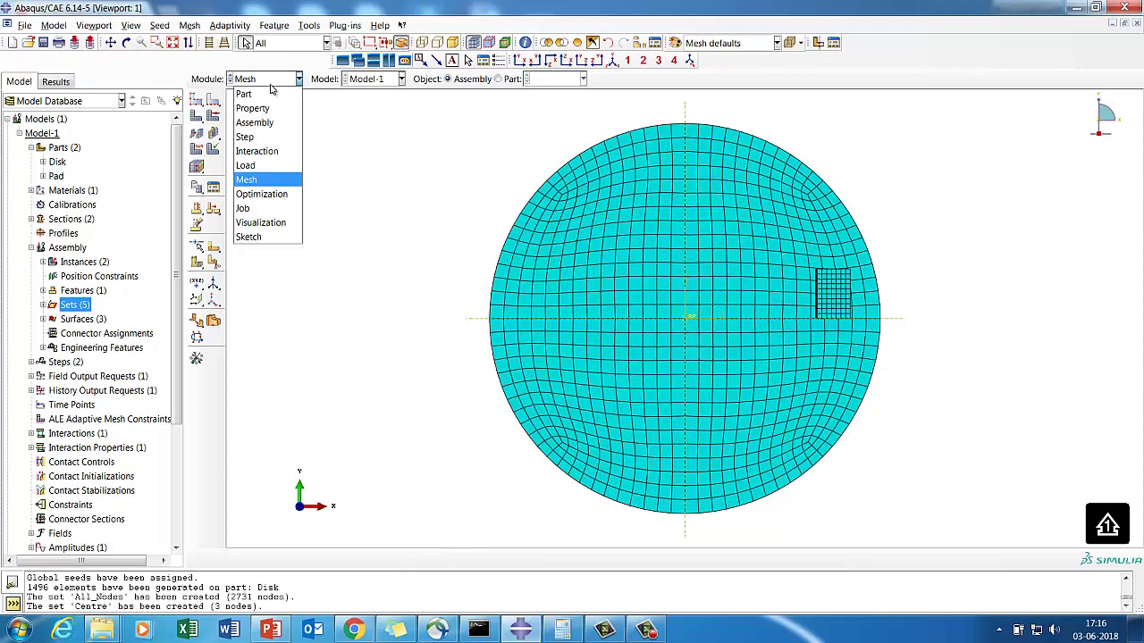
left_click(249, 165)
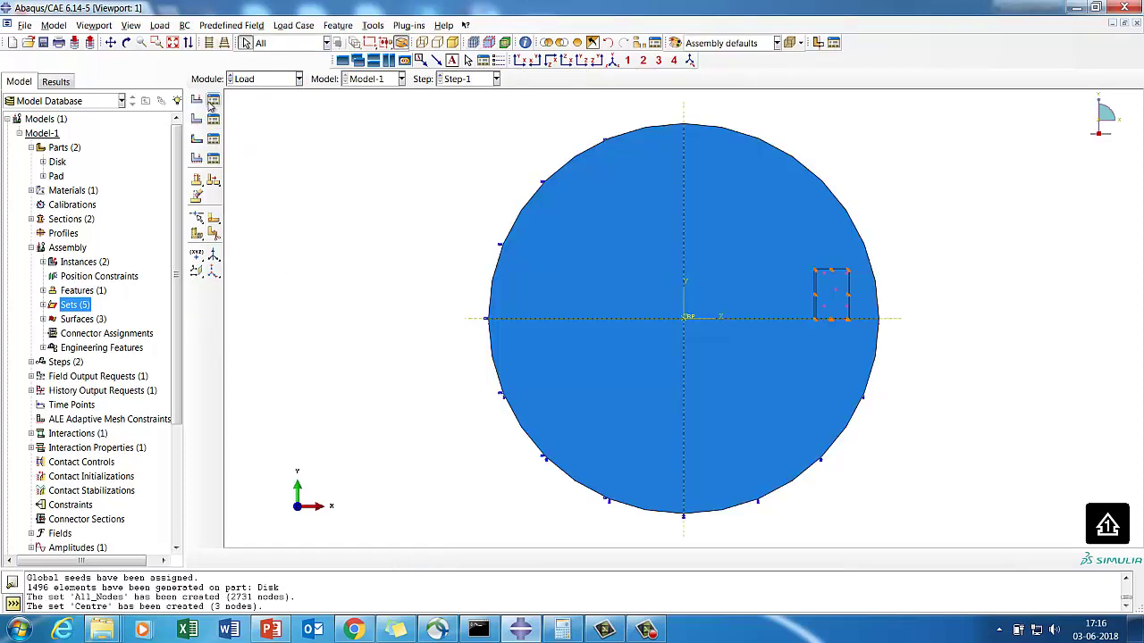
left_click(213, 119)
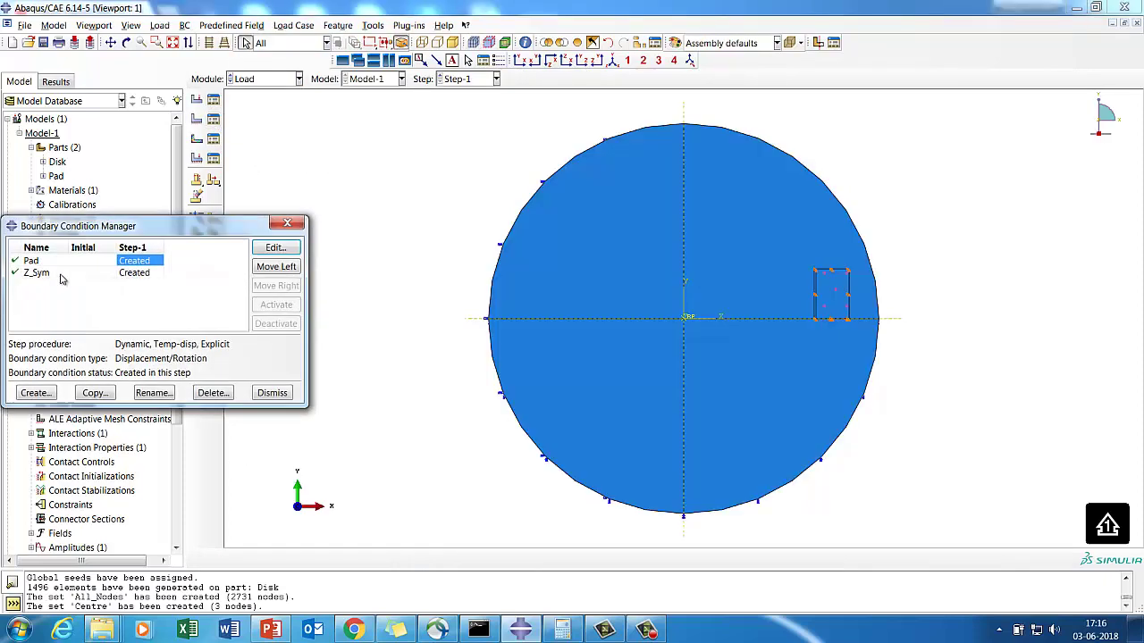
left_click(34, 393)
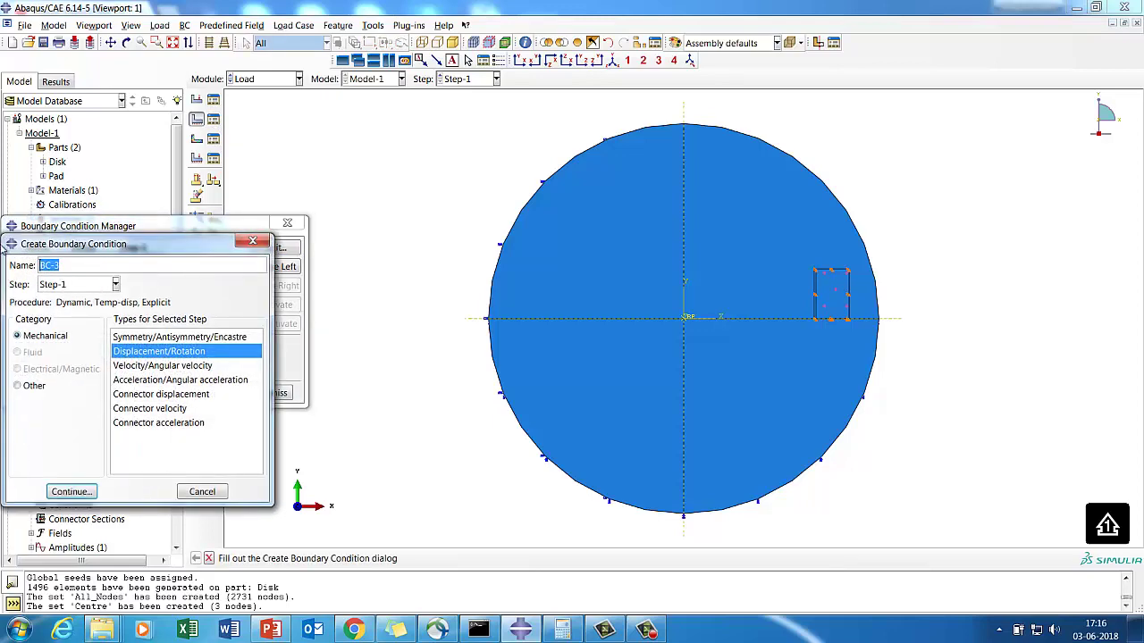
type("Centre")
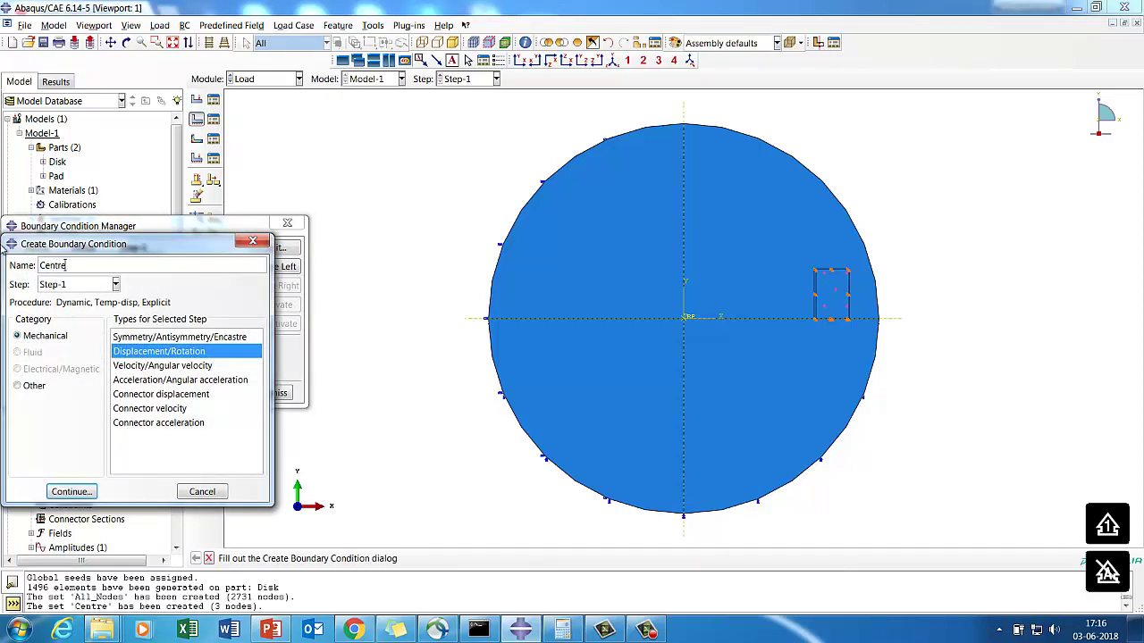
left_click(145, 339)
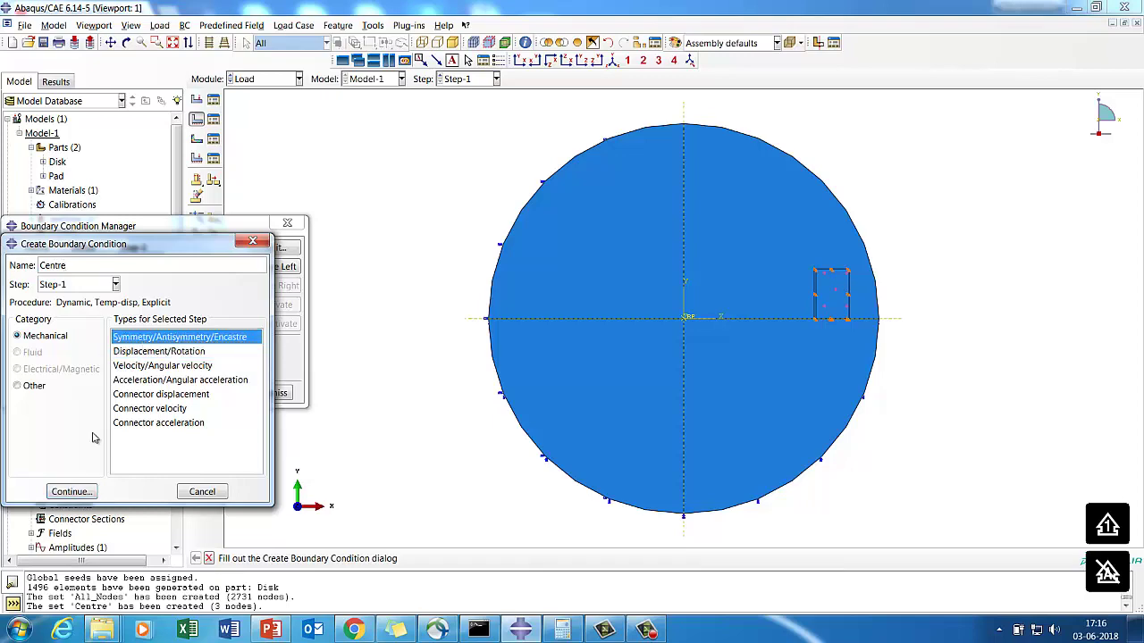
left_click(75, 493)
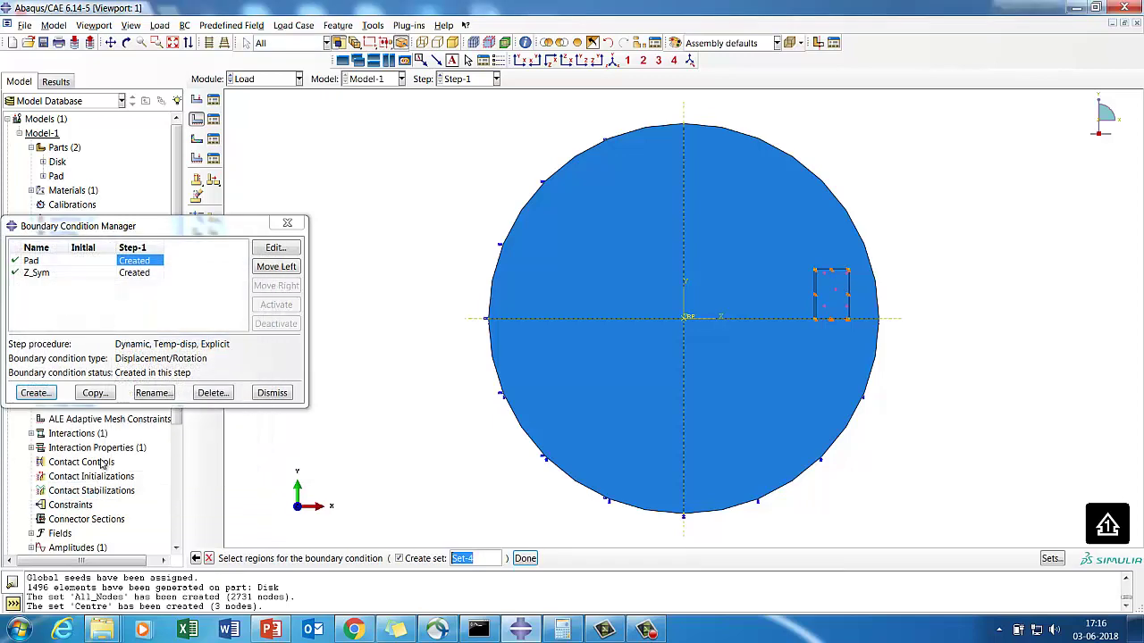
- Assign the Centre boundary condition to the Centre node set and fix it as ENCASTRE
left_click(1051, 558)
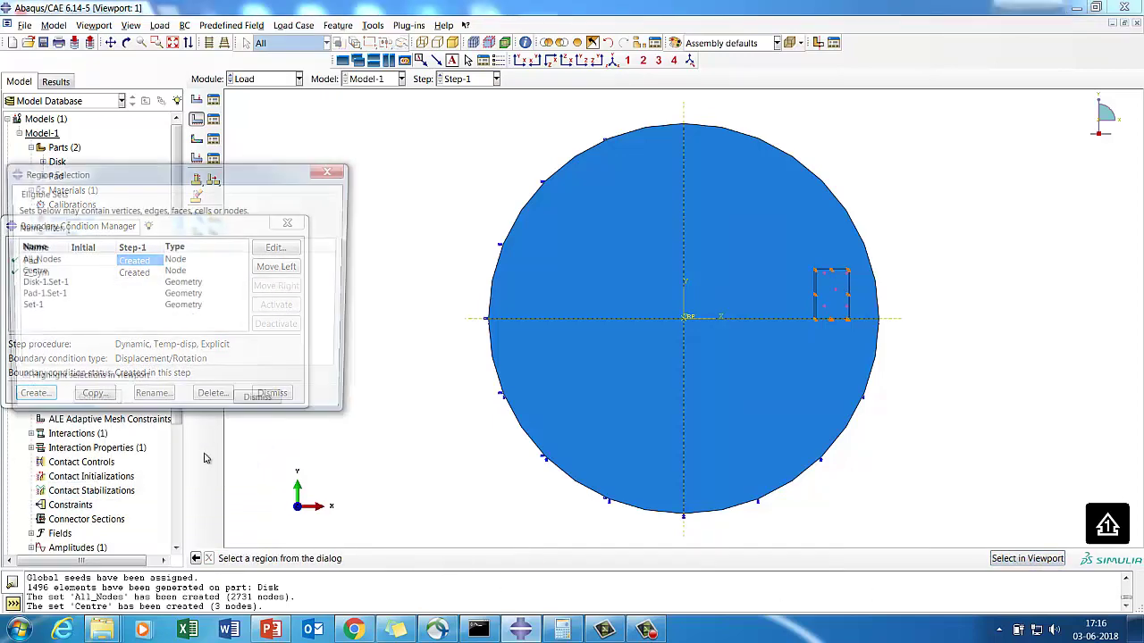
left_click(36, 282)
left_click(36, 271)
left_click(92, 407)
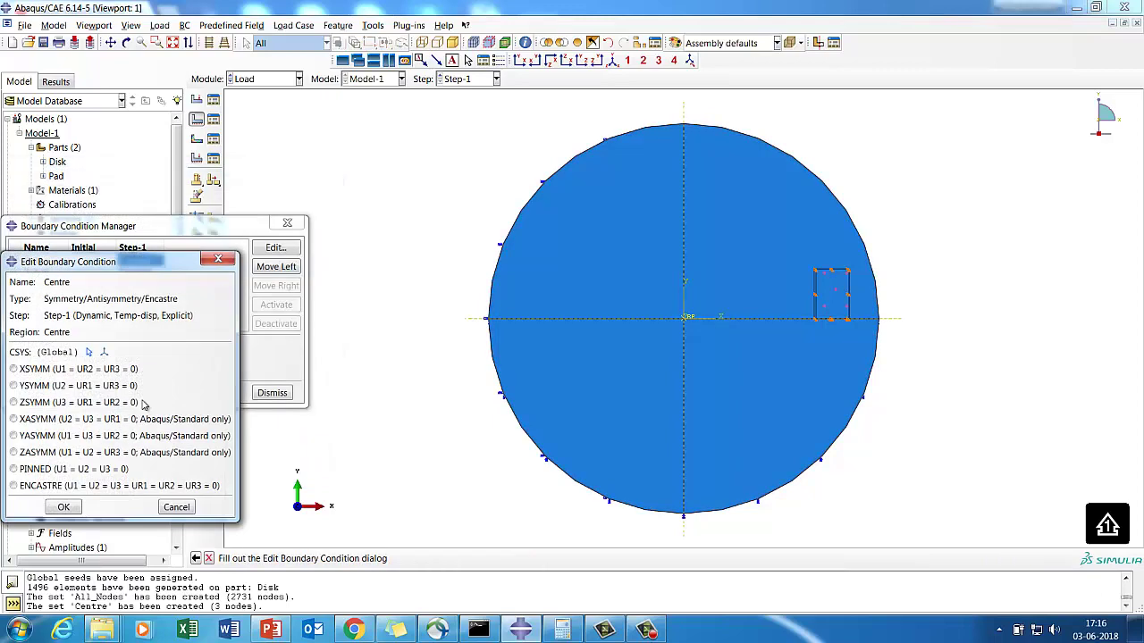
left_click(25, 485)
left_click(72, 506)
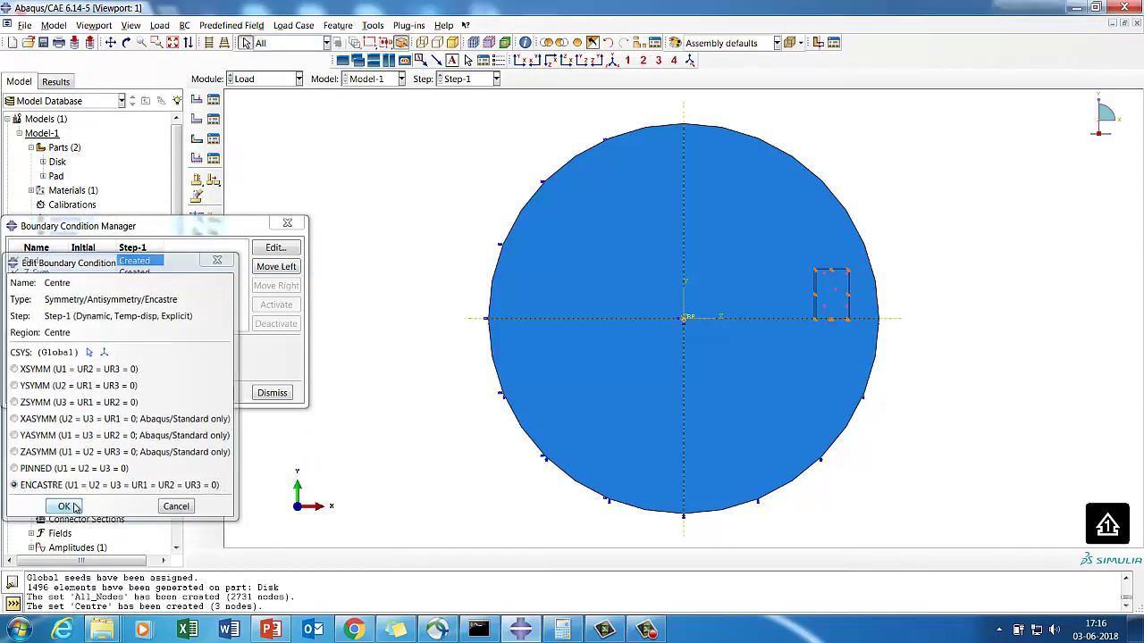
left_click(271, 393)
- Tilt the assembly to an oblique view and start a Temperature predefined field in the Initial step
left_click(248, 79)
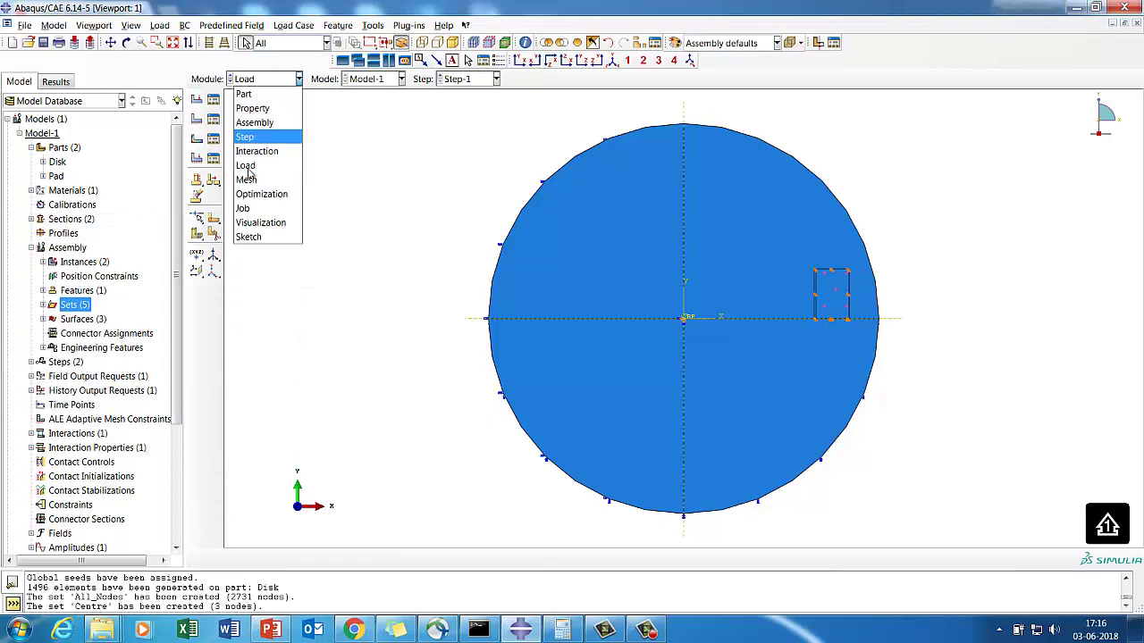
left_click(250, 168)
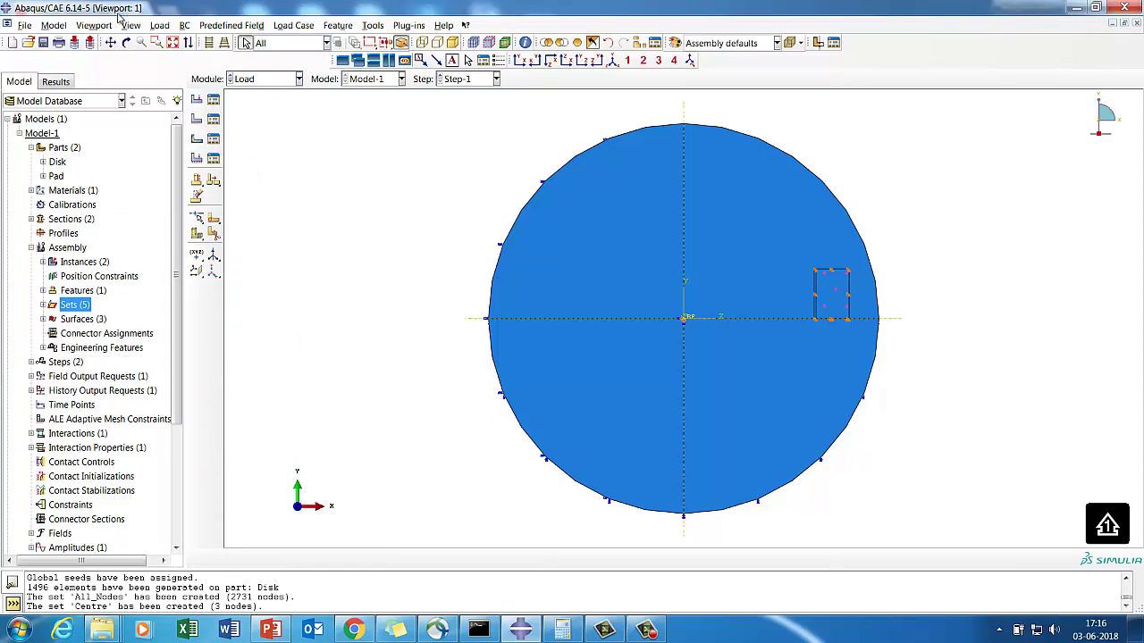
left_click(126, 42)
left_click_drag(659, 224, 759, 383)
left_click(213, 139)
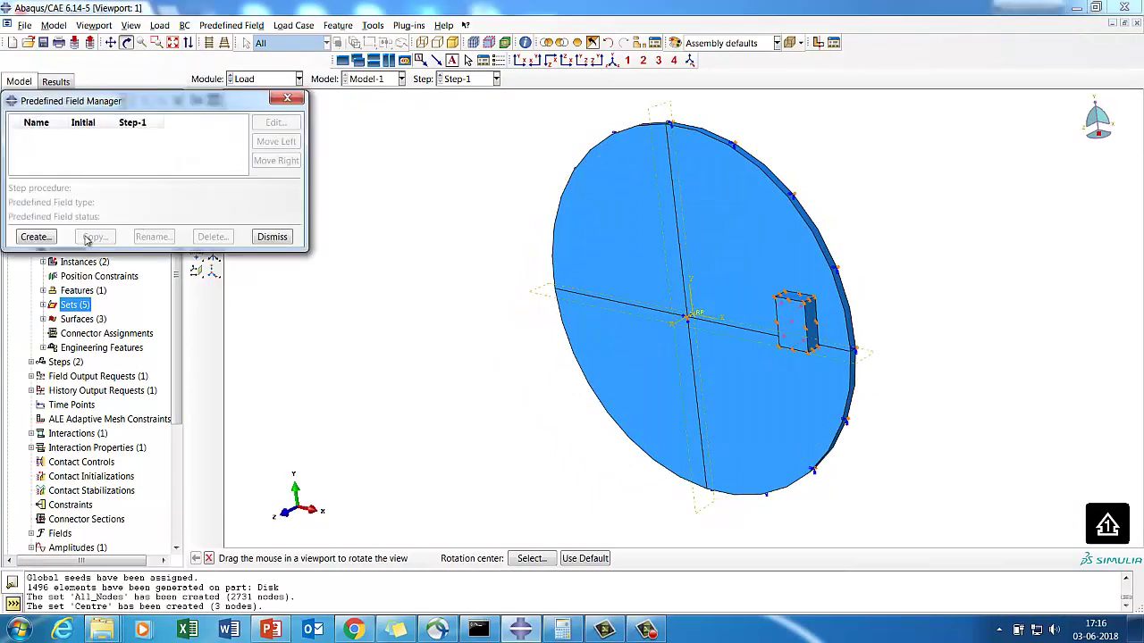
left_click(34, 237)
left_click(78, 161)
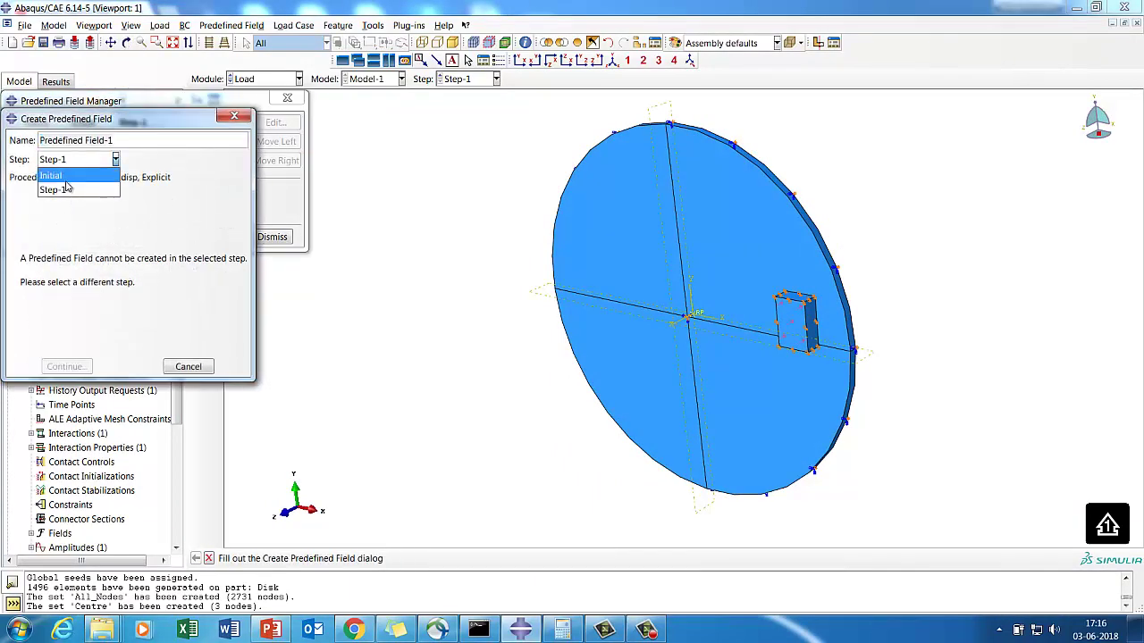
left_click(65, 178)
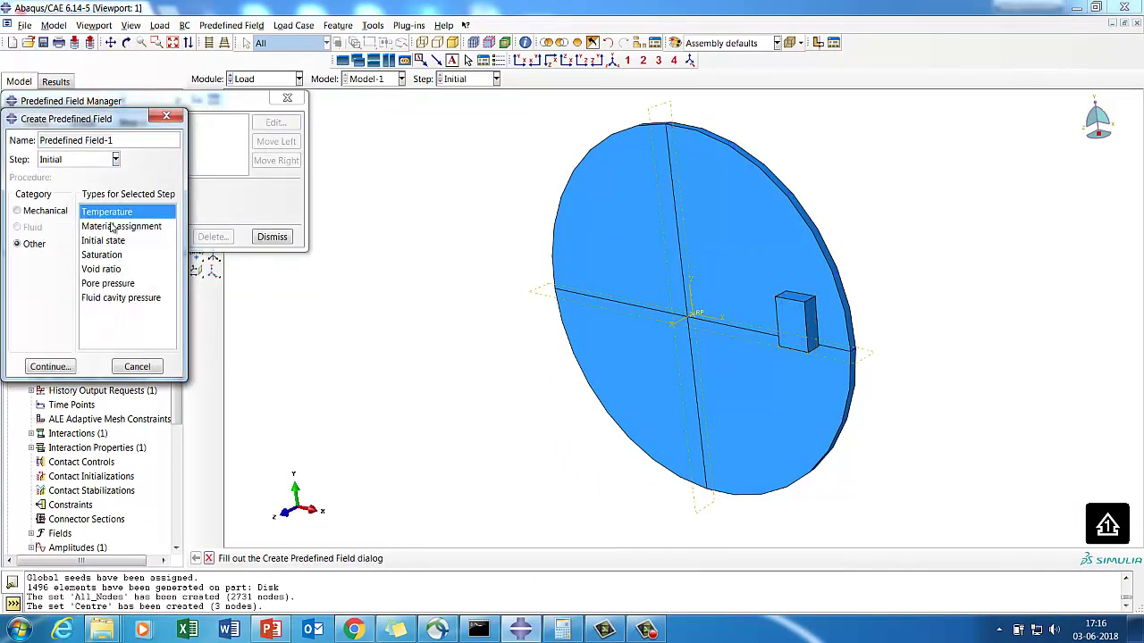
left_click(50, 366)
- Apply the temperature field to the All_Nodes set with a magnitude of 20
left_click(49, 259)
left_click(89, 406)
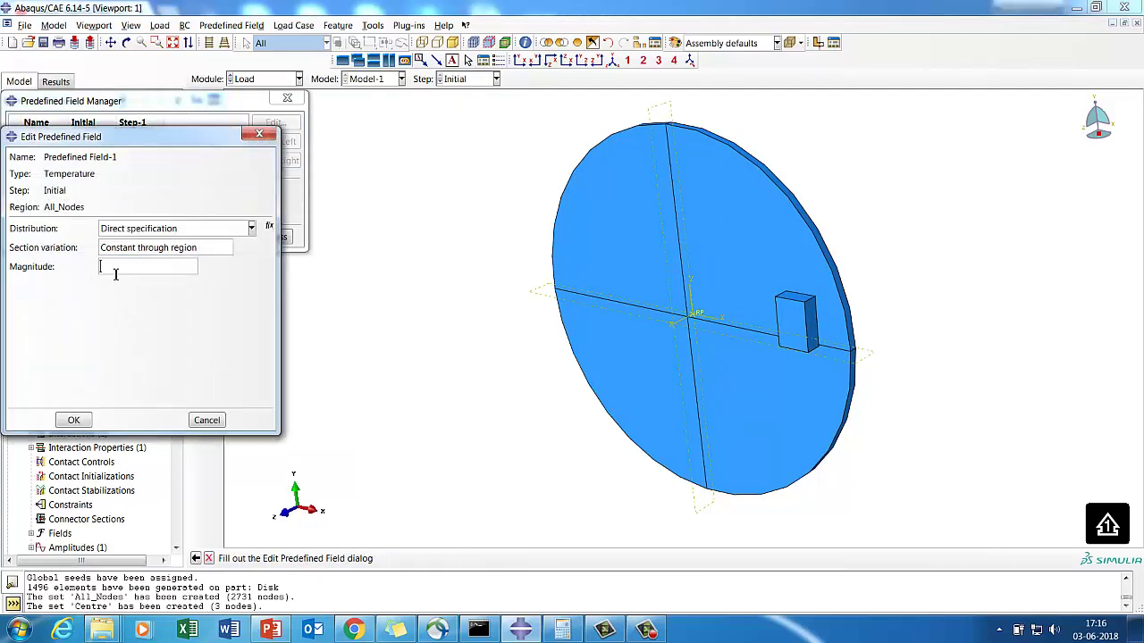
type("20")
left_click(73, 420)
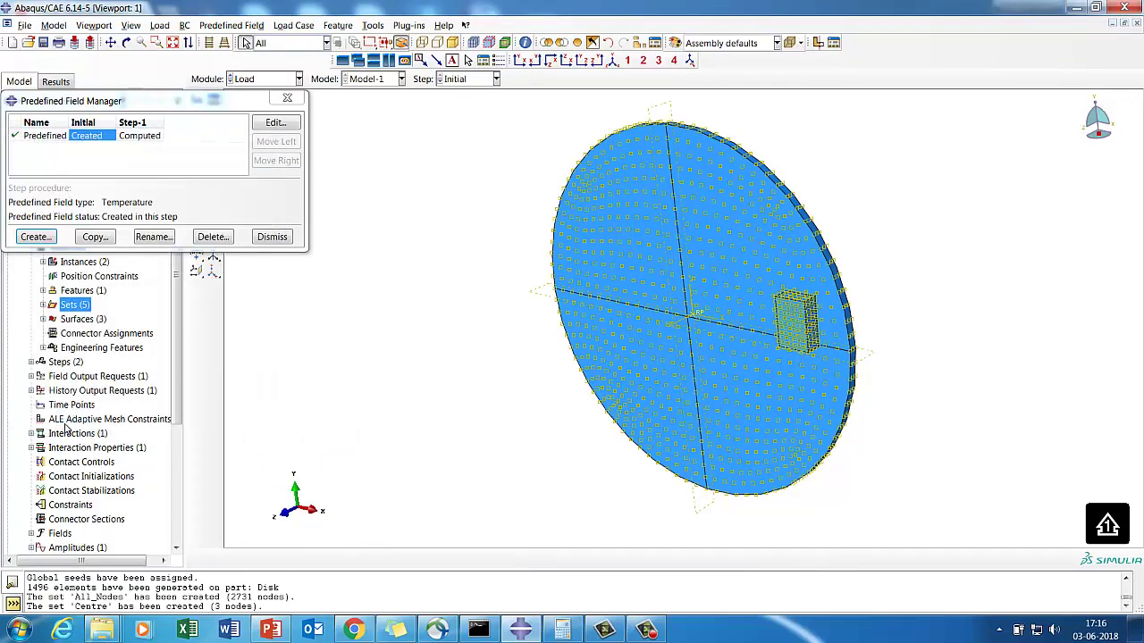
- Start a mechanical Velocity predefined field in the Initial step on the disk's set Disk-1.Set-1
left_click(36, 237)
left_click(32, 213)
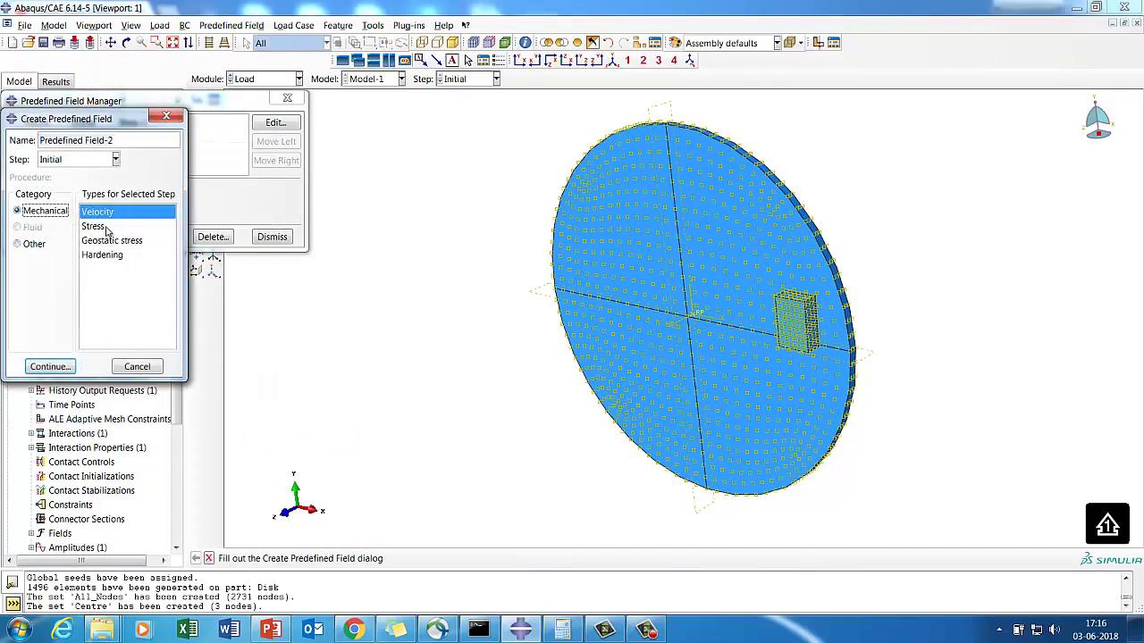
left_click(49, 367)
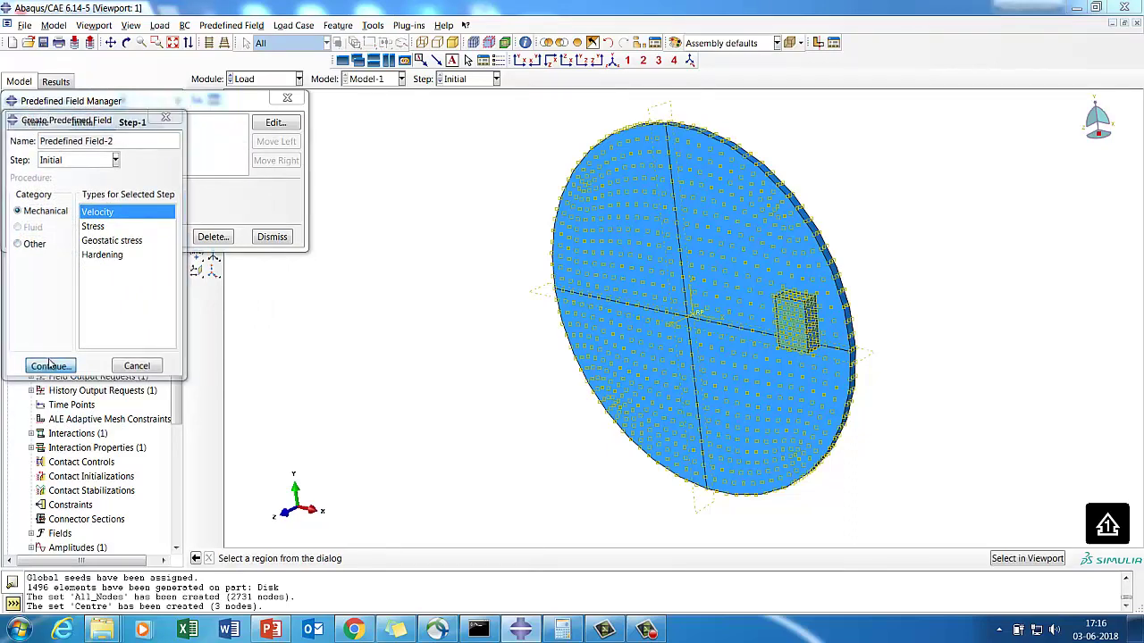
left_click(36, 283)
left_click(90, 405)
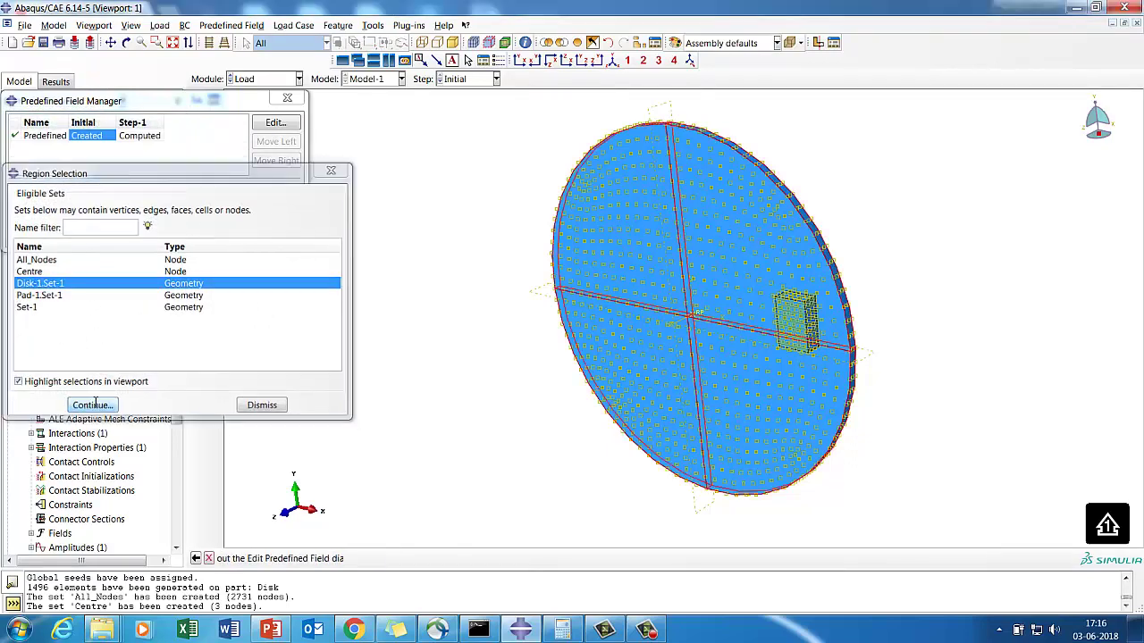
- Define the disk's velocity field as rotational only at 100 radians/time, about the axis from 0,0,0 to 0,0,1
left_click(89, 302)
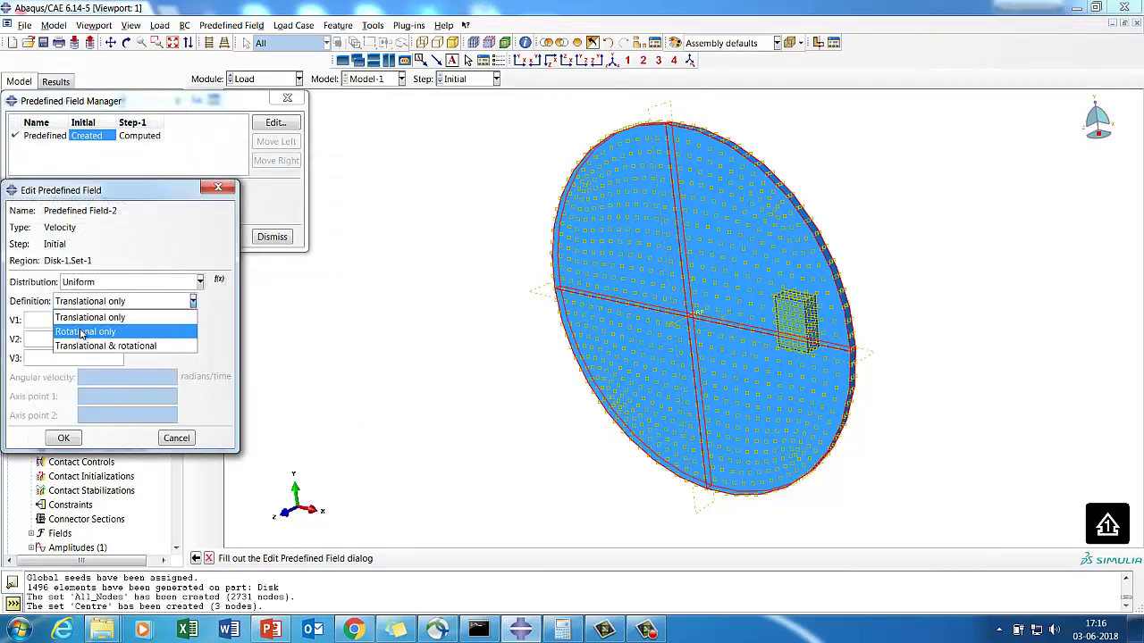
left_click(85, 332)
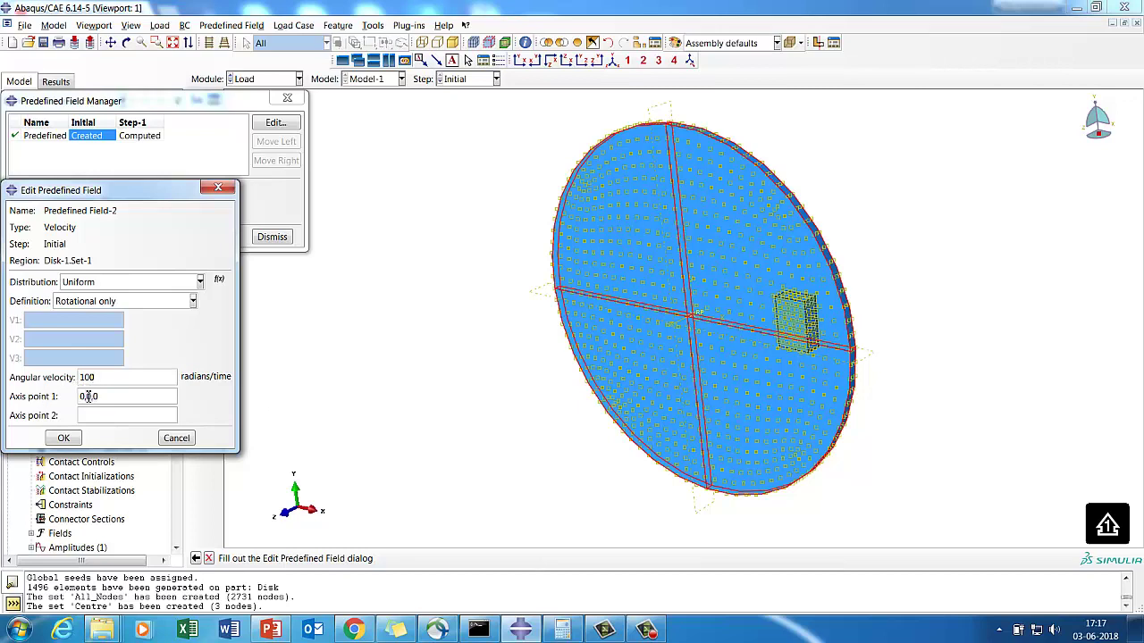
left_click(83, 438)
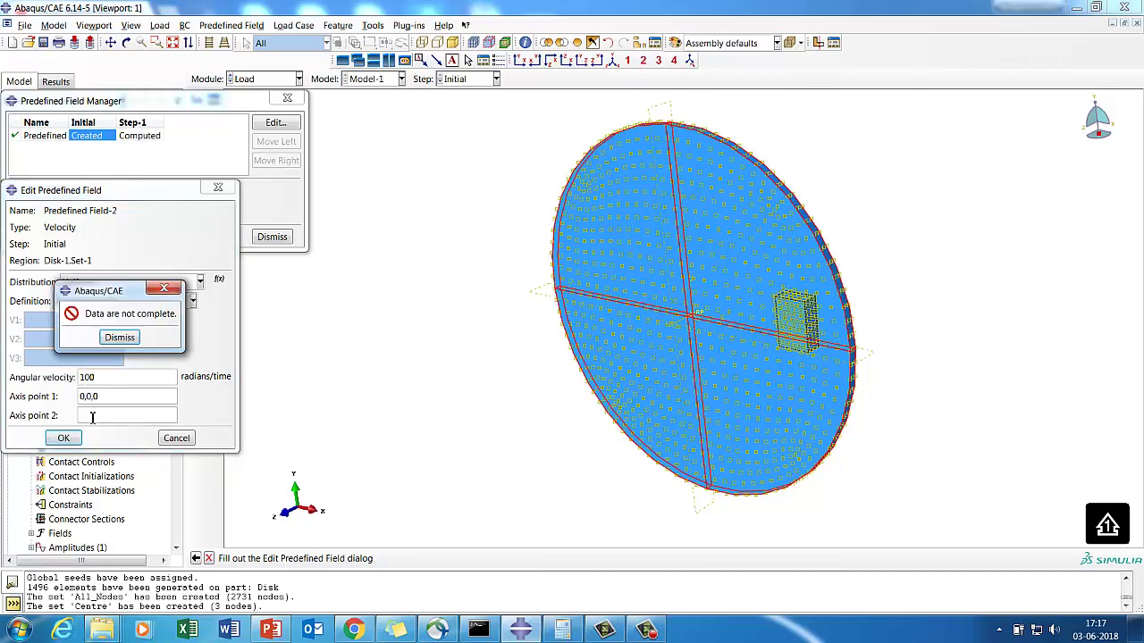
left_click(120, 339)
left_click(94, 414)
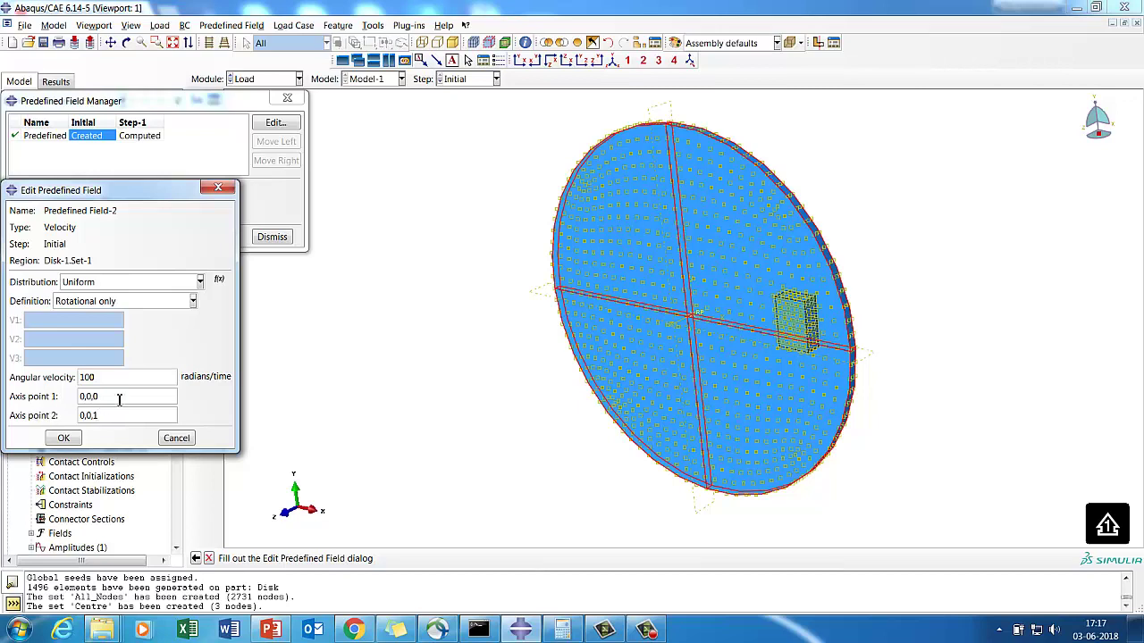
left_click(79, 396)
left_click(59, 438)
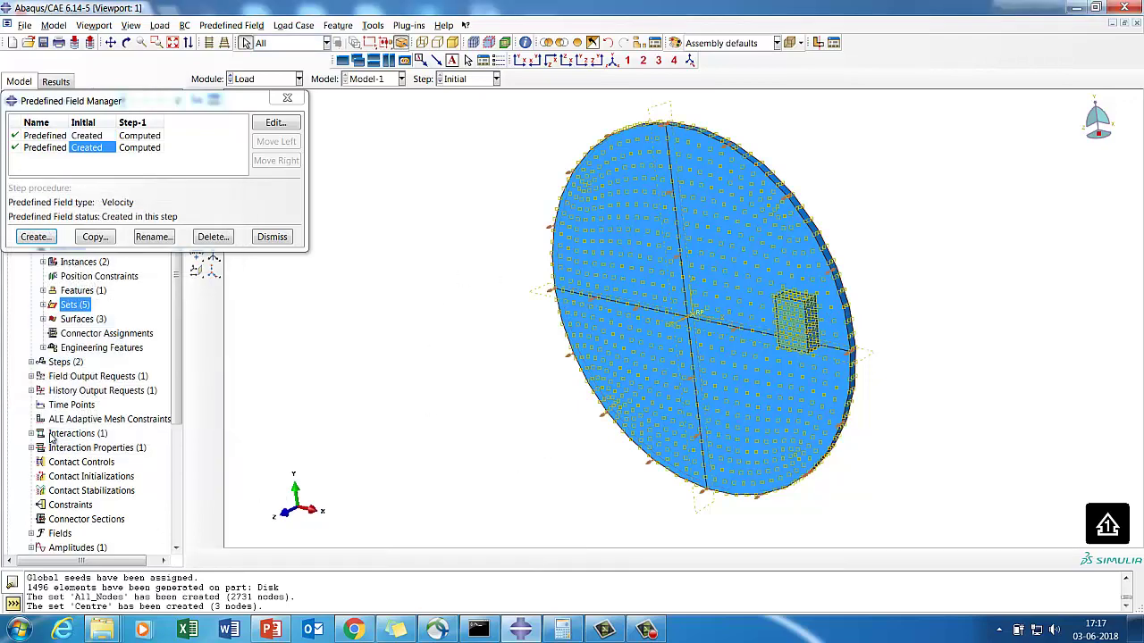
left_click(262, 237)
- Review the boundary conditions and loads defined in the model
left_click(264, 79)
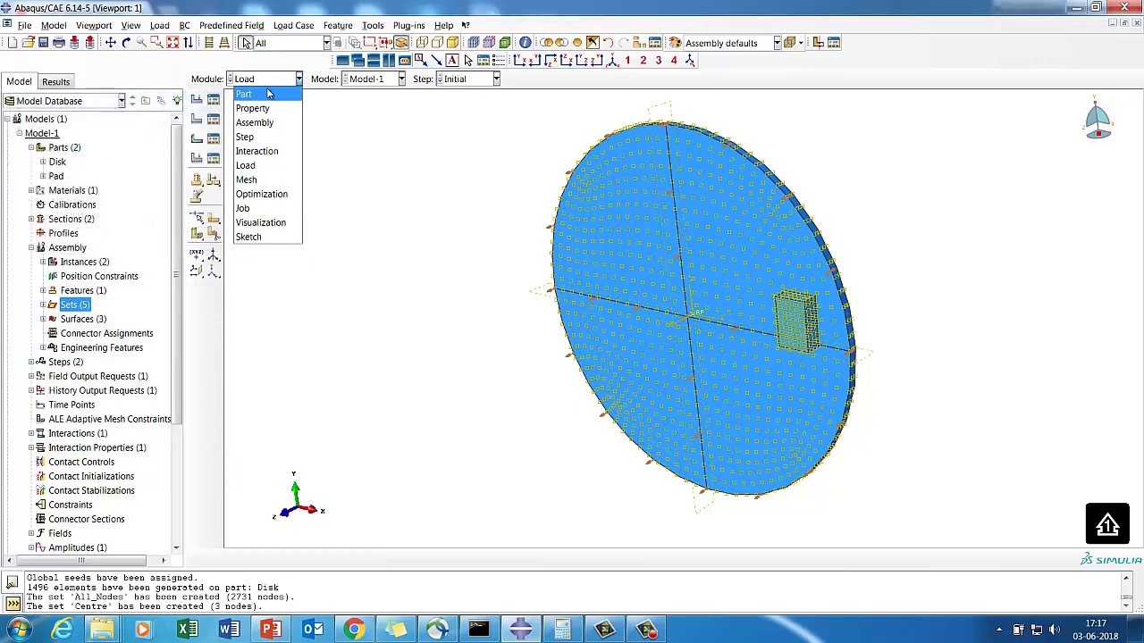
left_click(250, 166)
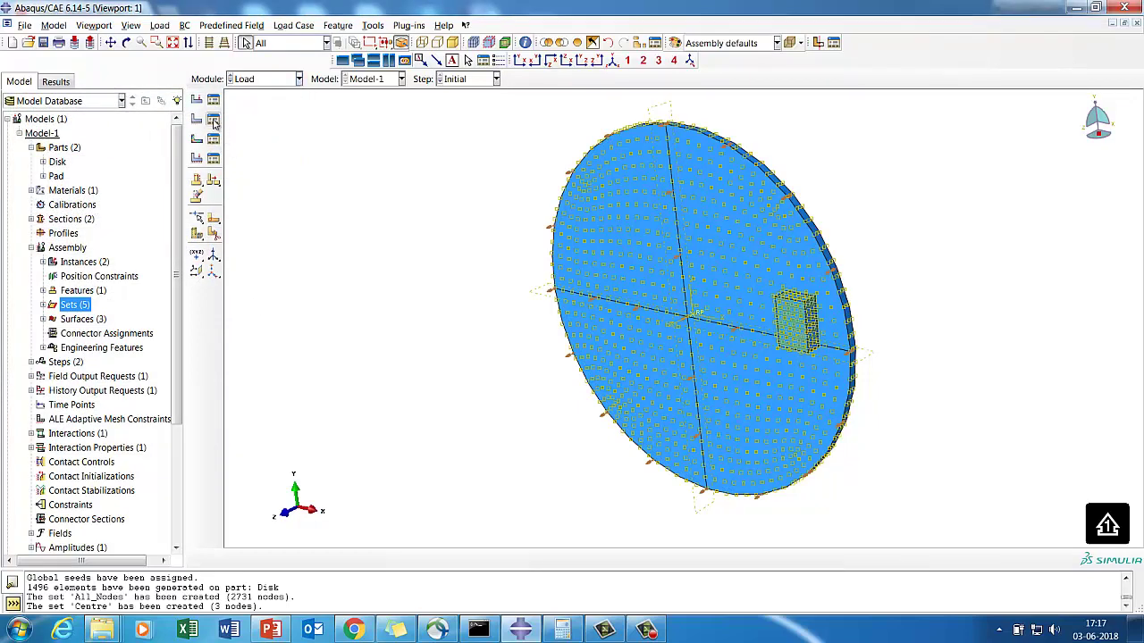
left_click(213, 119)
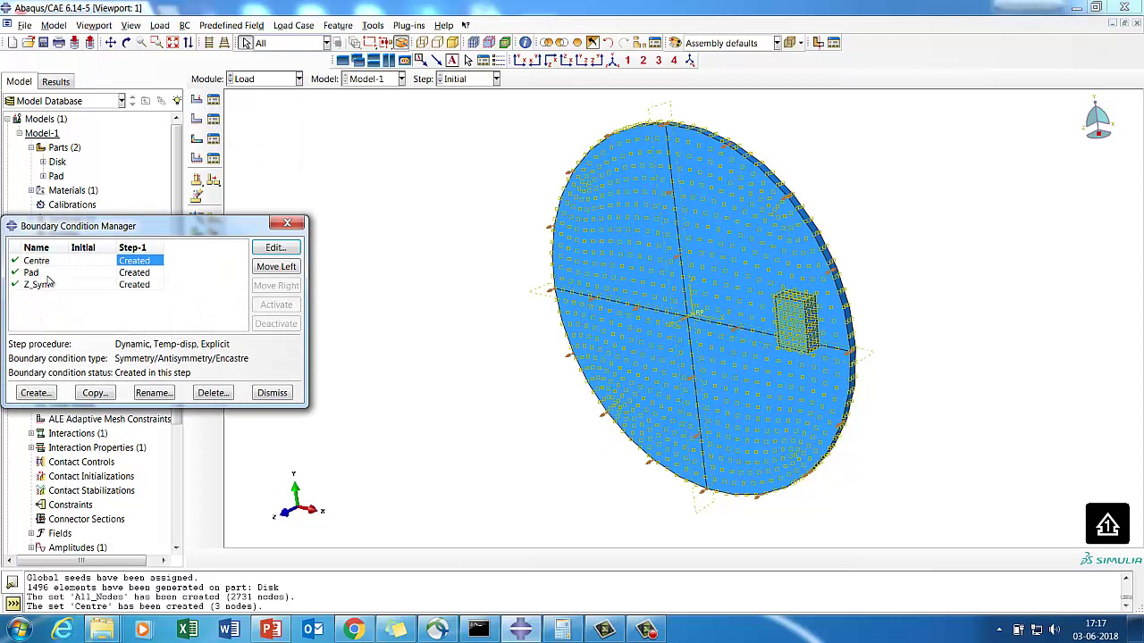
left_click(264, 393)
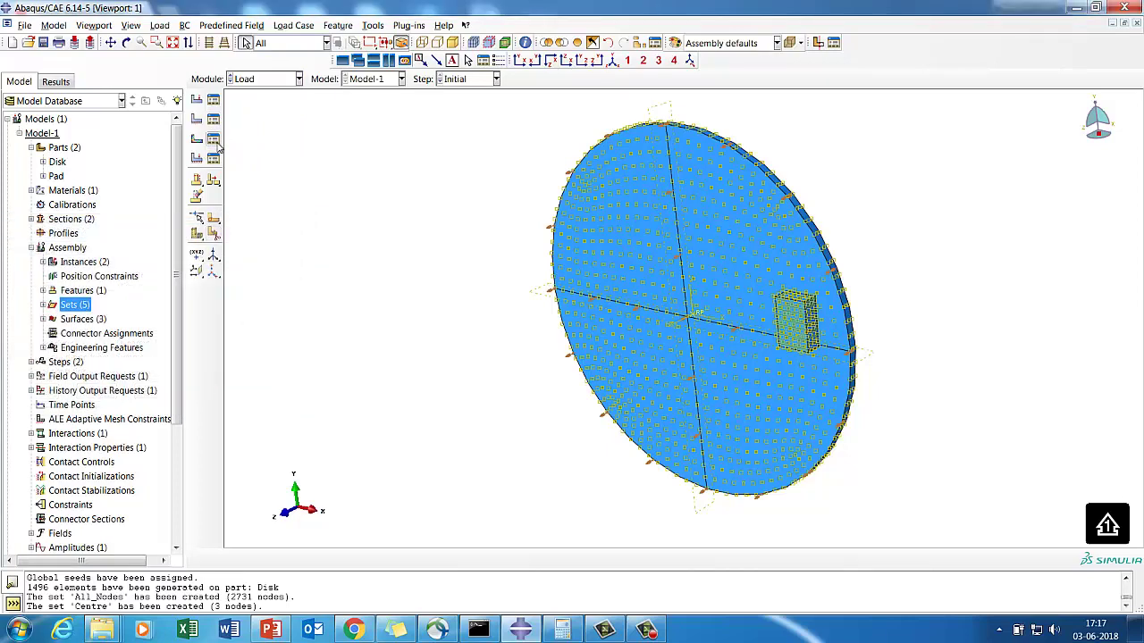
left_click(214, 99)
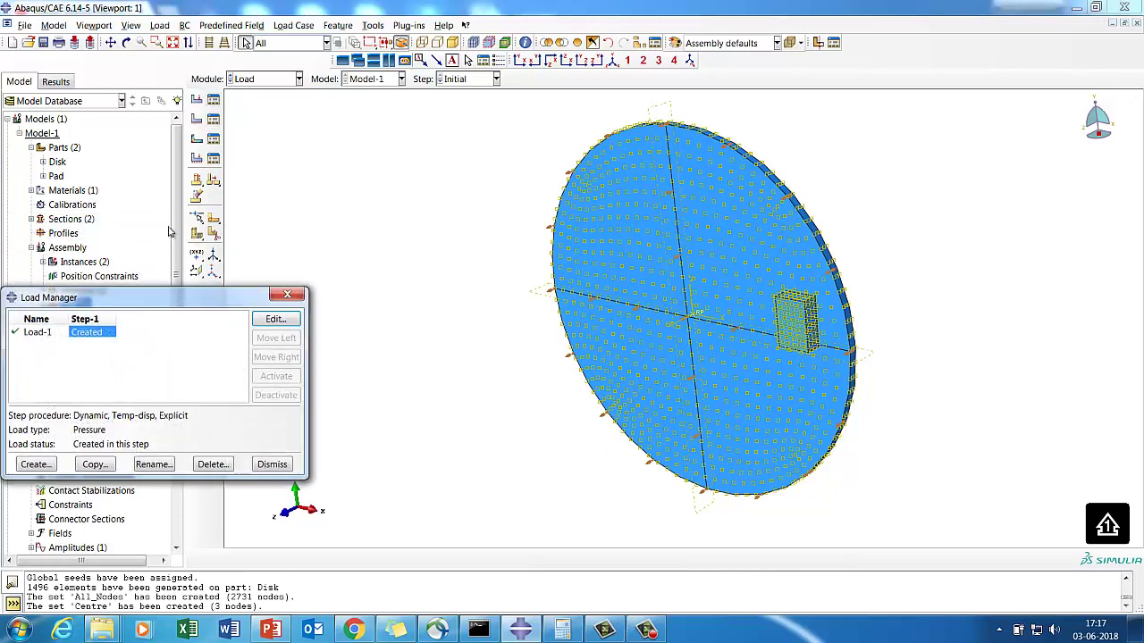
left_click(272, 465)
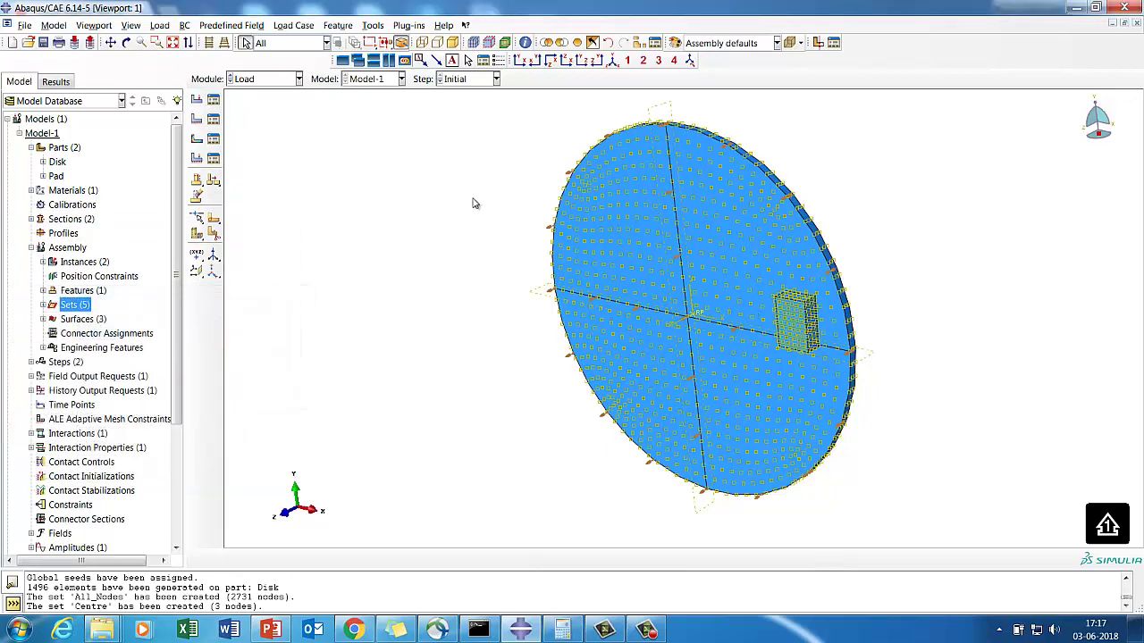
- Create a full-analysis job named Disk_Brake for Model-1 with default settings and run a data check on it
left_click(267, 81)
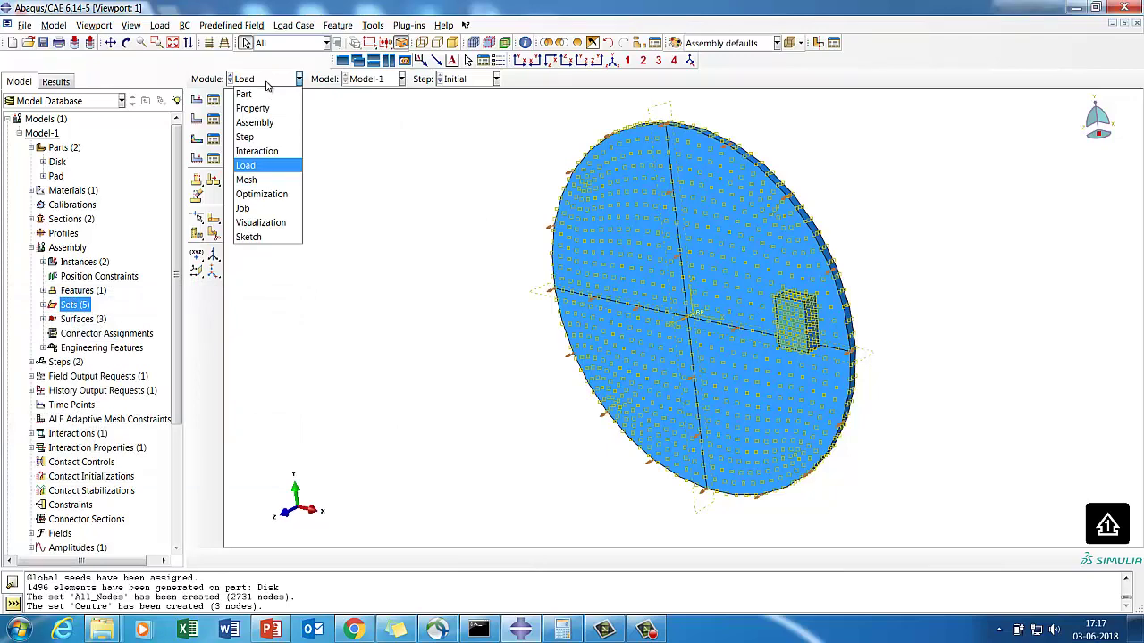
left_click(242, 208)
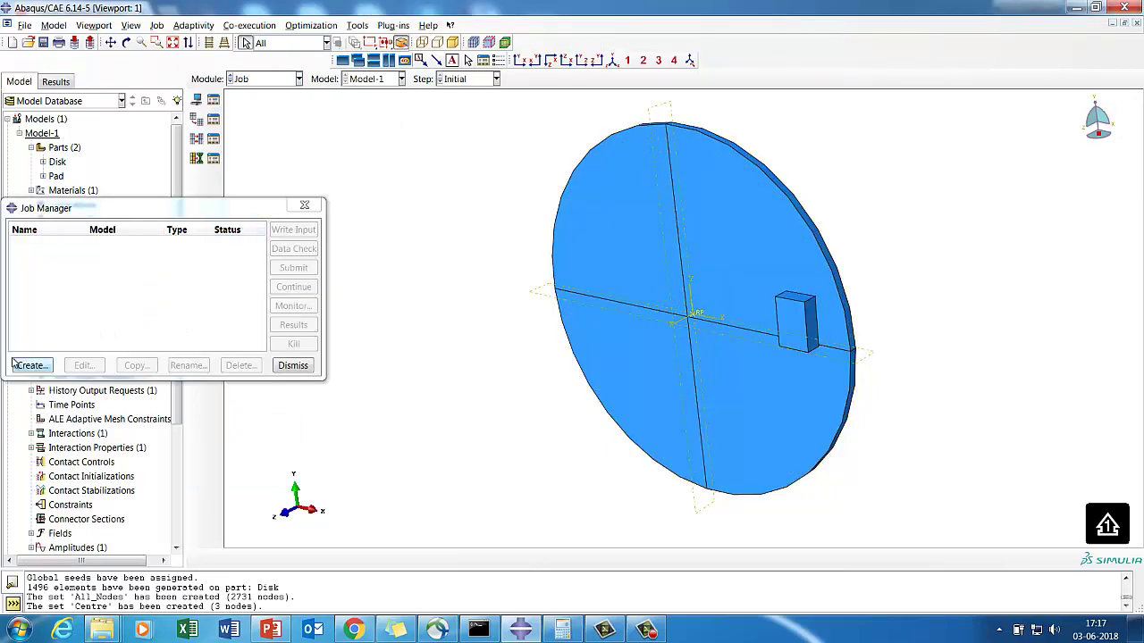
left_click(16, 363)
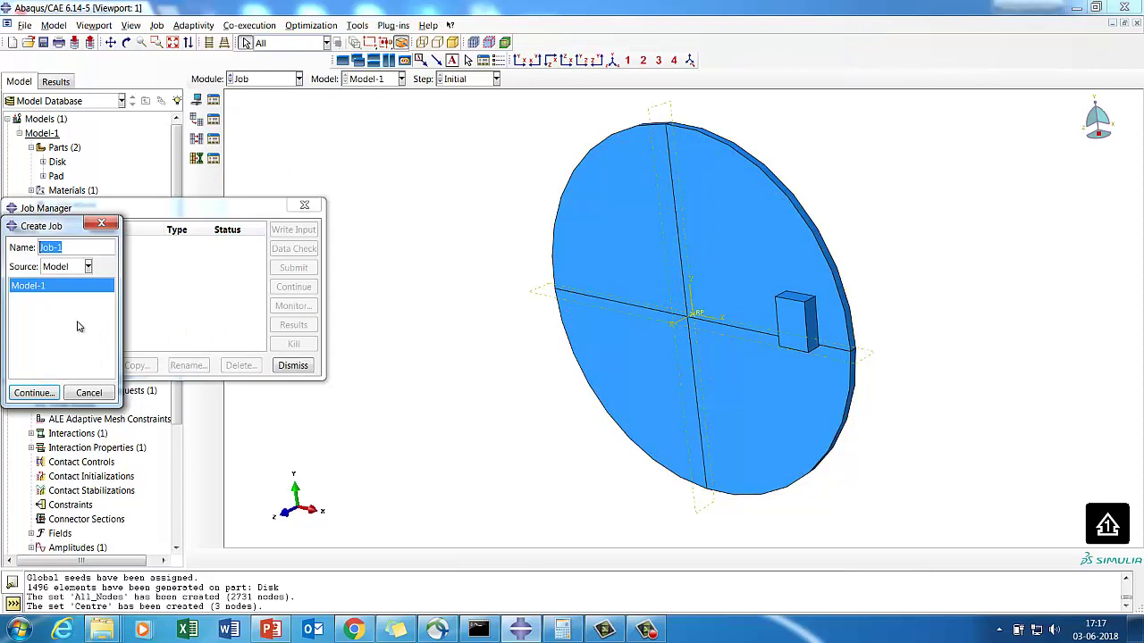
type("Disk_Brake")
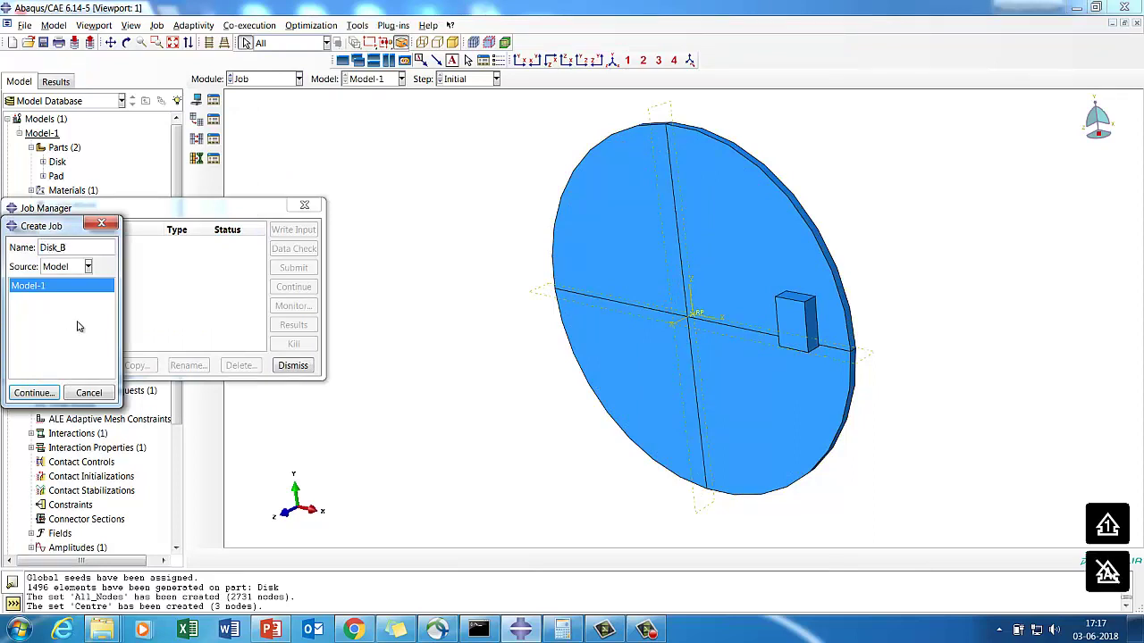
left_click(33, 393)
left_click(92, 572)
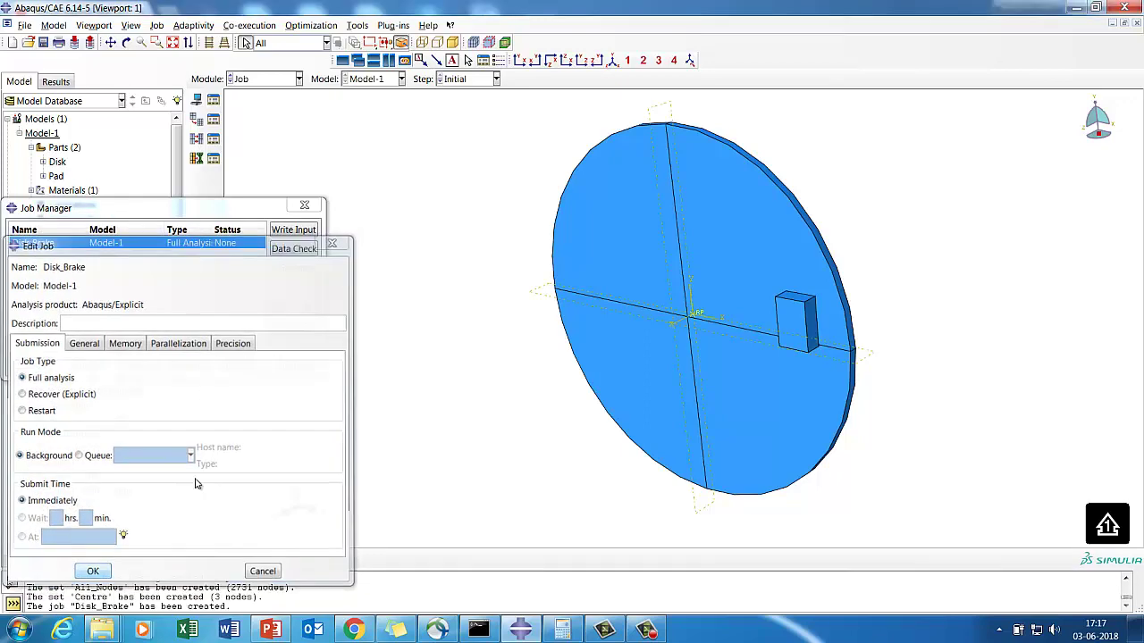
left_click(295, 252)
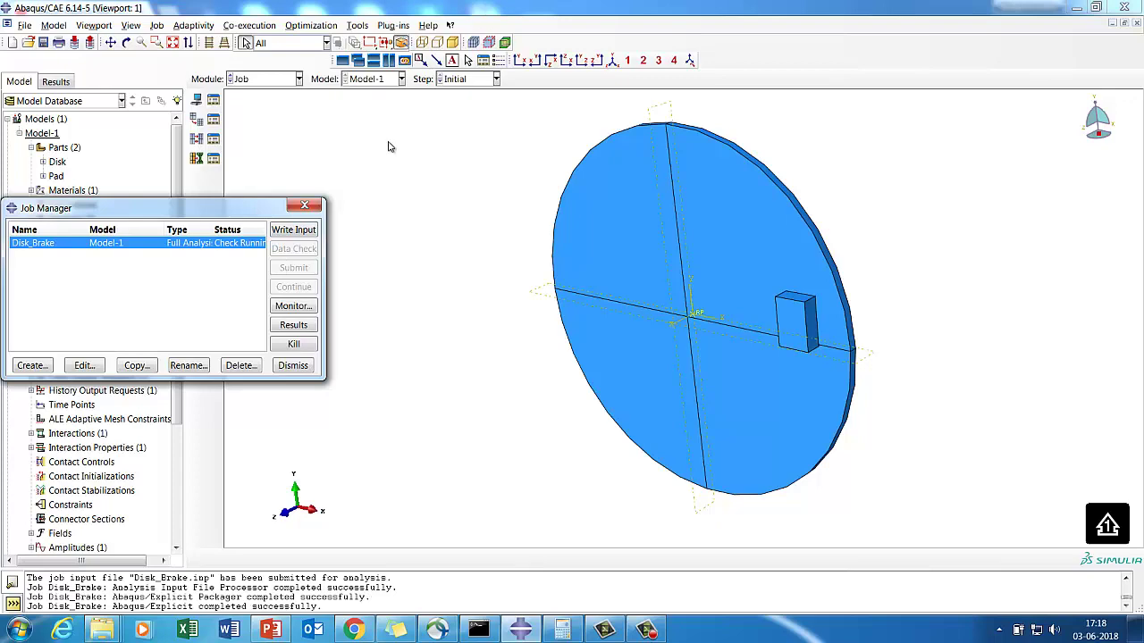
- Save the model database as Disk_Brake.cae in the D:\Abaqus_Acumen_2018\Disk_Brake folder
left_click(25, 25)
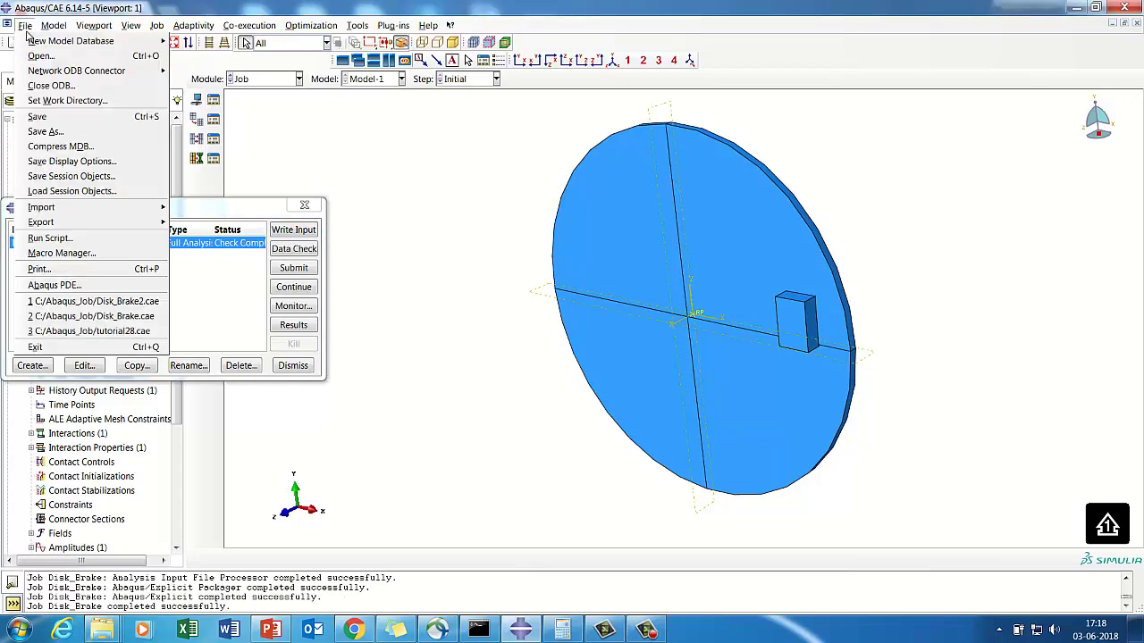
left_click(49, 132)
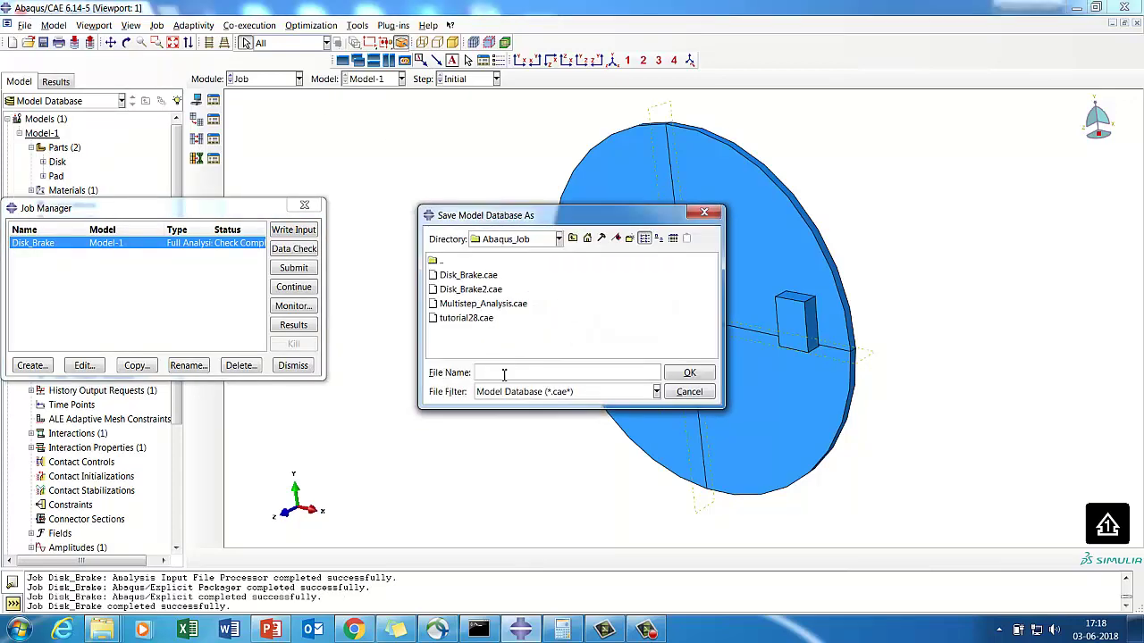
left_click(536, 247)
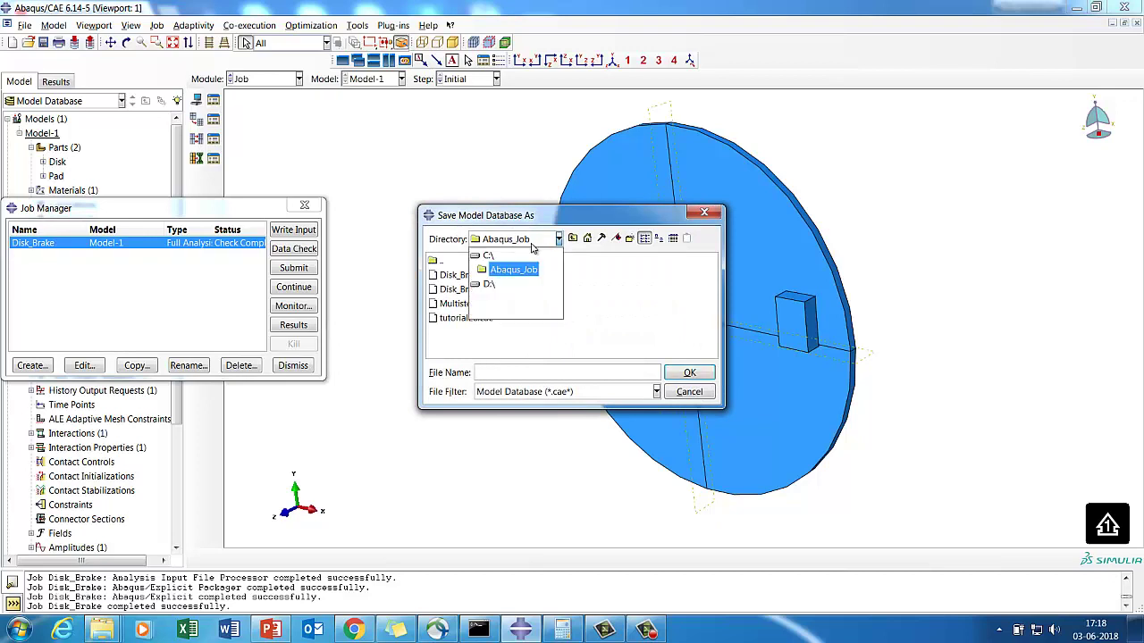
left_click(491, 286)
double_click(482, 289)
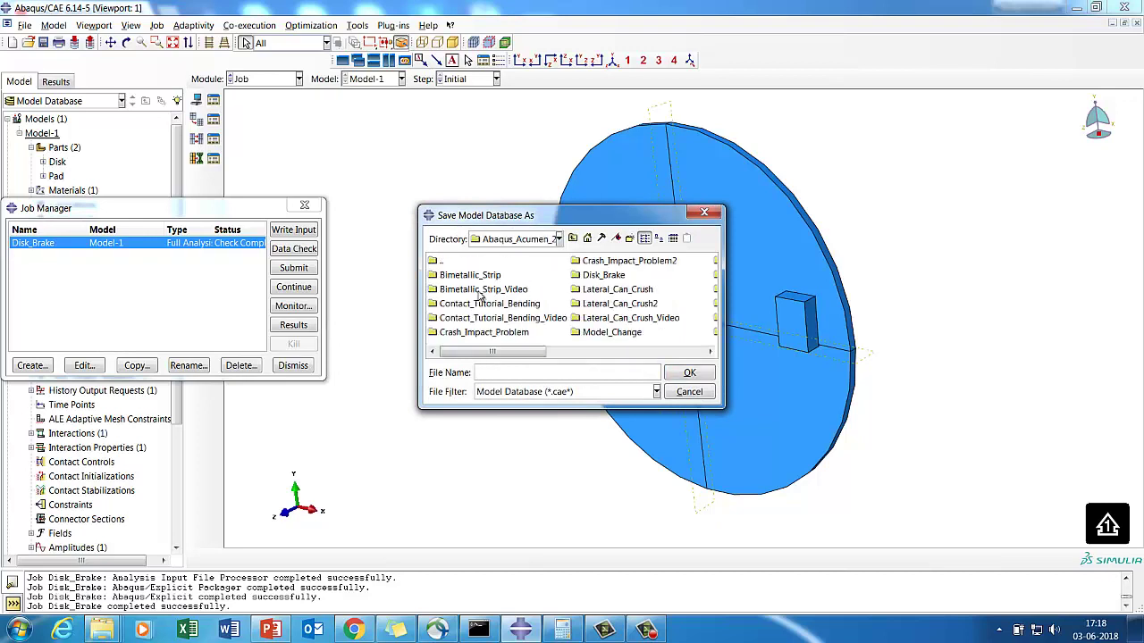
double_click(597, 276)
type("D")
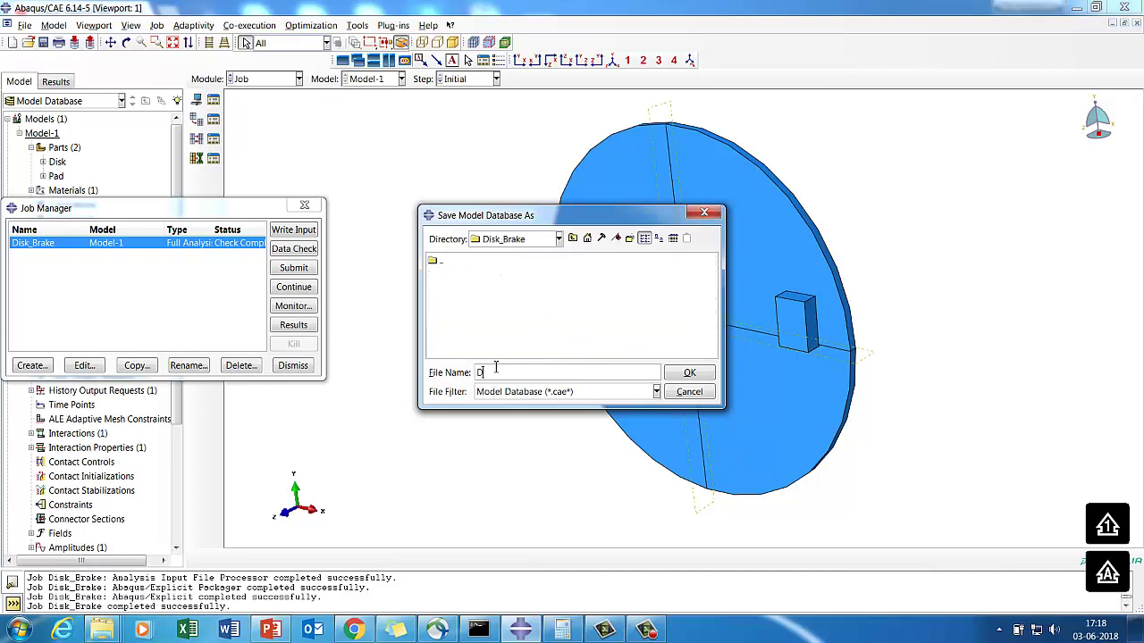
type("isk_")
left_click(689, 373)
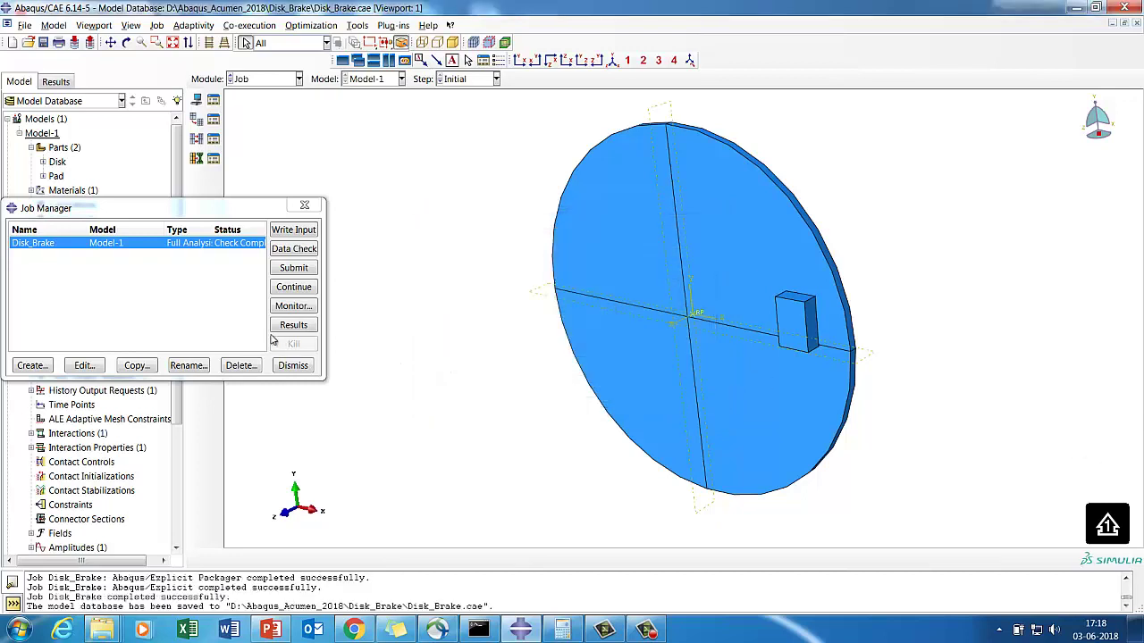
- Submit the Disk_Brake job for full analysis, accepting the overwrite of its existing files, and check its progress in the job monitor
left_click(295, 268)
left_click(46, 333)
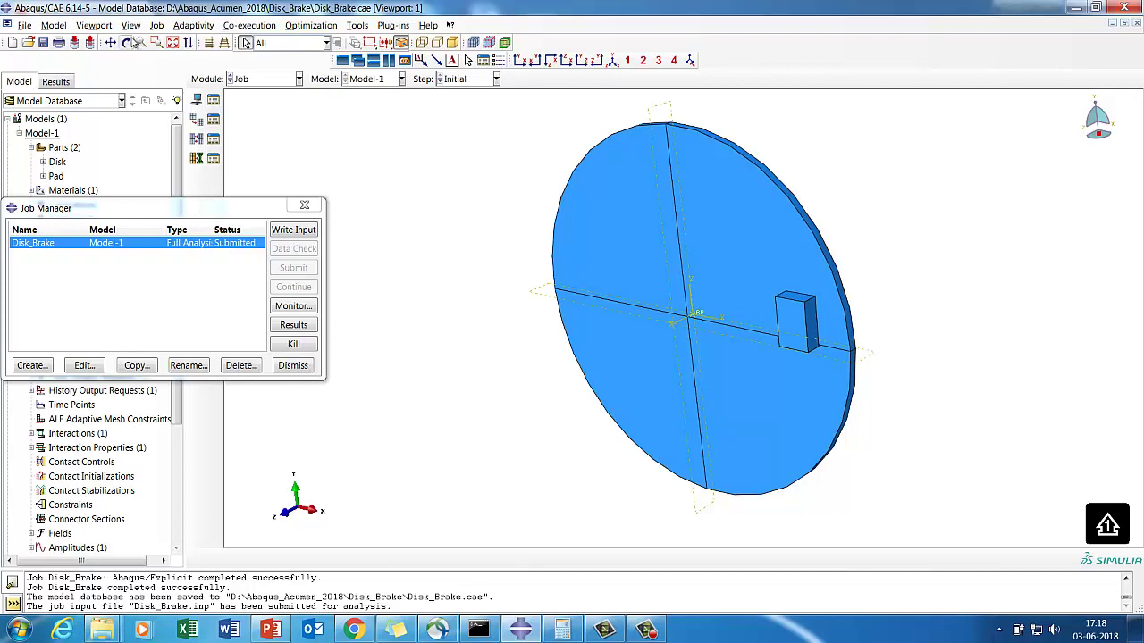
left_click(126, 42)
left_click_drag(774, 347, 702, 327)
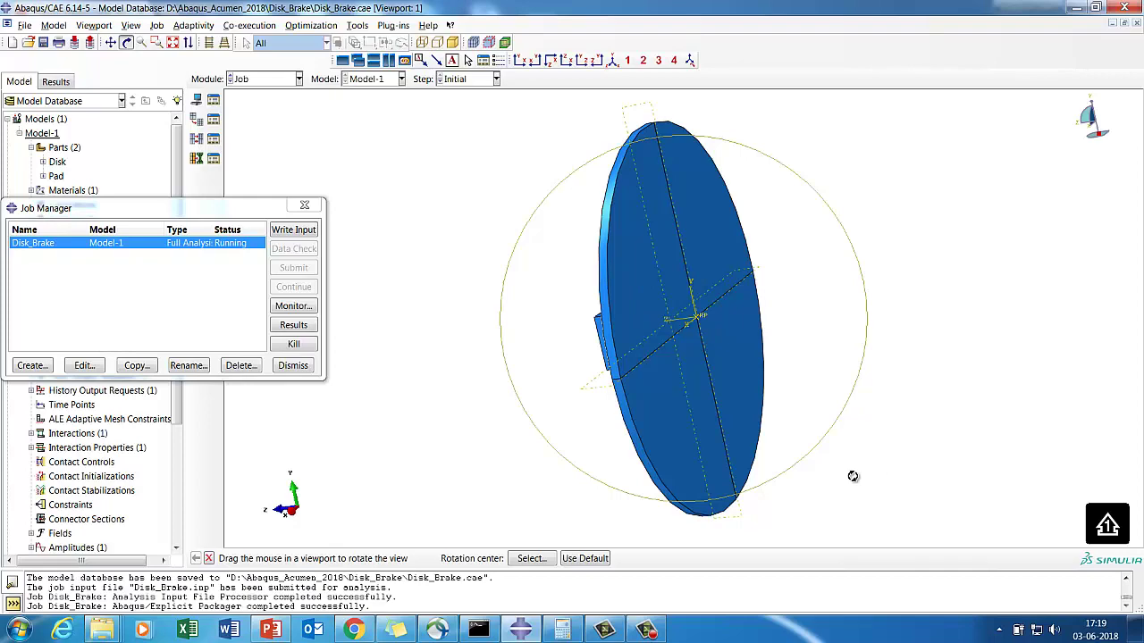
left_click_drag(731, 239, 736, 310)
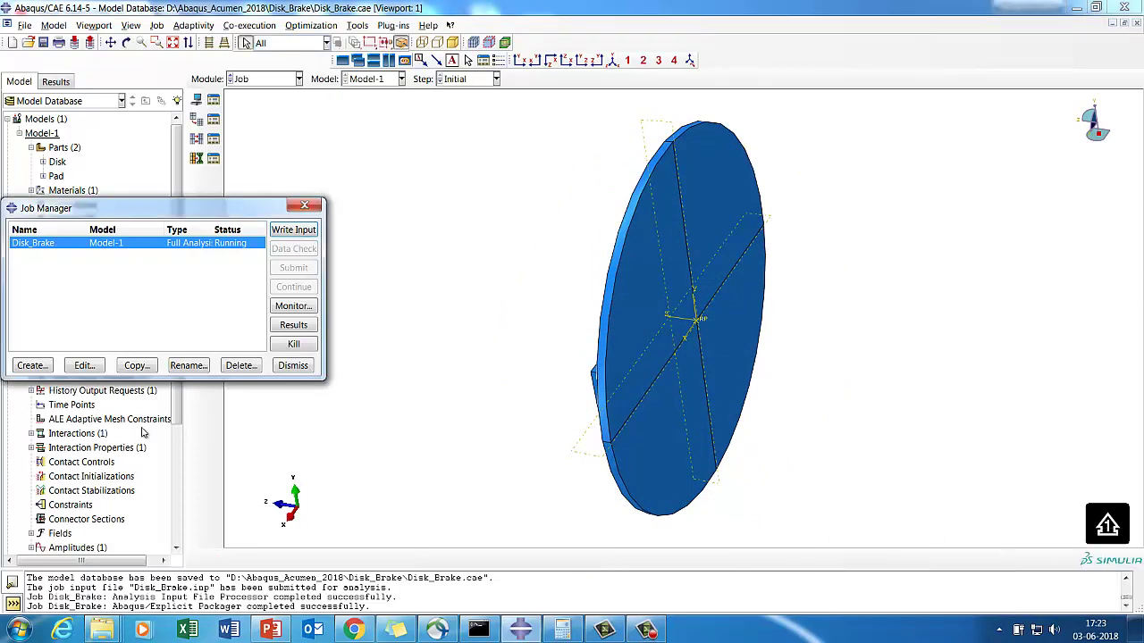
left_click(284, 308)
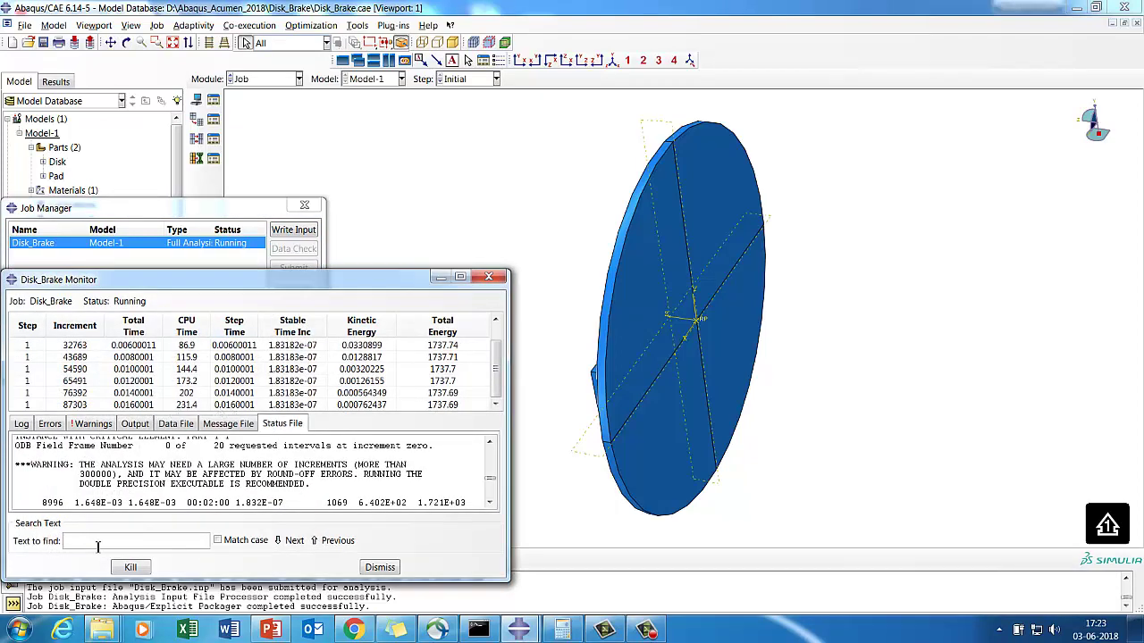
left_click(380, 568)
- Open the Disk_Brake results, plot nodal temperature NT11 as the primary variable, and animate its time history
left_click(294, 325)
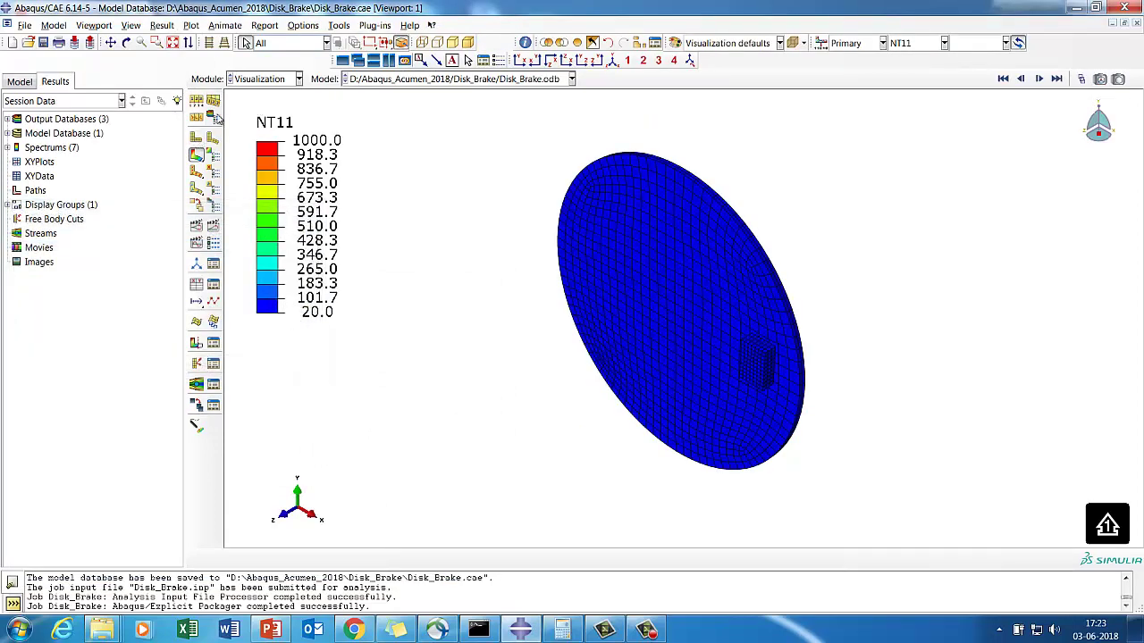
left_click(162, 26)
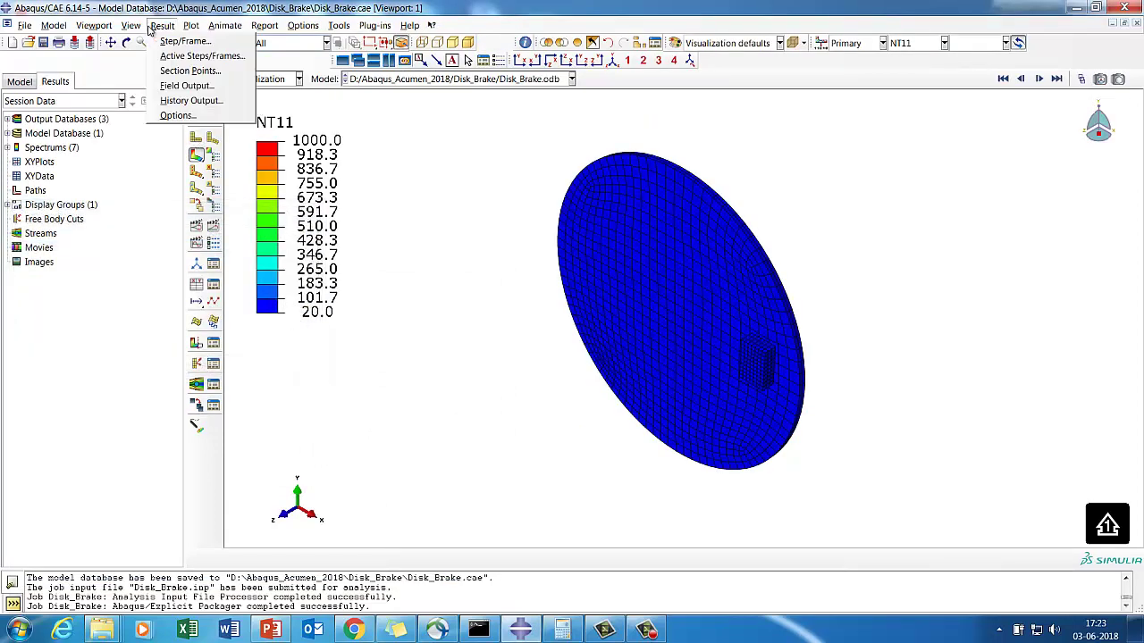
left_click(160, 86)
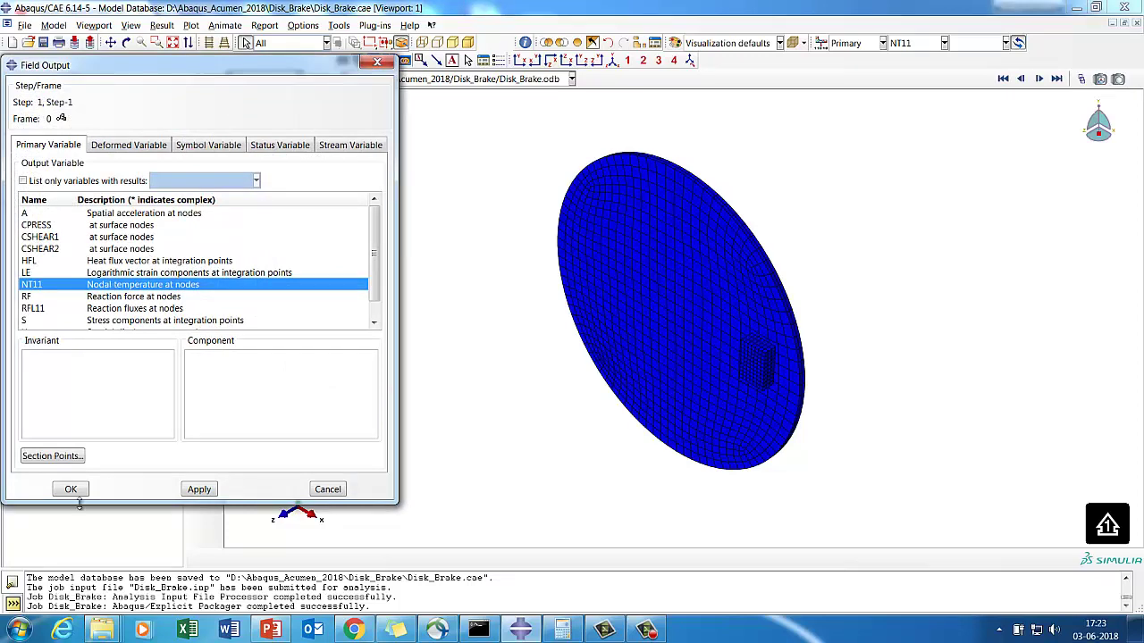
left_click(71, 490)
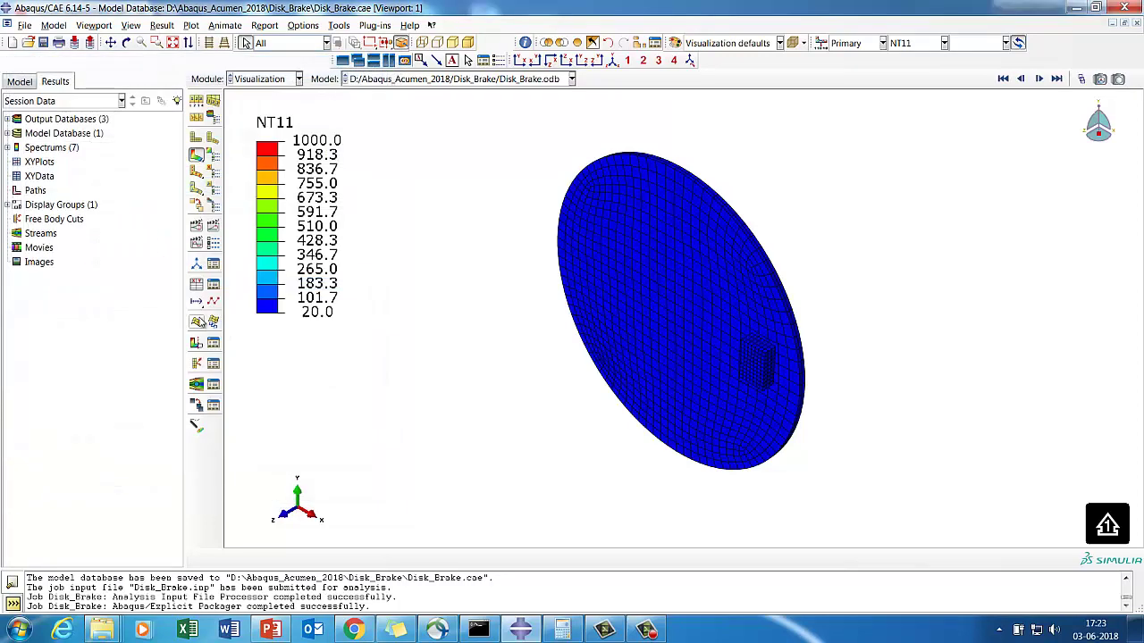
left_click(215, 227)
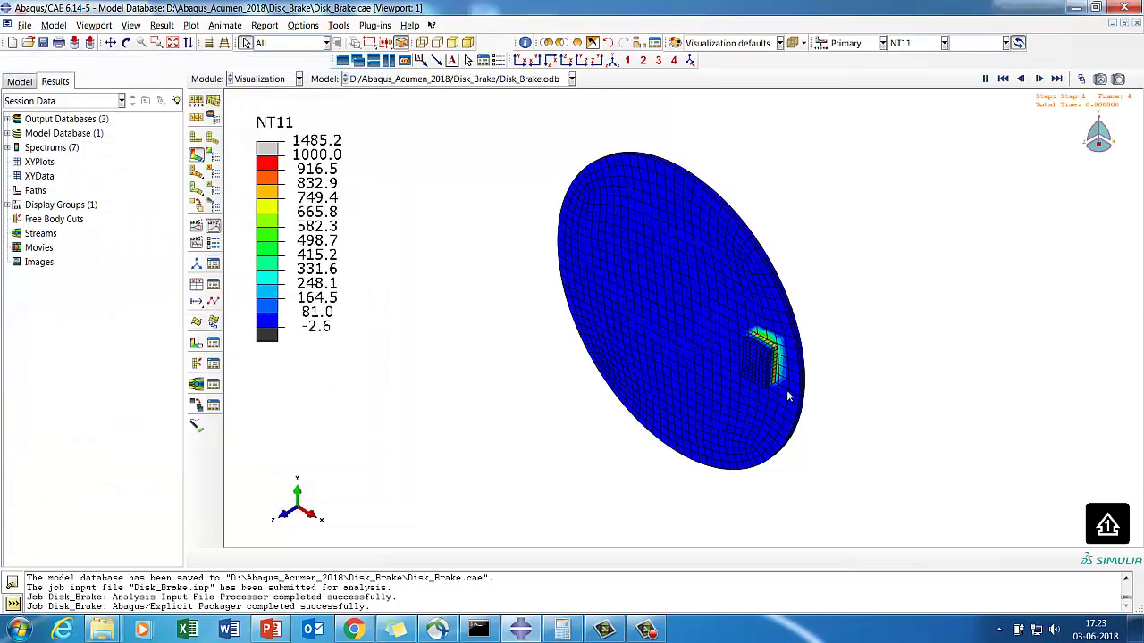
left_click(126, 42)
left_click_drag(773, 364, 756, 265)
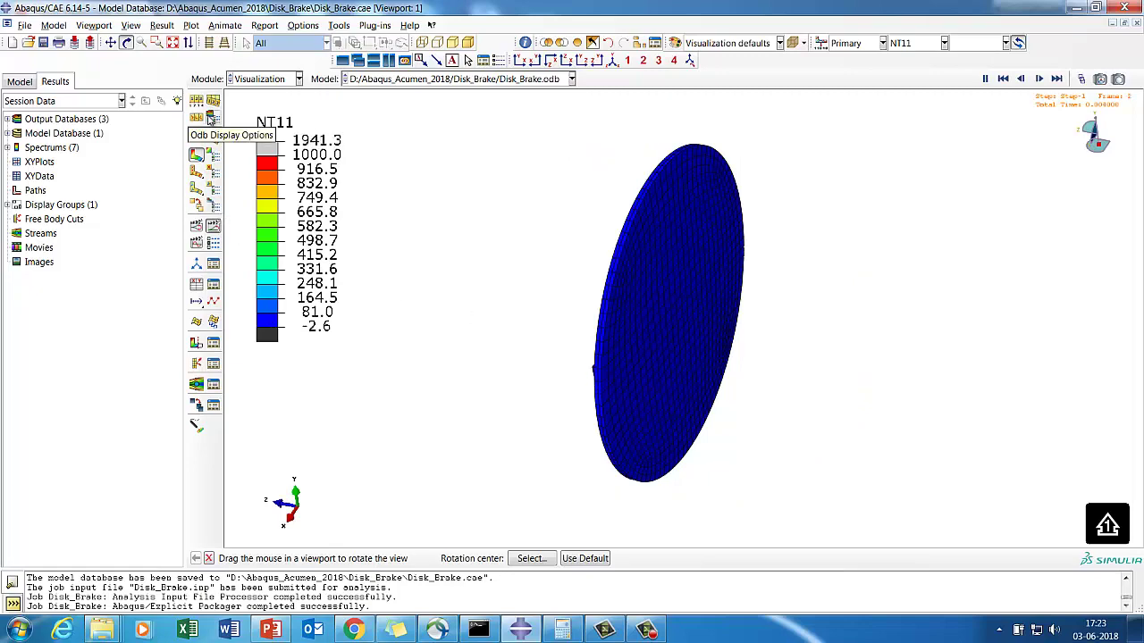
- Mirror the displayed results about the global XY plane to show both pads and the full disk thickness
left_click(211, 118)
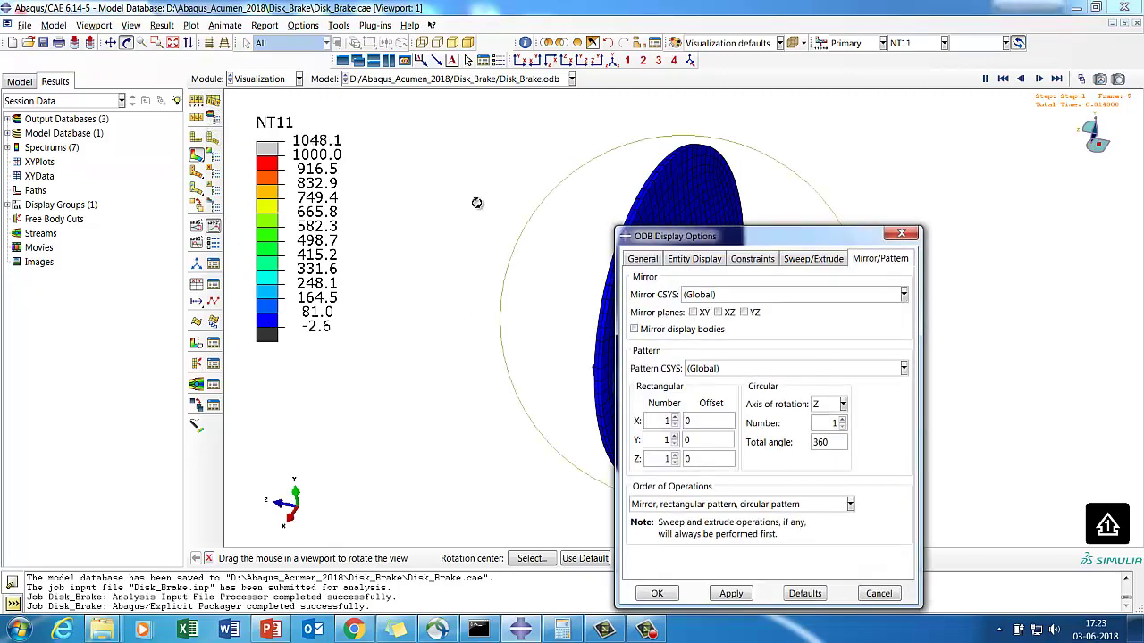
left_click(693, 313)
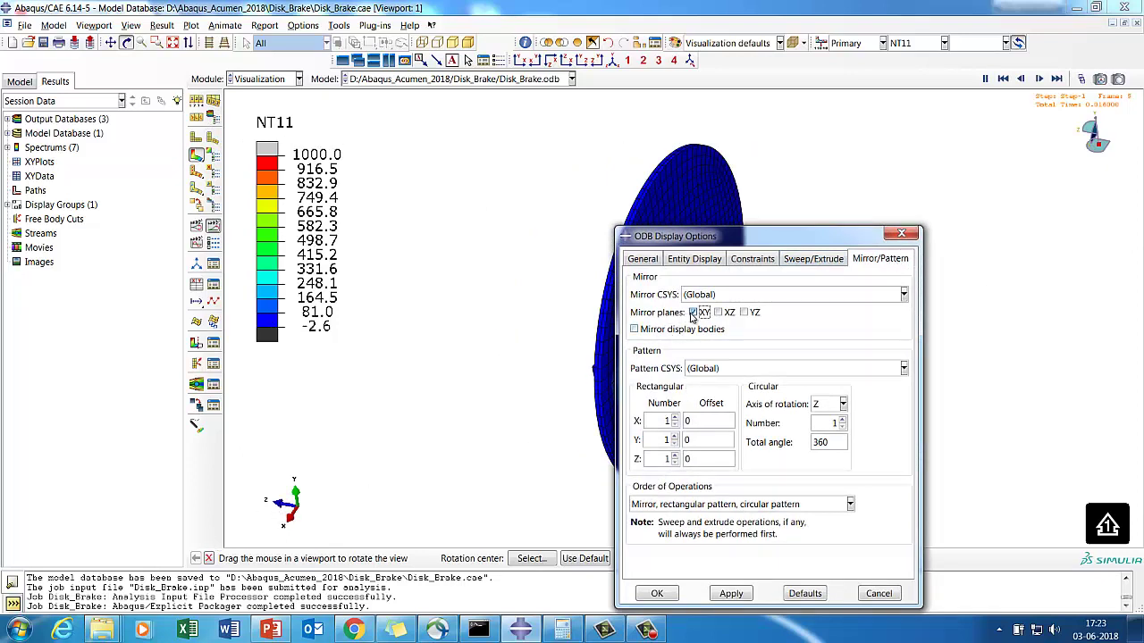
left_click(650, 594)
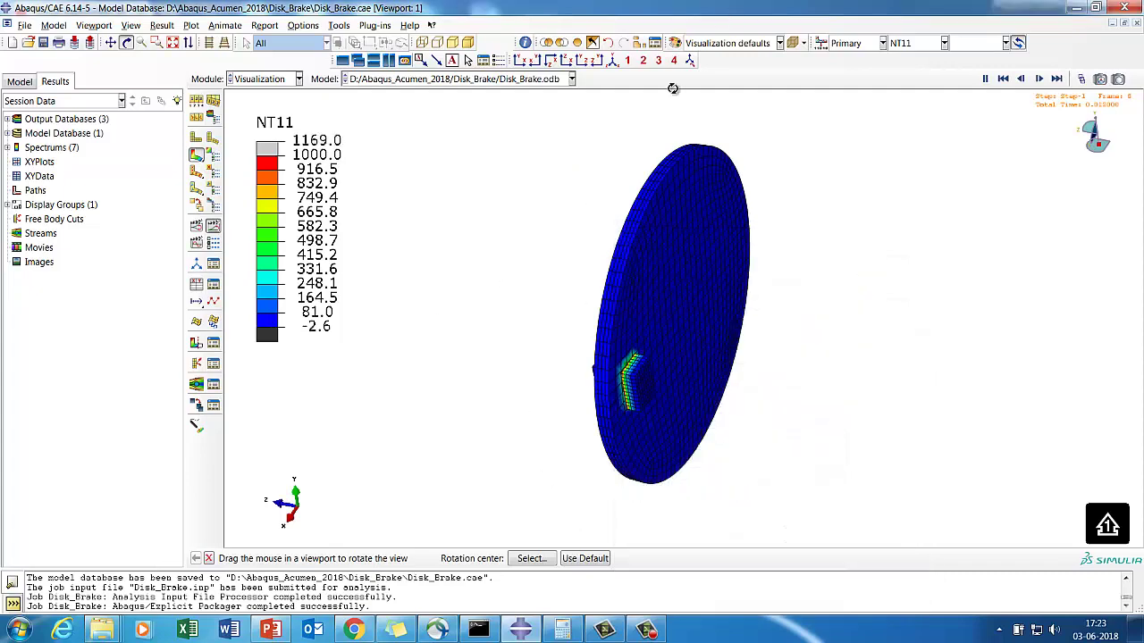
- Step through the result frames from the first one in an edge-on view of the disk to examine the pads' movement
left_click(586, 62)
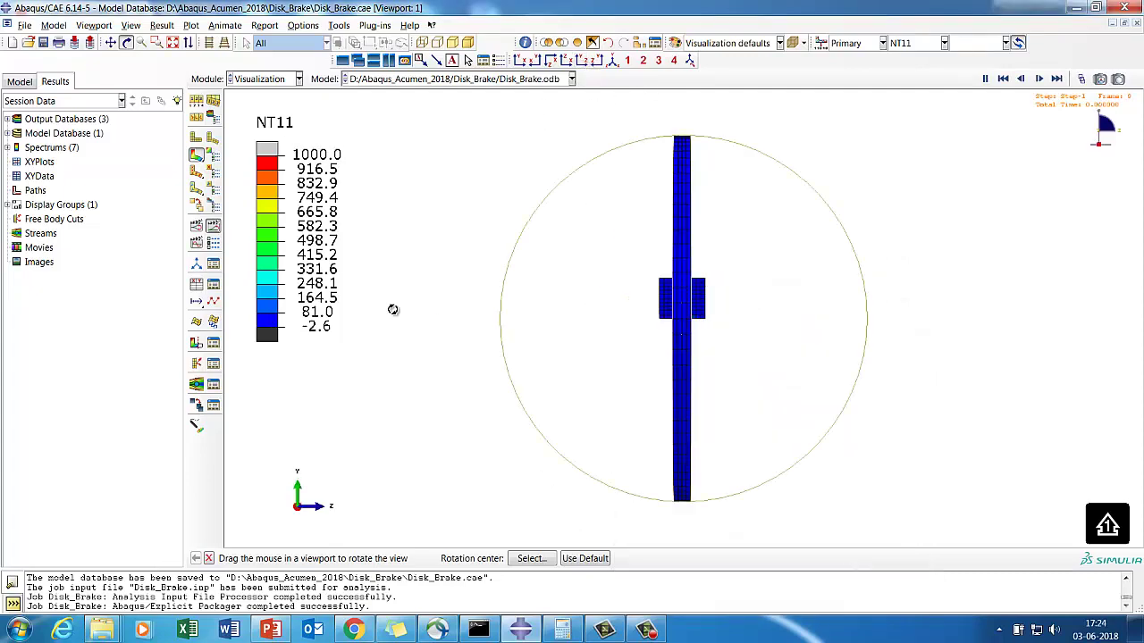
left_click(1039, 79)
left_click(1039, 79)
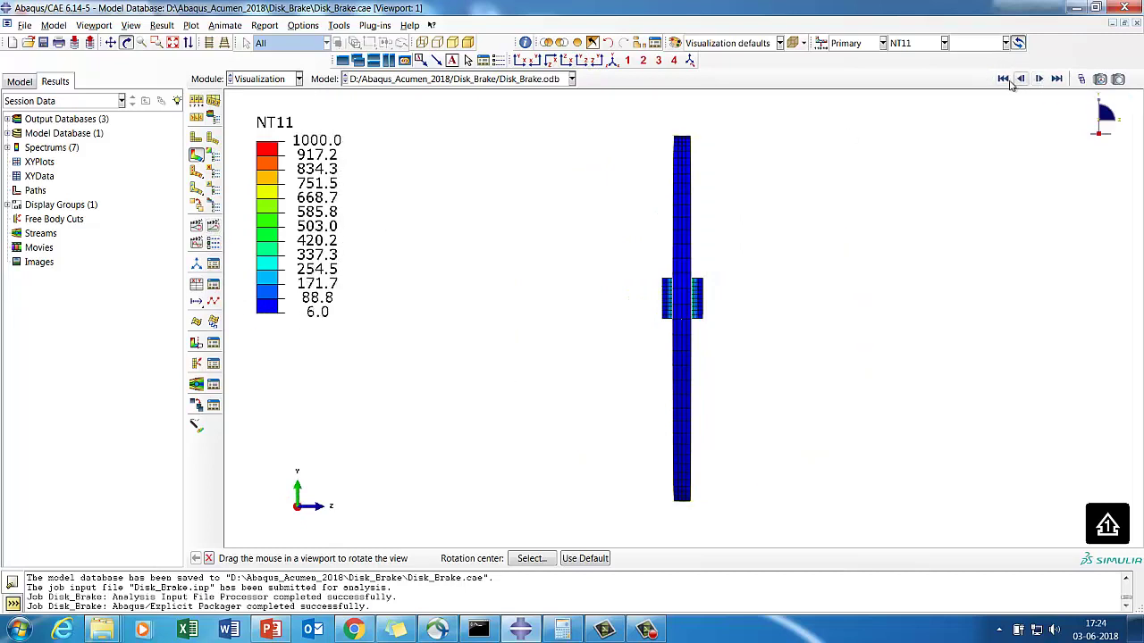
left_click(1003, 79)
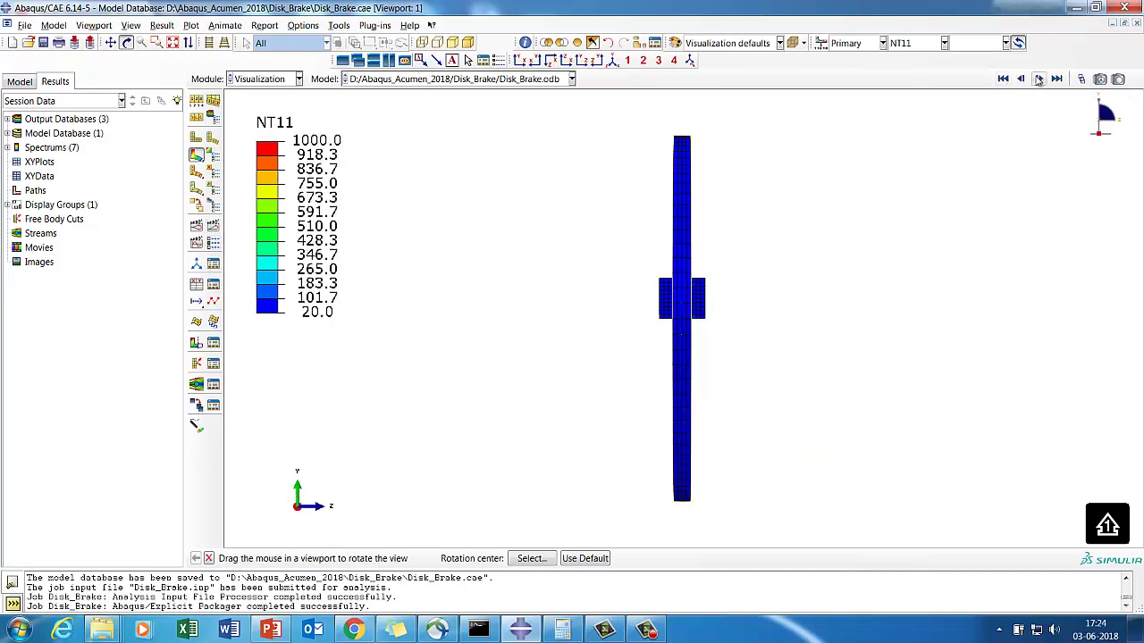
left_click(1039, 78)
left_click(1039, 79)
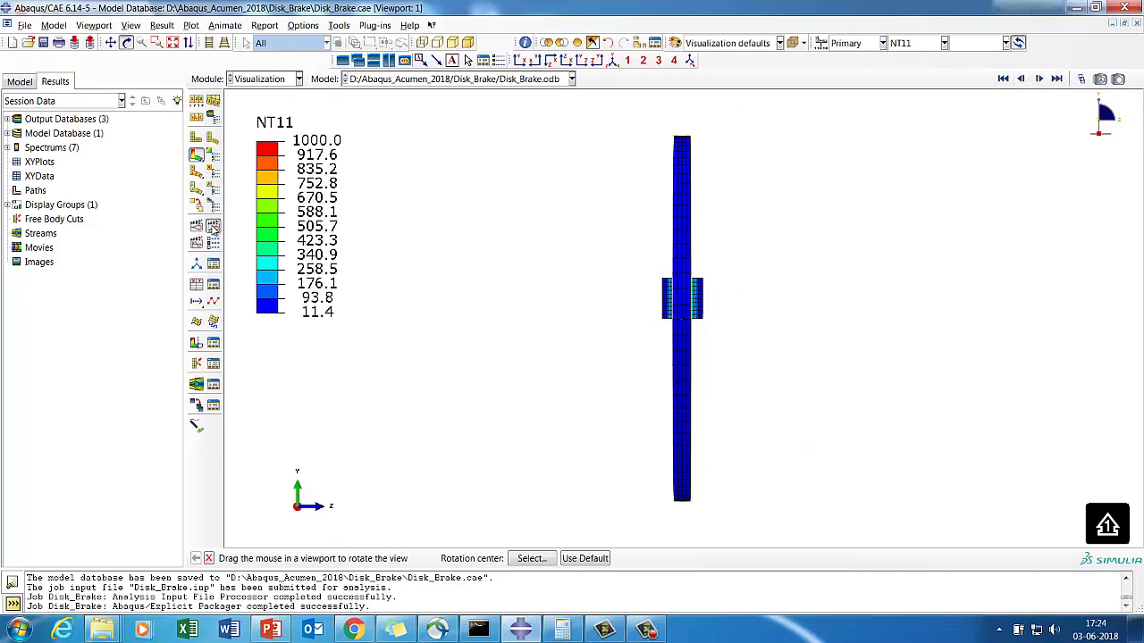
- Animate the time history with a Y-plane view cut shifted up through the pads, and inspect the sectioned contact zone close up
left_click(214, 229)
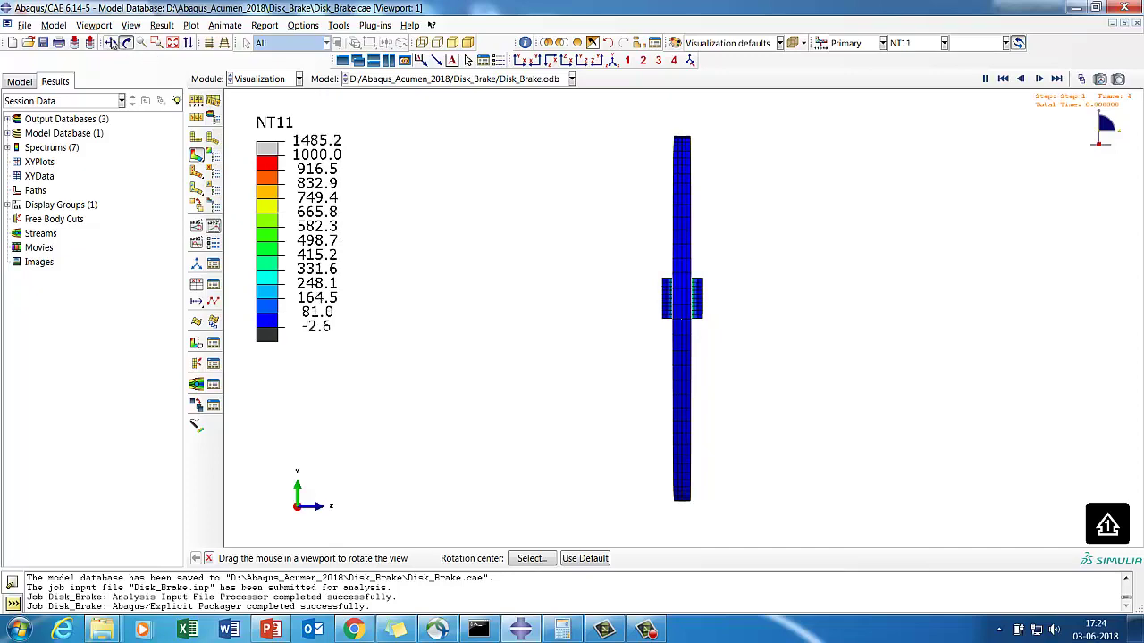
left_click_drag(814, 310, 633, 365)
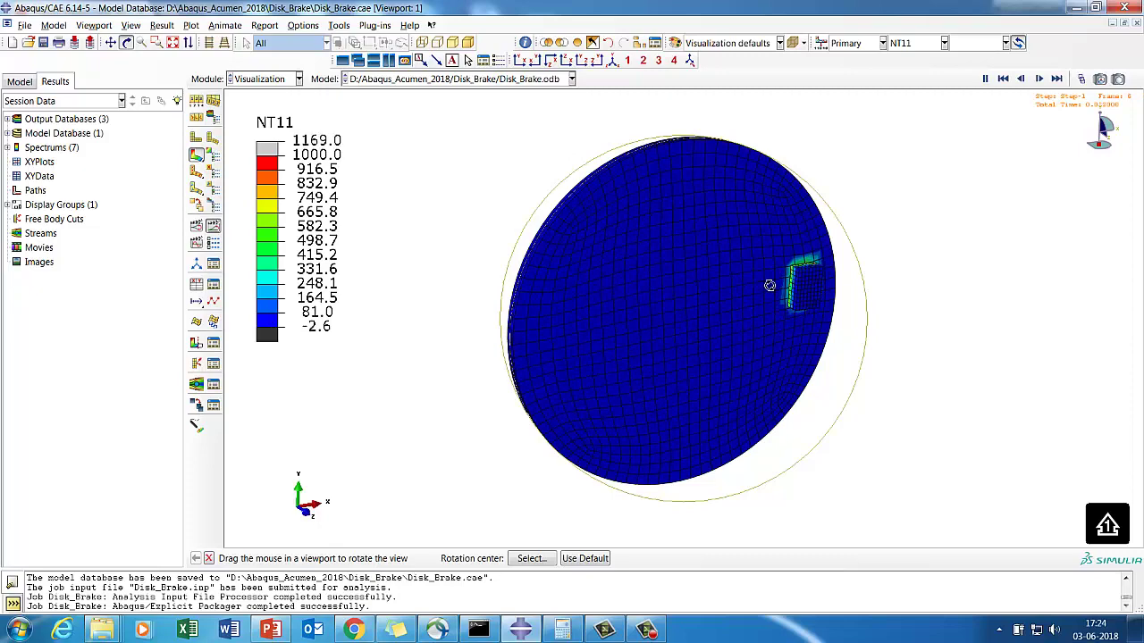
left_click(213, 345)
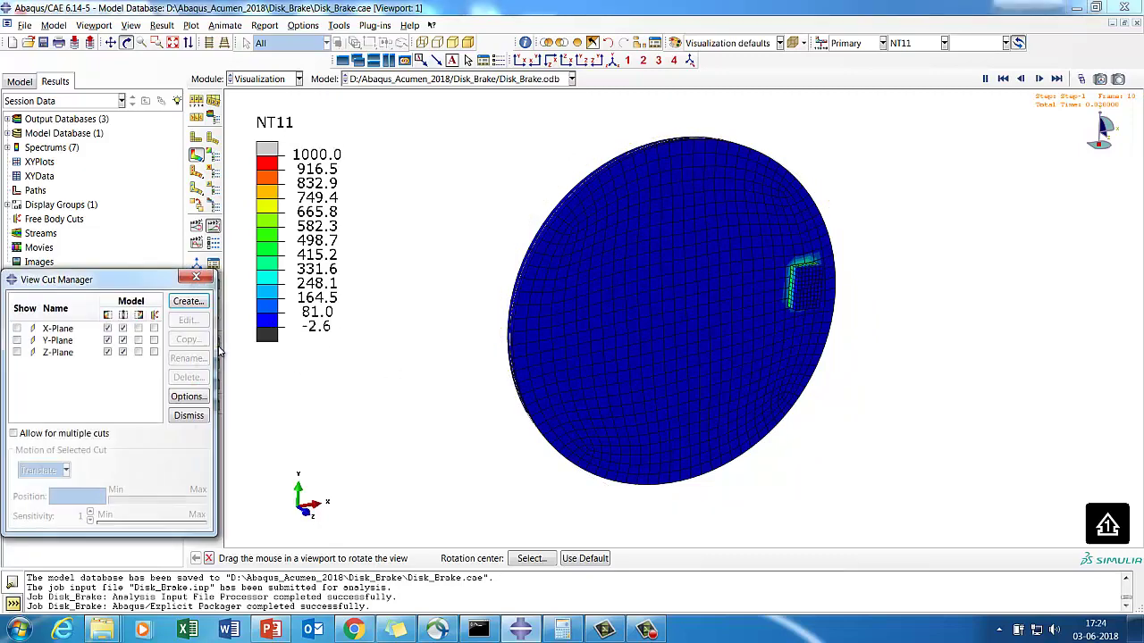
left_click(17, 340)
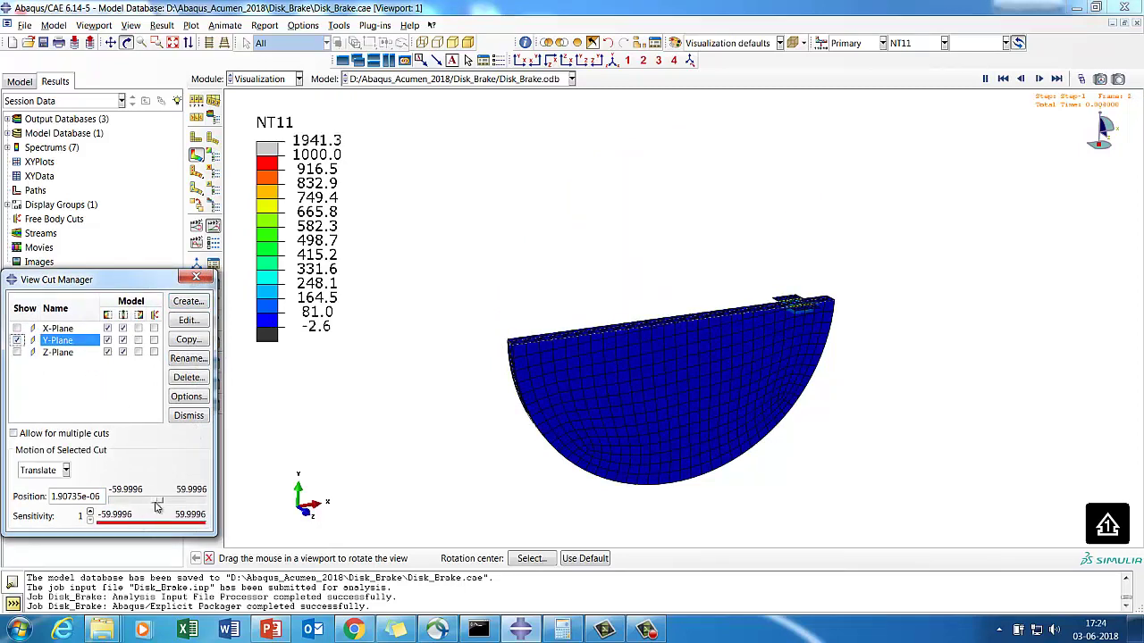
left_click_drag(156, 502, 162, 505)
left_click(180, 415)
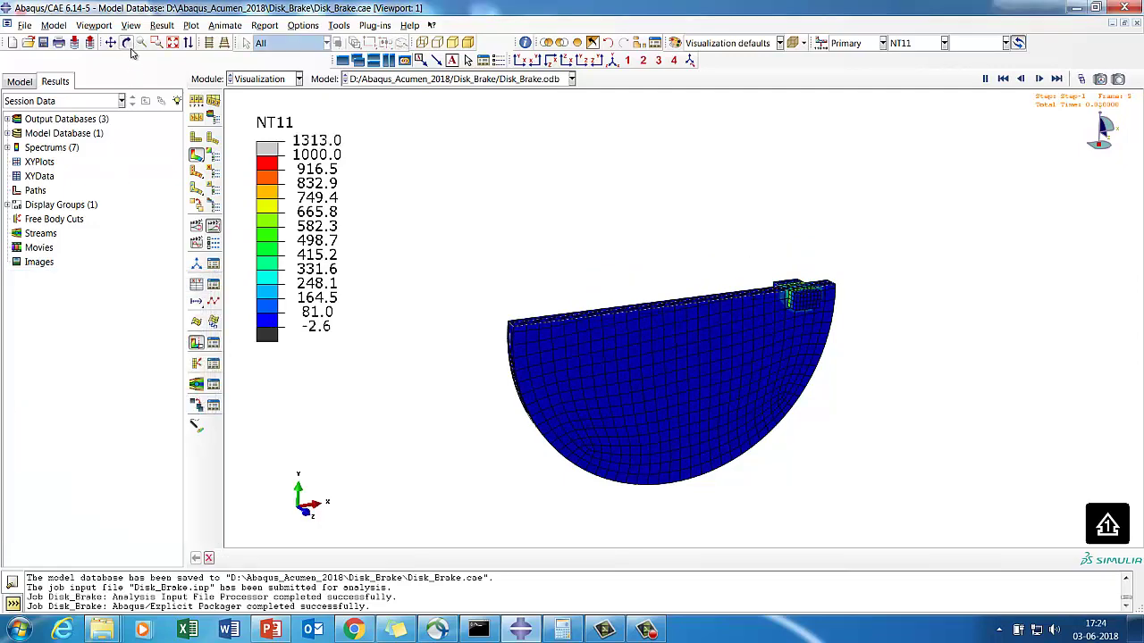
left_click_drag(781, 332, 573, 454)
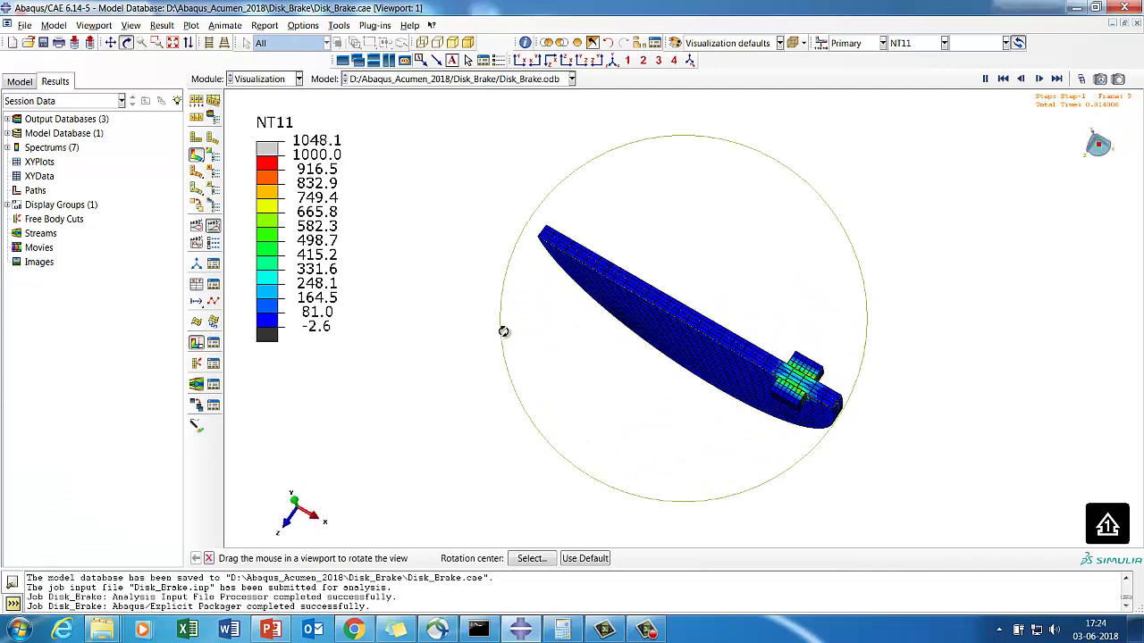
left_click(156, 42)
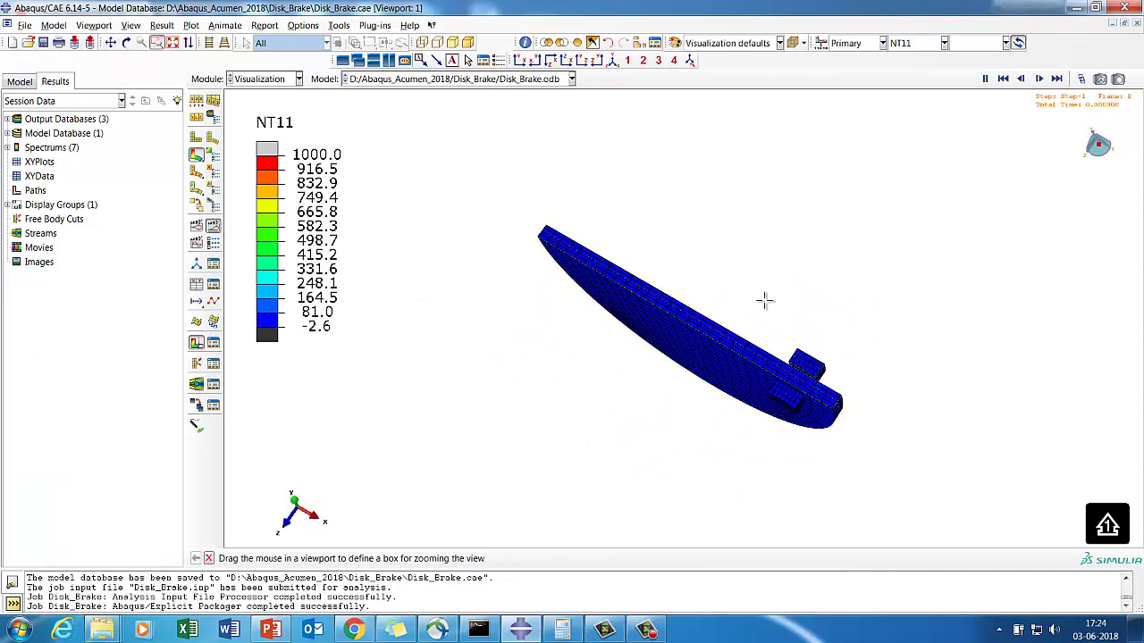
left_click_drag(738, 303, 894, 450)
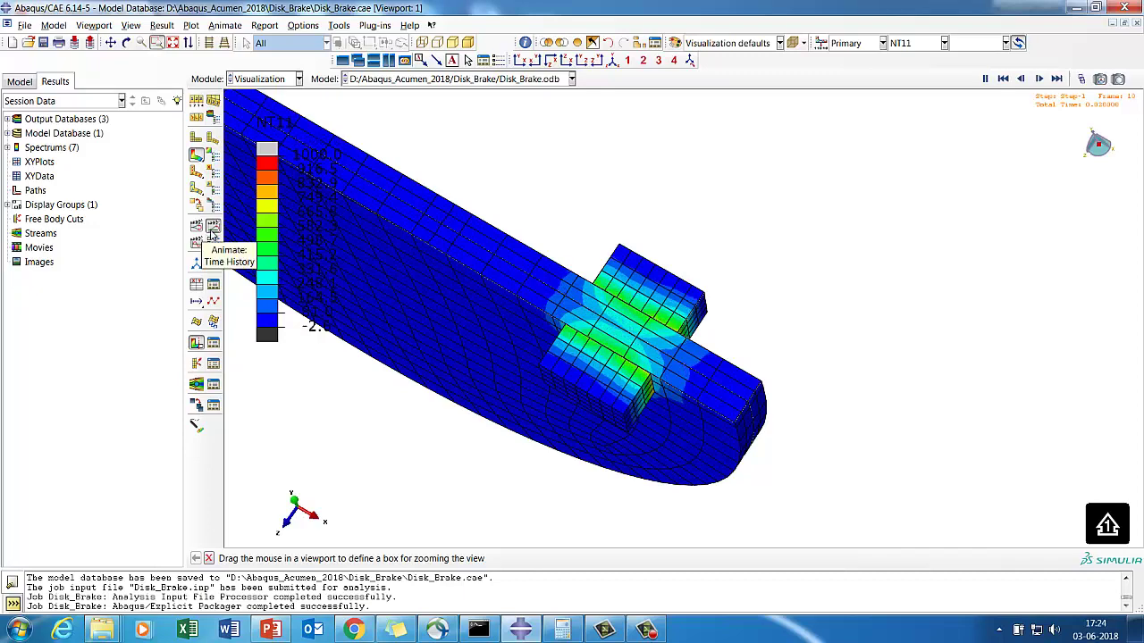
- Switch to PowerPoint to review the slide of material properties, loads and predefined fields, and return to Abaqus/CAE
left_click(270, 630)
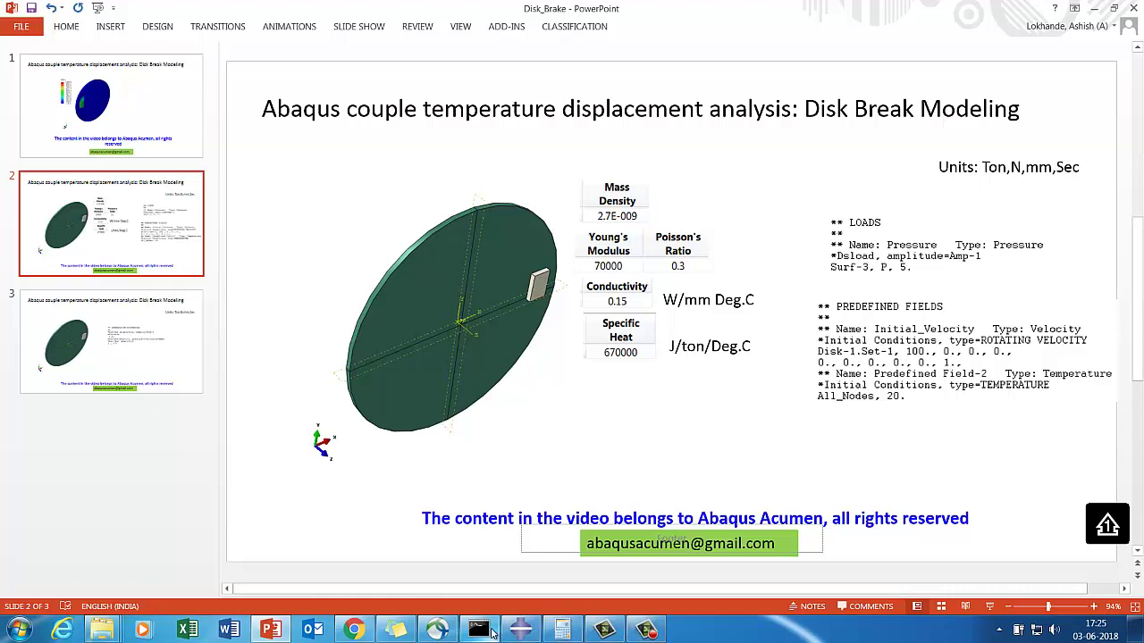
left_click(525, 630)
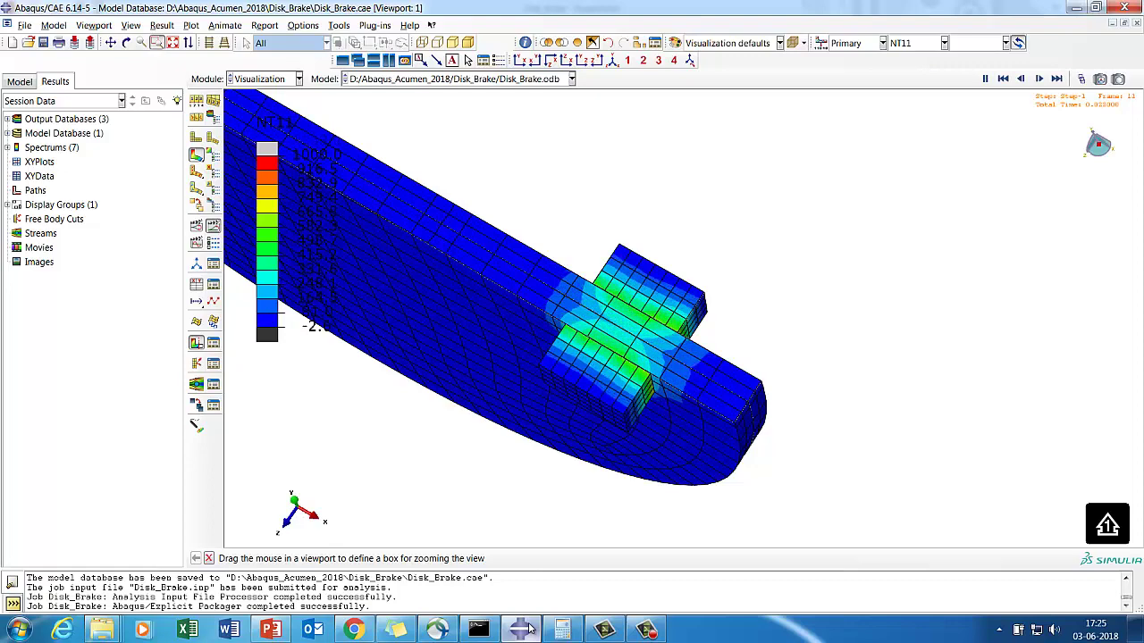
left_click(529, 628)
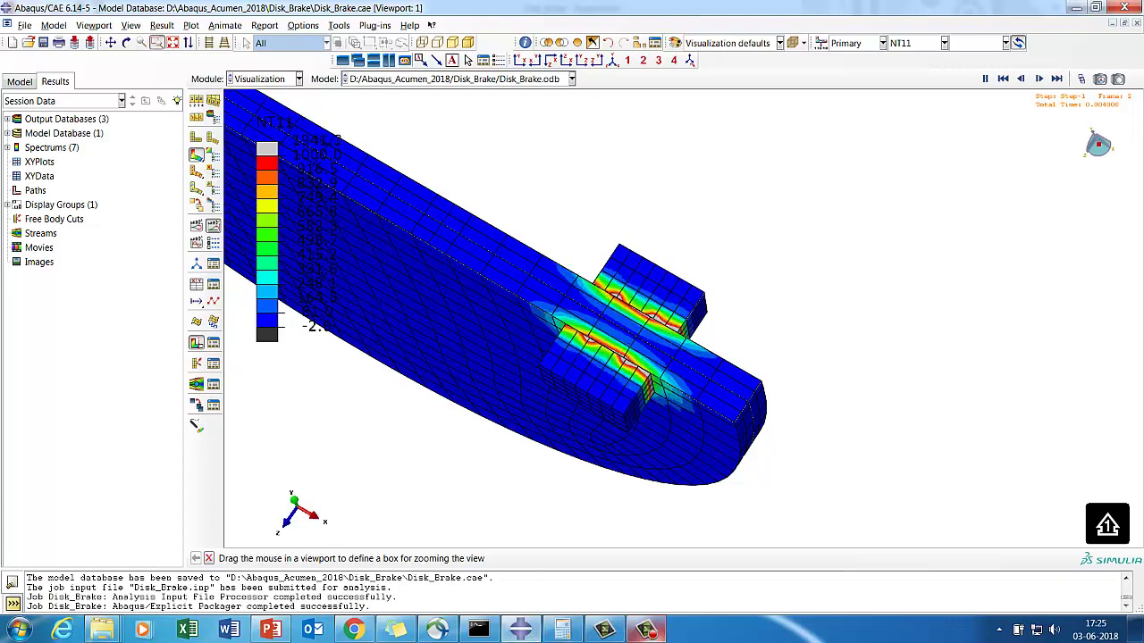